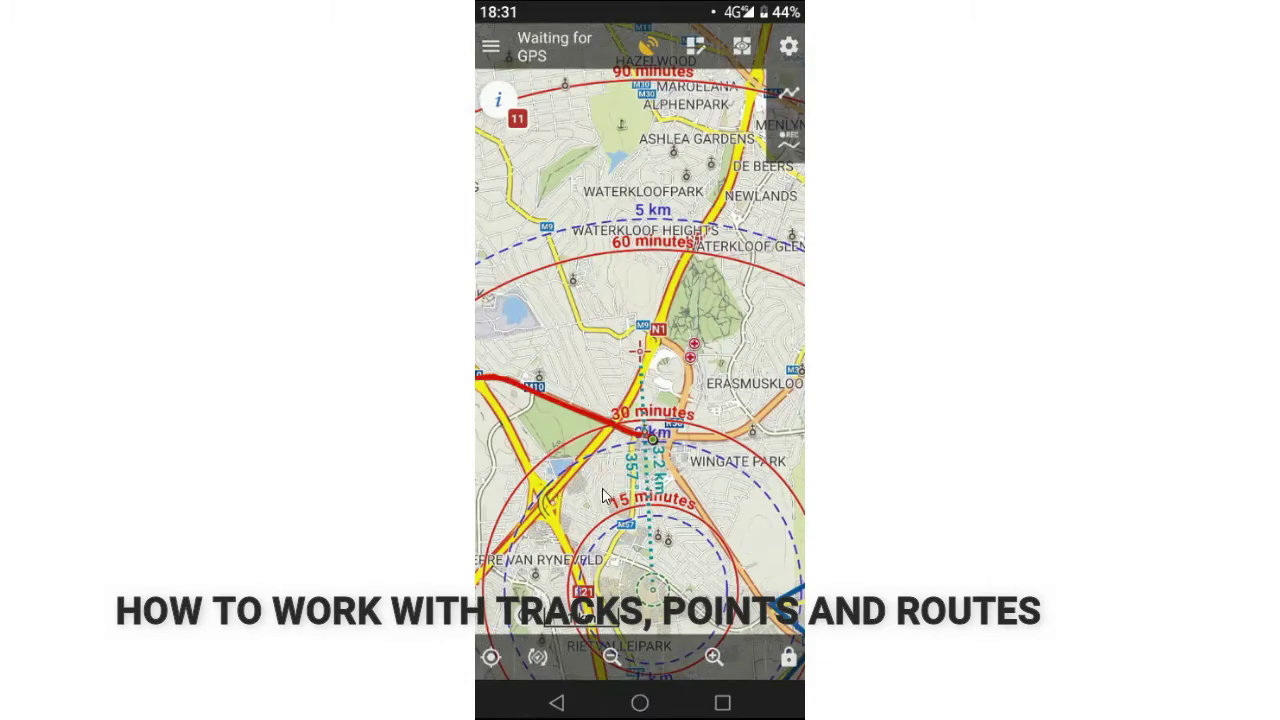
Open the Data manager's Tracks list and scroll through folders like Krugerpark, LDBA 2018 and Loskop.
{"action": "left_click_drag", "start_coordinate": [638, 473], "coordinate": [585, 477]}
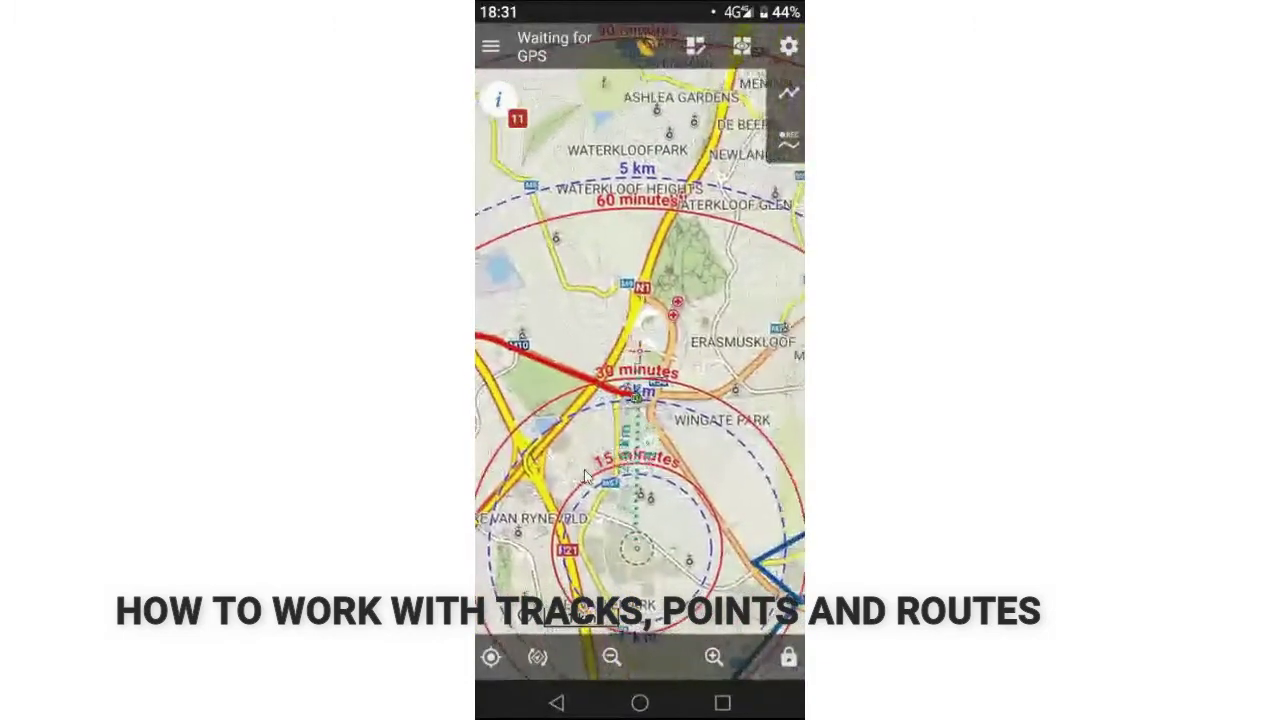
{"action": "left_click", "coordinate": [787, 100]}
{"action": "left_click", "coordinate": [720, 106]}
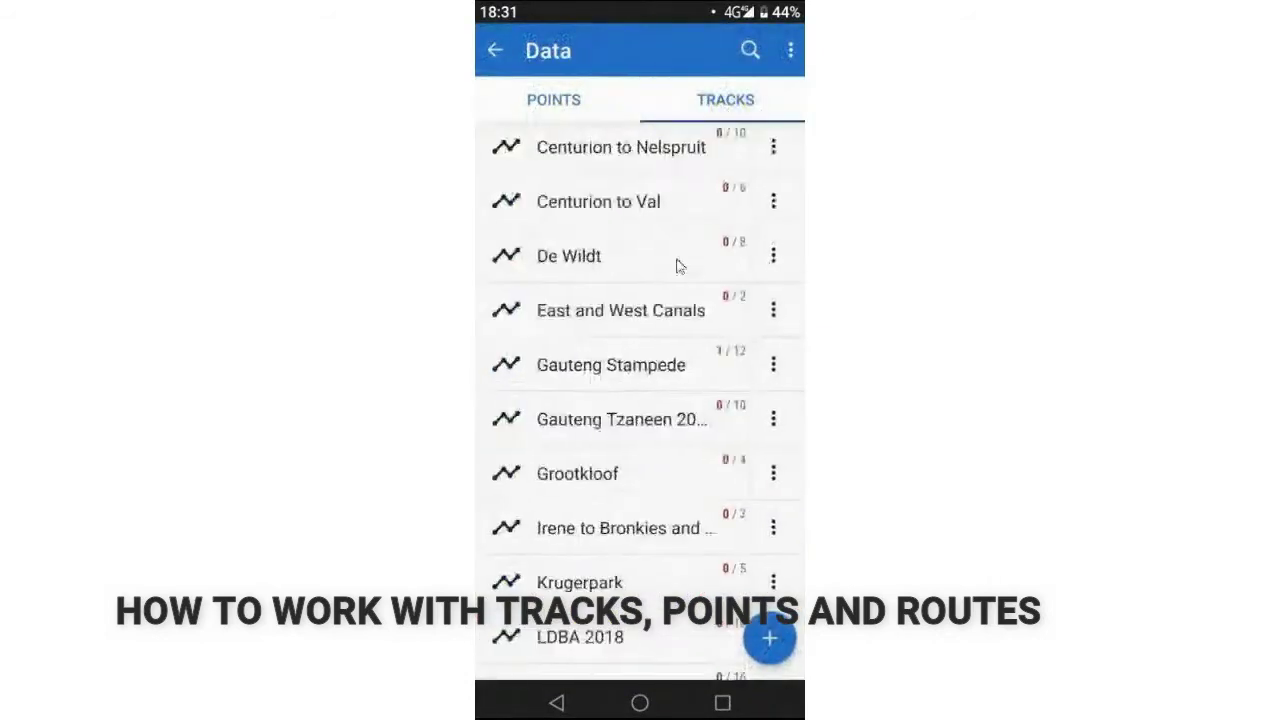
{"action": "left_click_drag", "start_coordinate": [672, 381], "coordinate": [660, 417]}
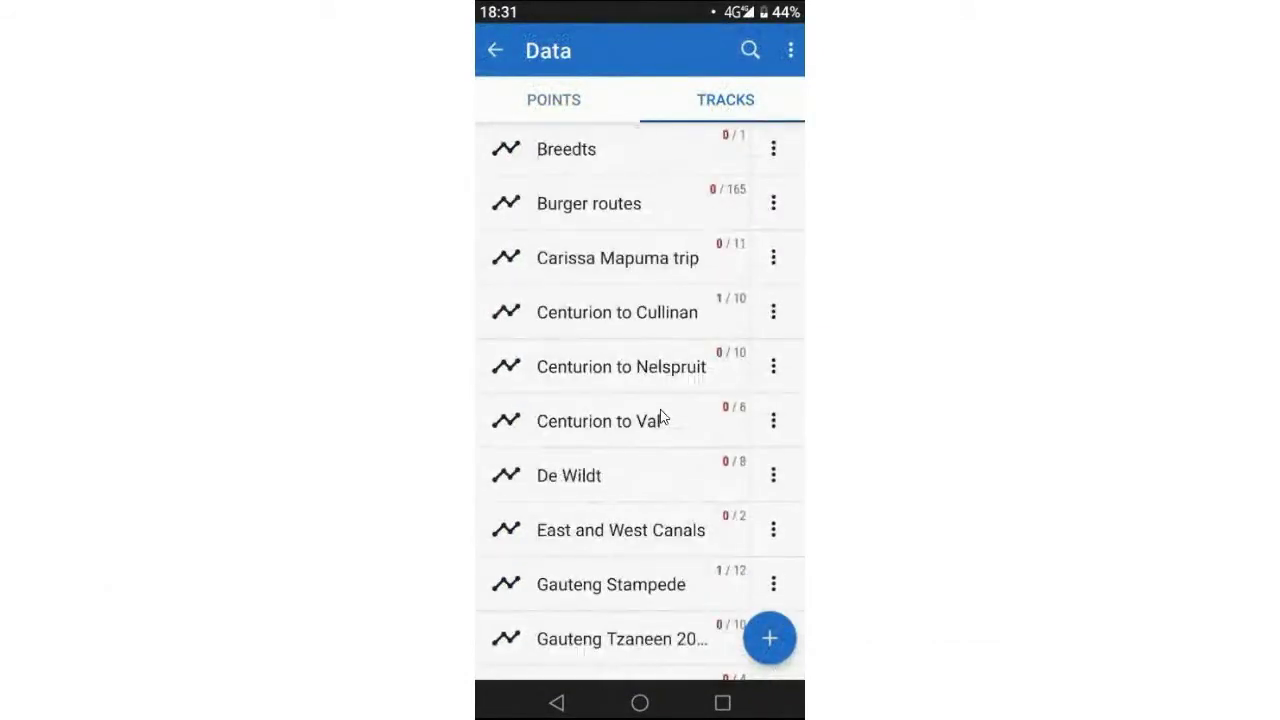
{"action": "scroll", "coordinate": [650, 389], "scroll_direction": "up", "scroll_amount": 3}
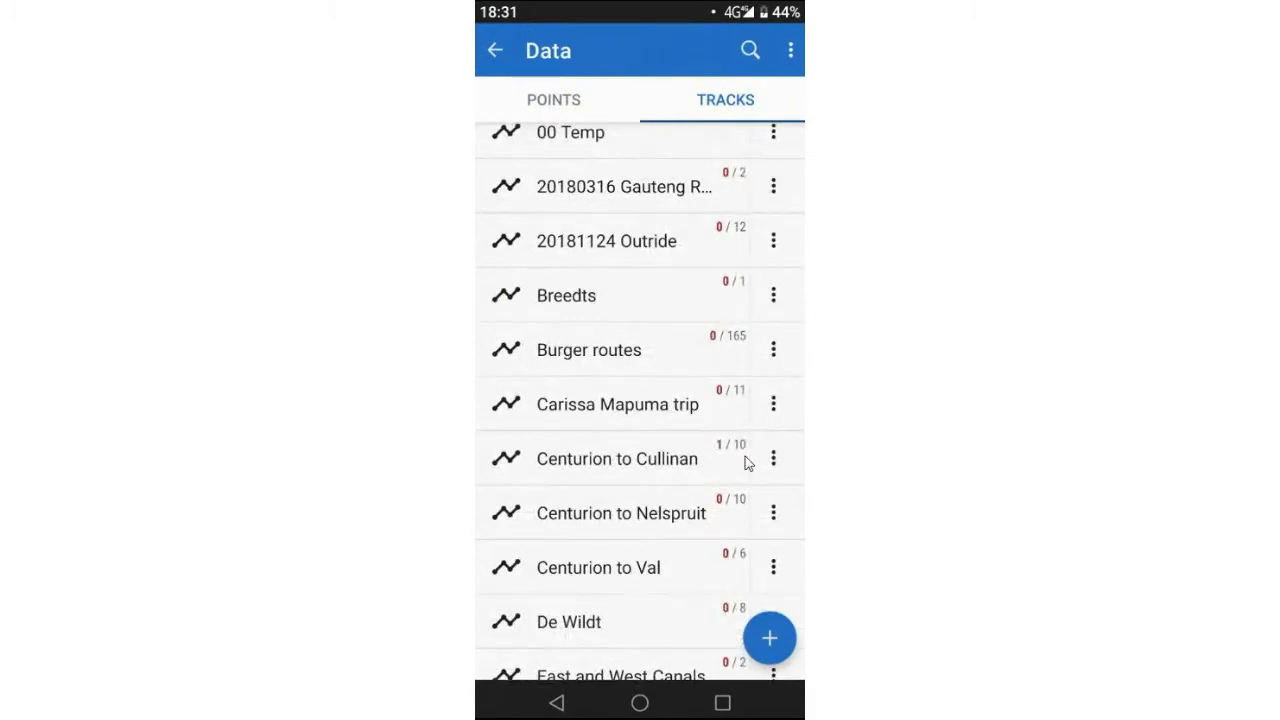
{"action": "scroll", "coordinate": [636, 433], "scroll_direction": "down", "scroll_amount": 10}
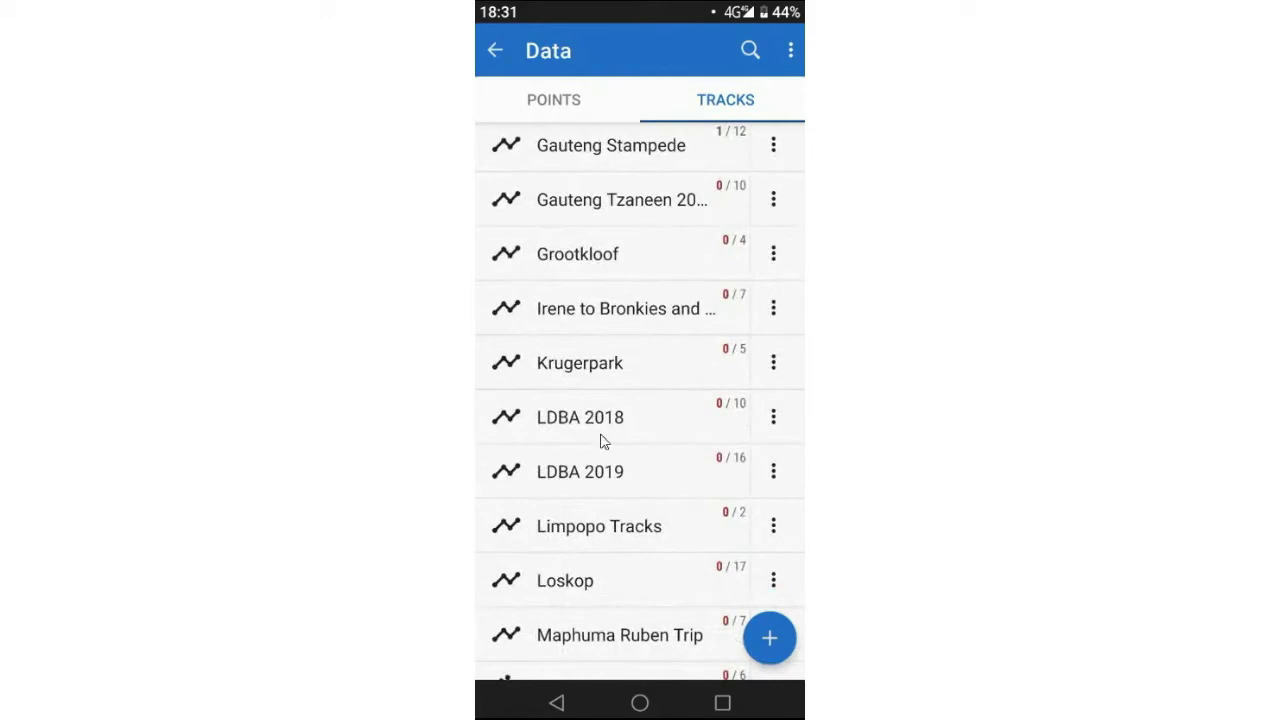
{"action": "scroll", "coordinate": [668, 528], "scroll_direction": "down", "scroll_amount": 3}
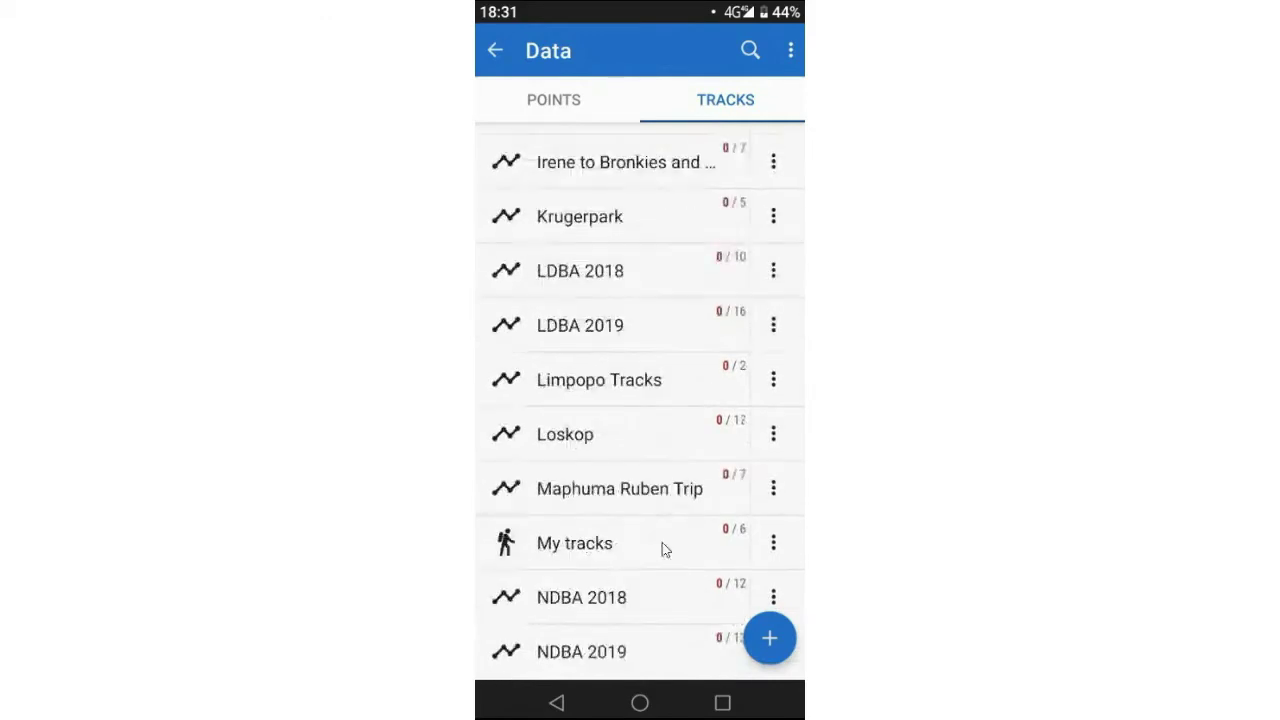
Open the Loskop folder, refresh the Loskop back 3of3 and Part 1 previews, and scroll its tracks.
{"action": "left_click", "coordinate": [569, 434]}
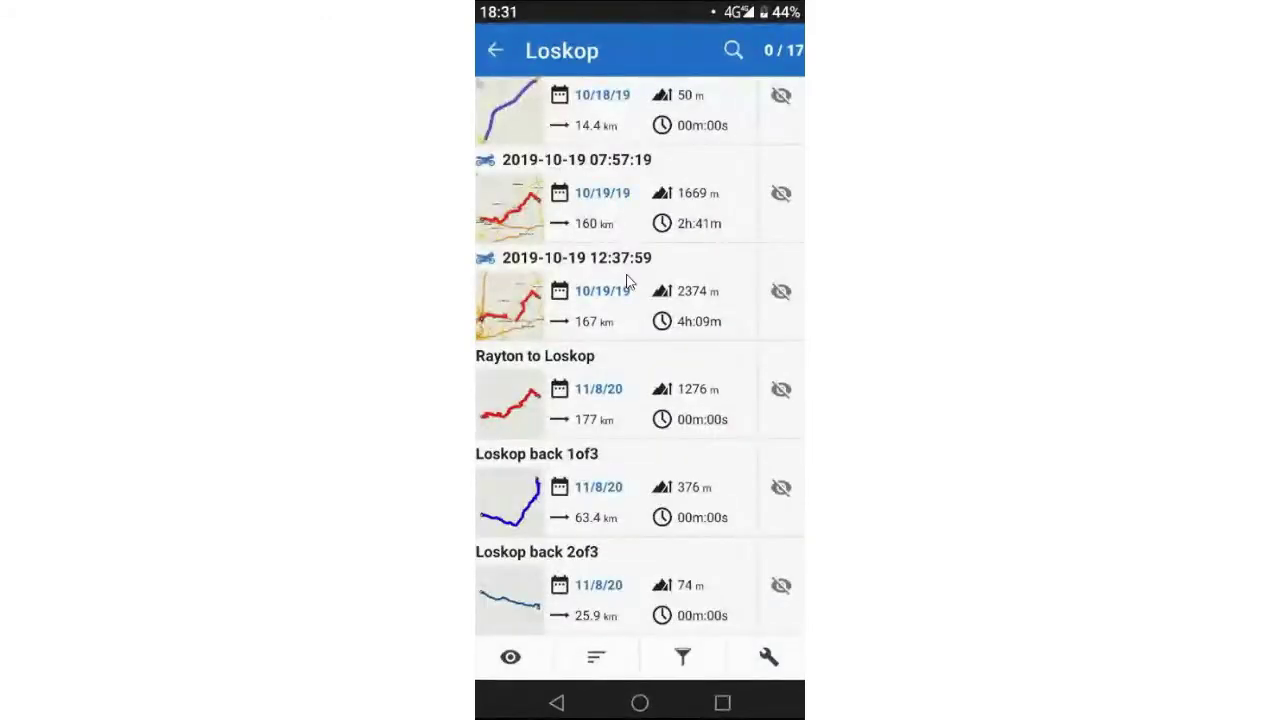
{"action": "scroll", "coordinate": [612, 347], "scroll_direction": "up", "scroll_amount": 2}
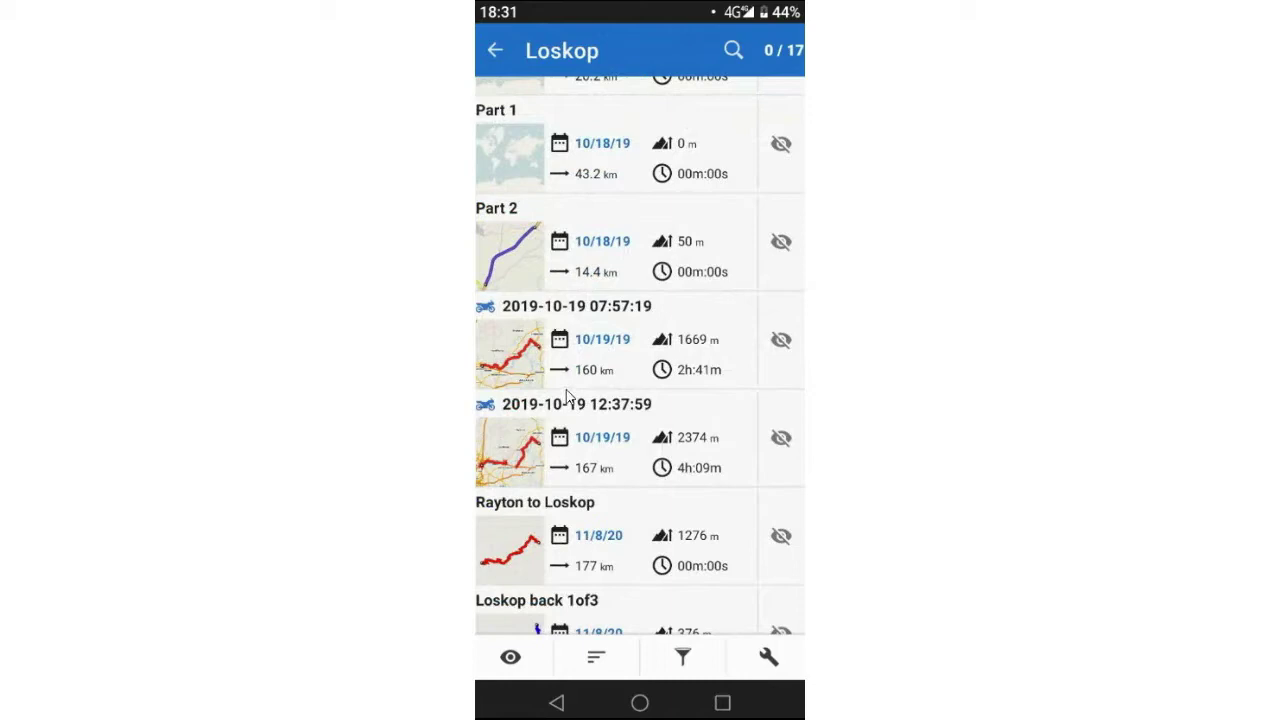
{"action": "scroll", "coordinate": [566, 396], "scroll_direction": "up", "scroll_amount": 4}
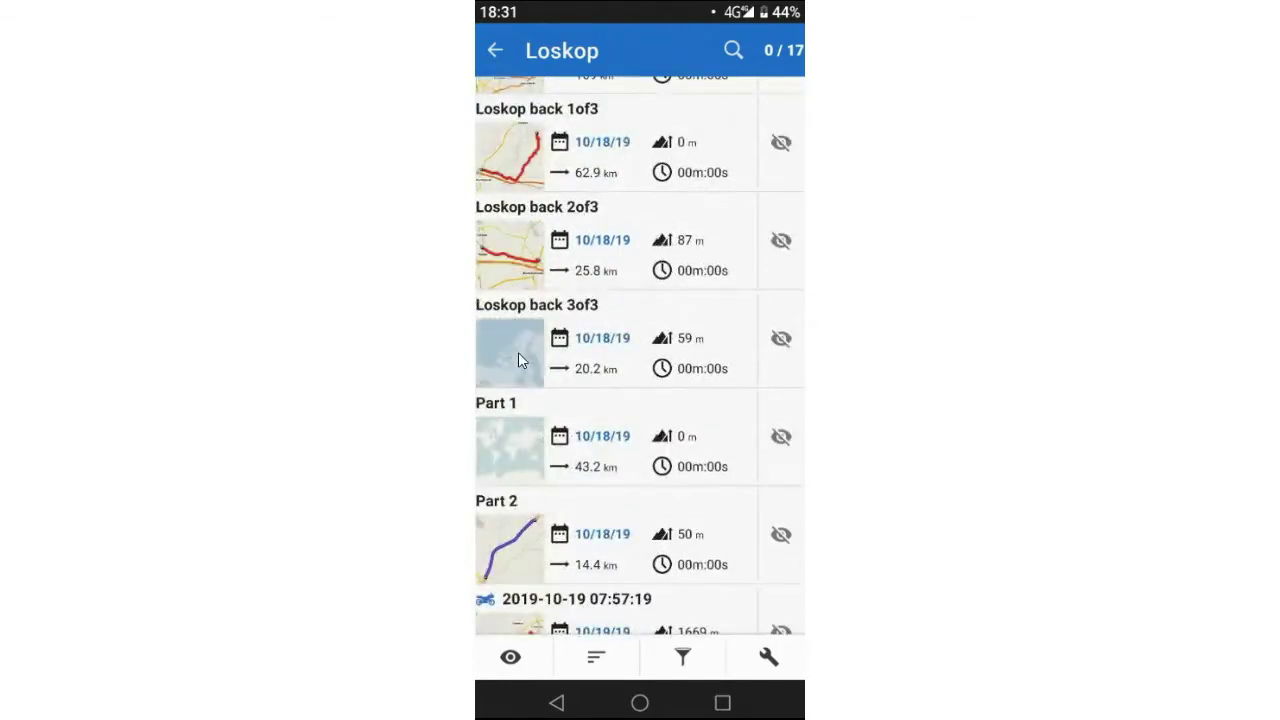
{"action": "left_click", "coordinate": [518, 358]}
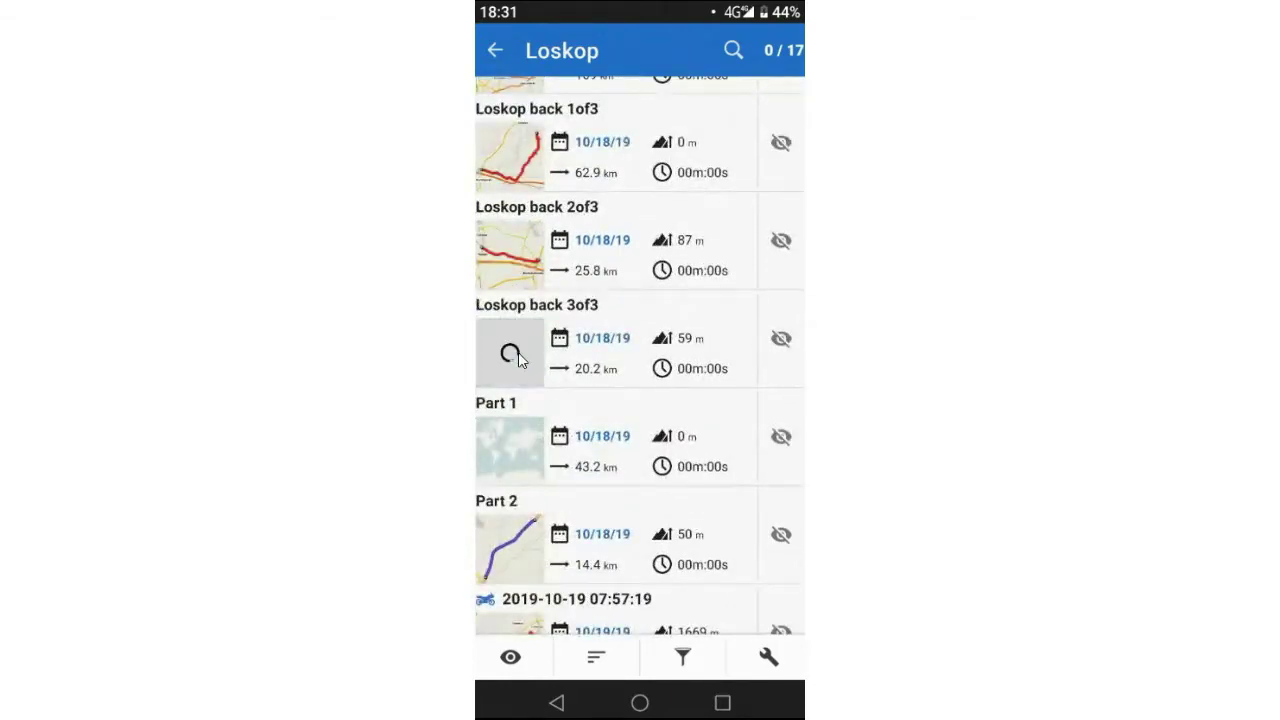
{"action": "left_click", "coordinate": [522, 460]}
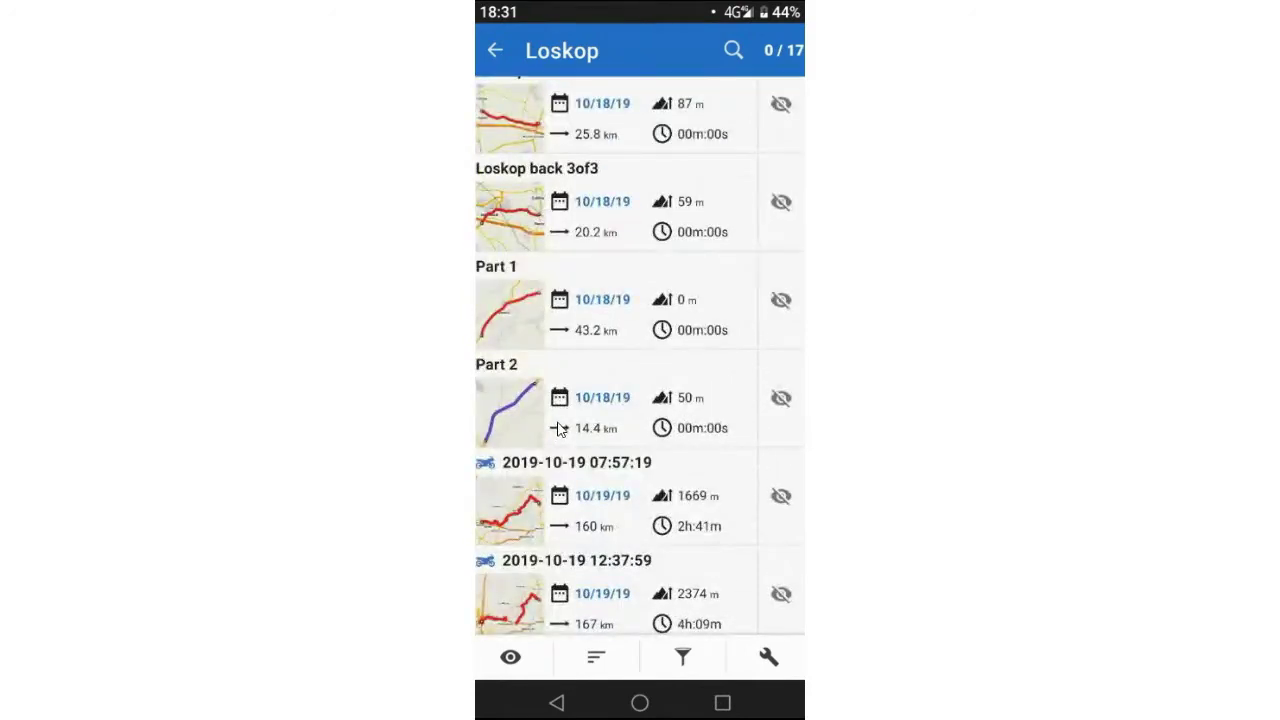
{"action": "scroll", "coordinate": [557, 428], "scroll_direction": "down", "scroll_amount": 1}
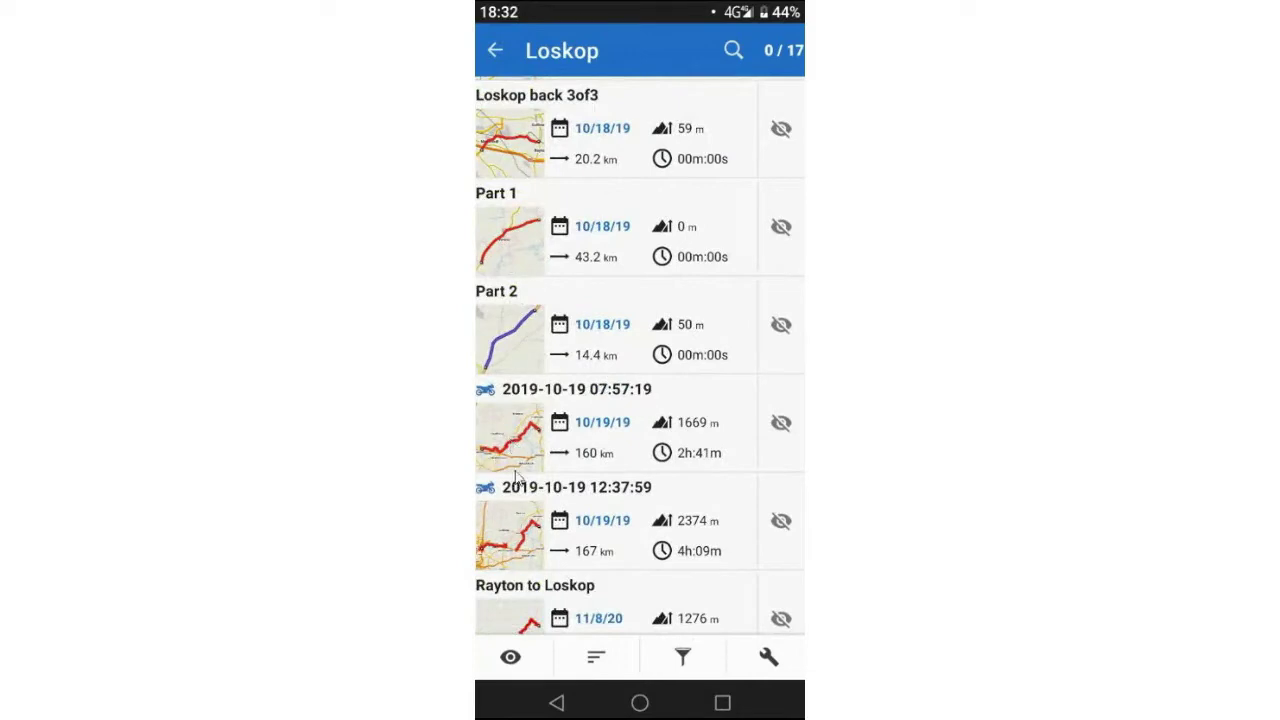
{"action": "left_click", "coordinate": [577, 397]}
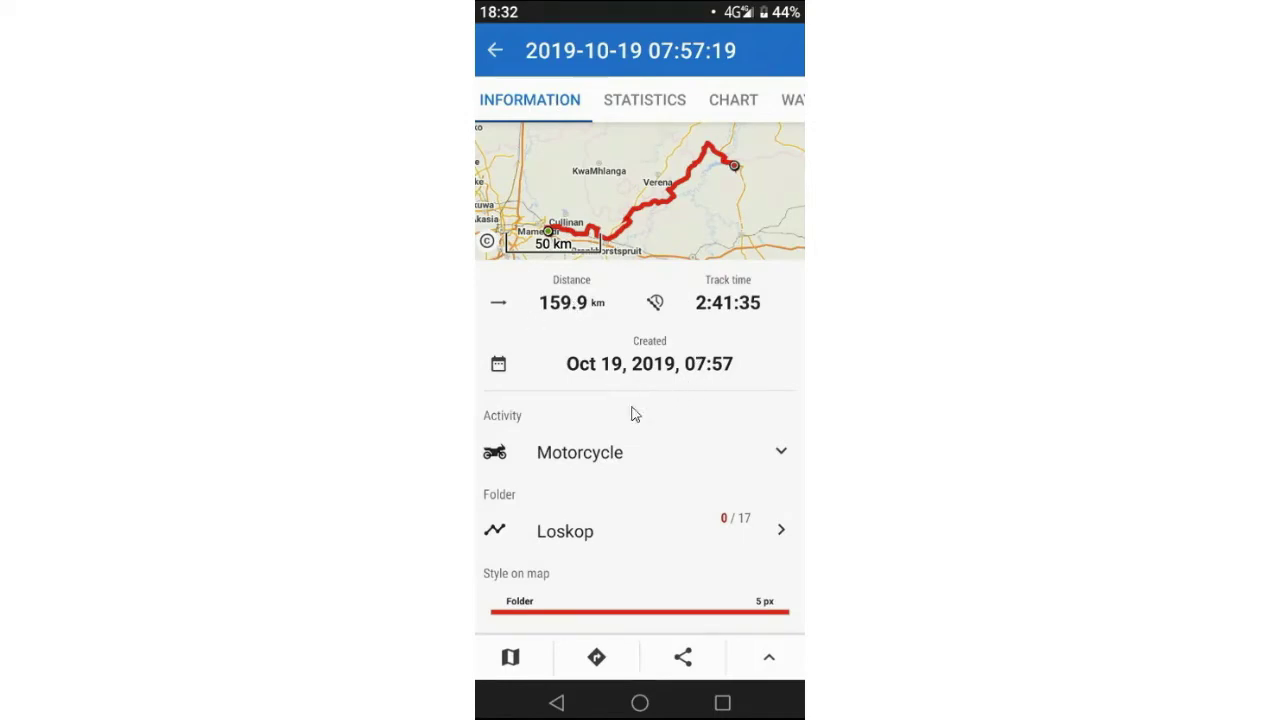
{"action": "scroll", "coordinate": [628, 493], "scroll_direction": "down", "scroll_amount": 1}
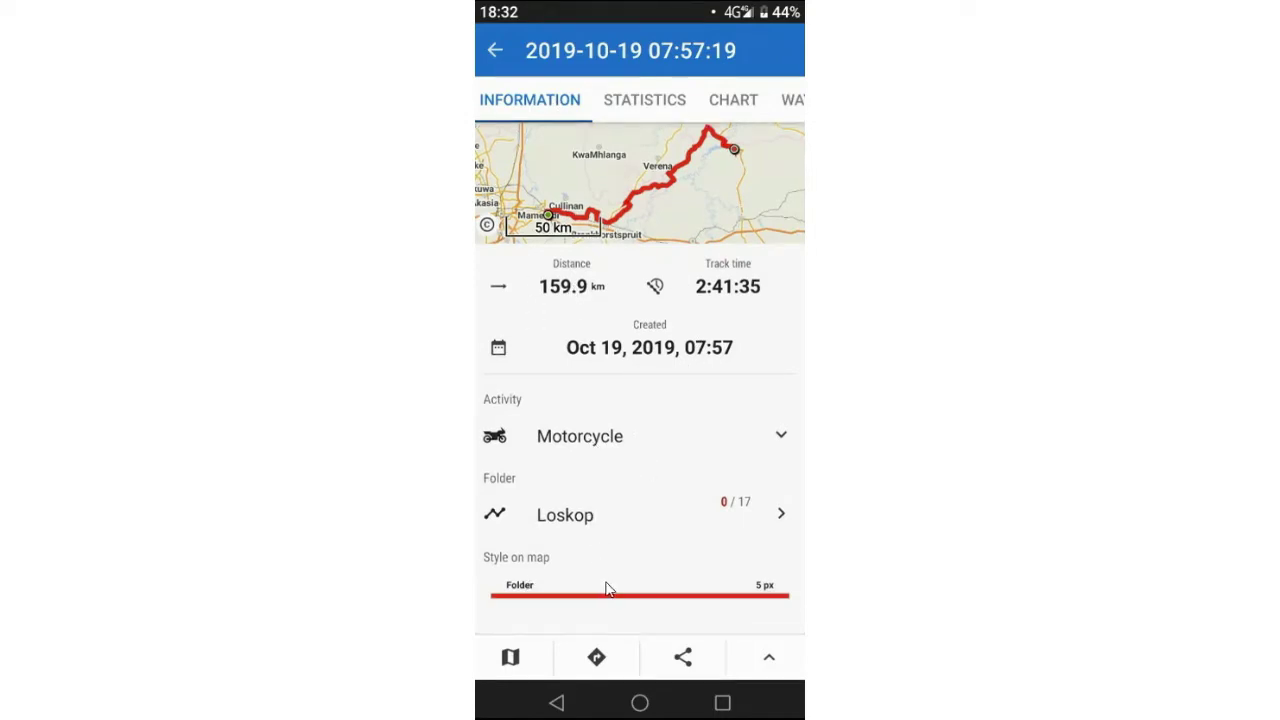
{"action": "left_click", "coordinate": [643, 112]}
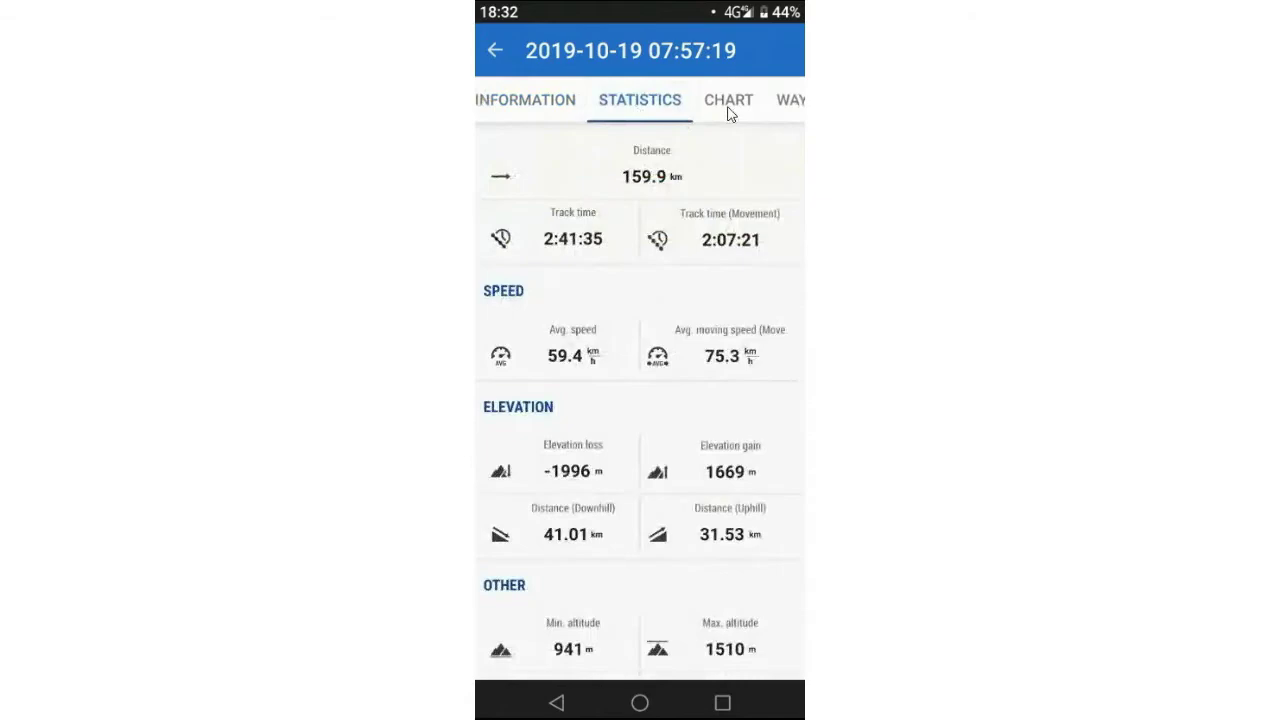
{"action": "left_click", "coordinate": [728, 112]}
{"action": "left_click", "coordinate": [725, 105]}
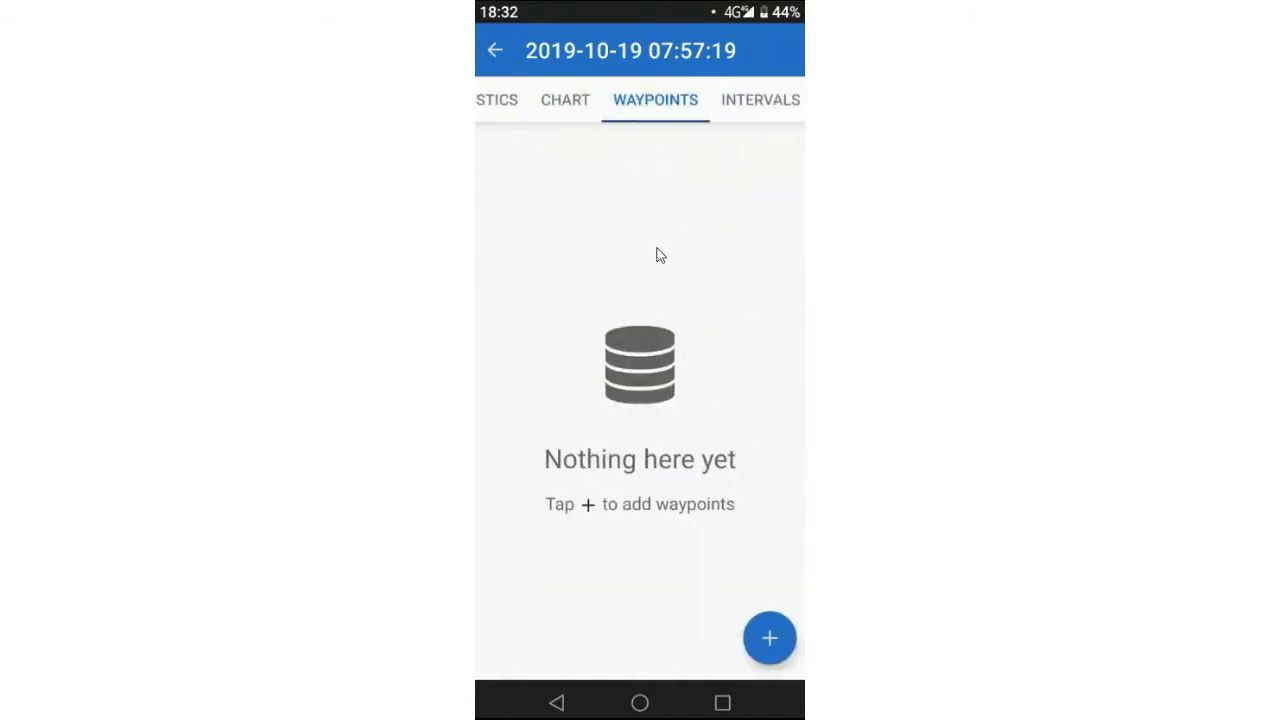
{"action": "left_click", "coordinate": [744, 110]}
{"action": "scroll", "coordinate": [608, 414], "scroll_direction": "down", "scroll_amount": 5}
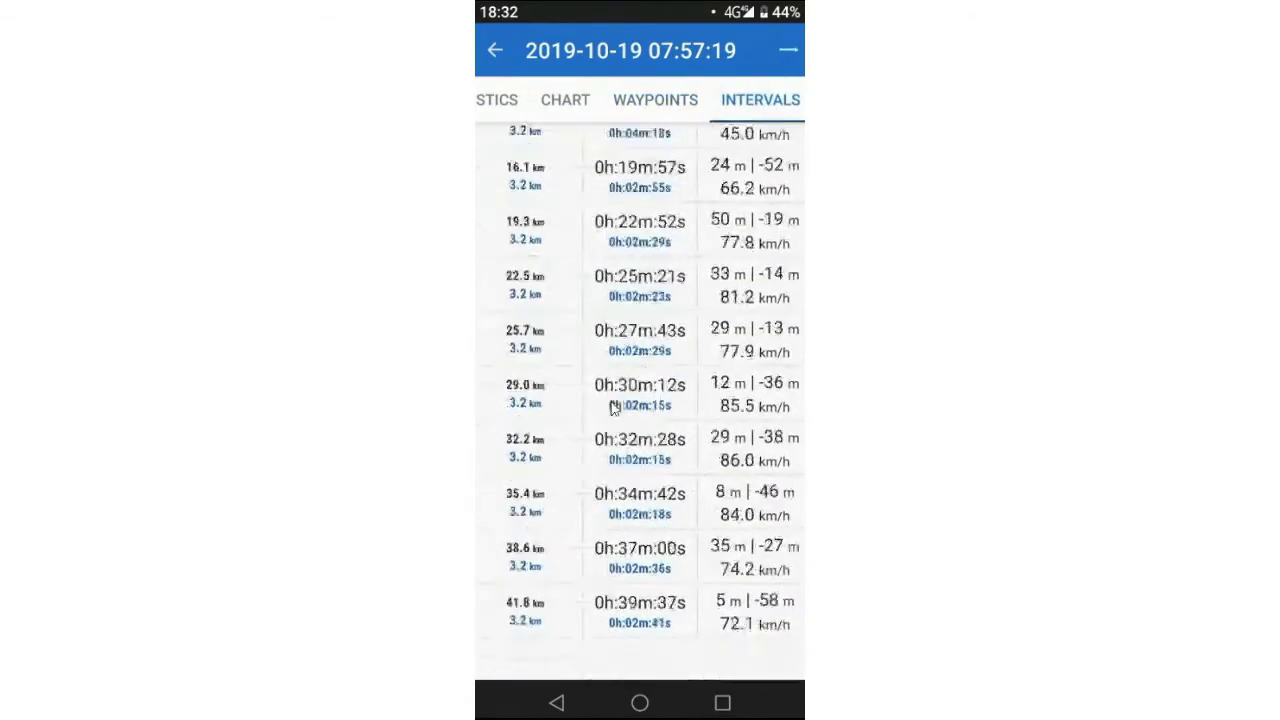
{"action": "scroll", "coordinate": [560, 300], "scroll_direction": "up", "scroll_amount": 5}
{"action": "left_click", "coordinate": [496, 50]}
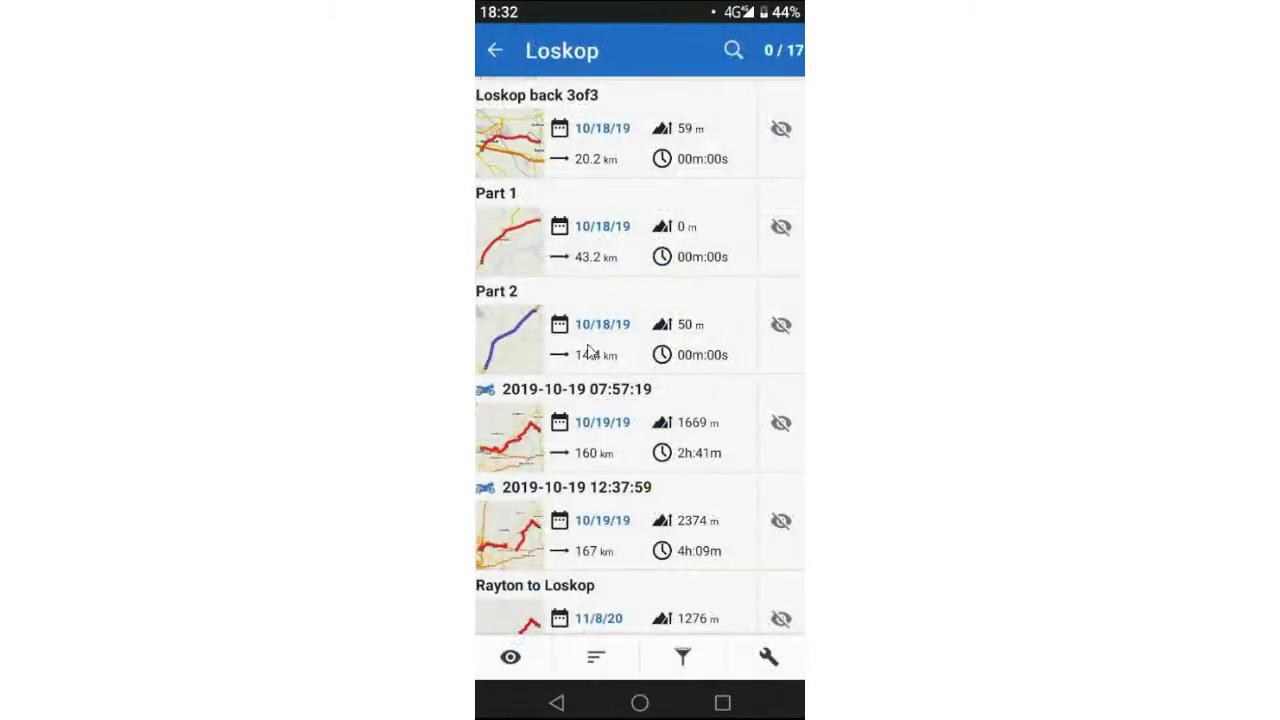
{"action": "left_click", "coordinate": [585, 397]}
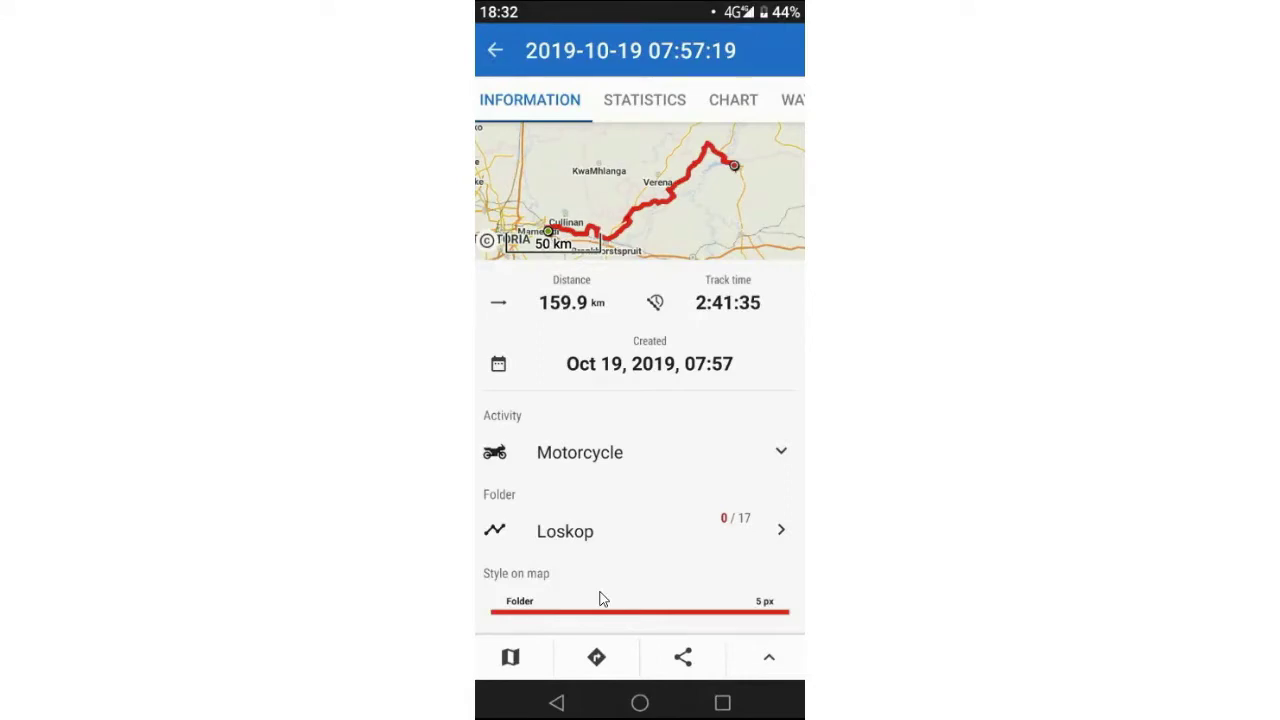
Give the track its own fully opaque red 5 px line instead of the folder style, and save.
{"action": "left_click", "coordinate": [518, 612]}
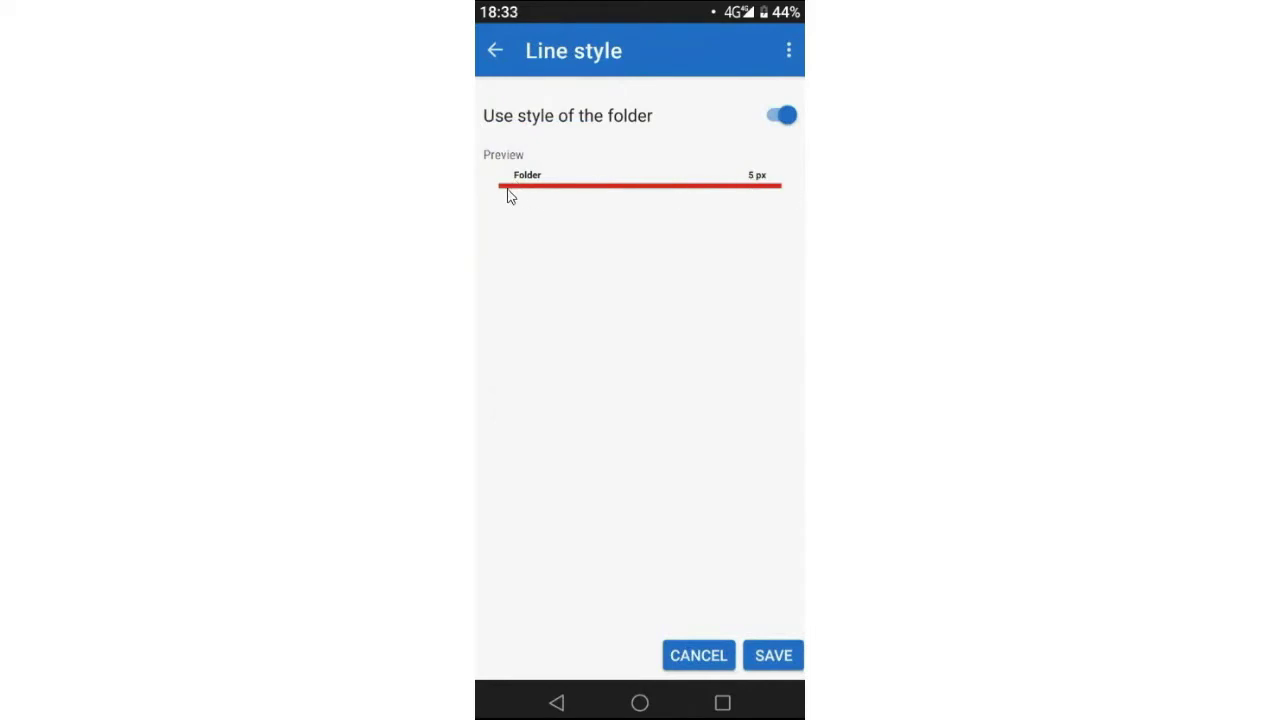
{"action": "left_click", "coordinate": [781, 117]}
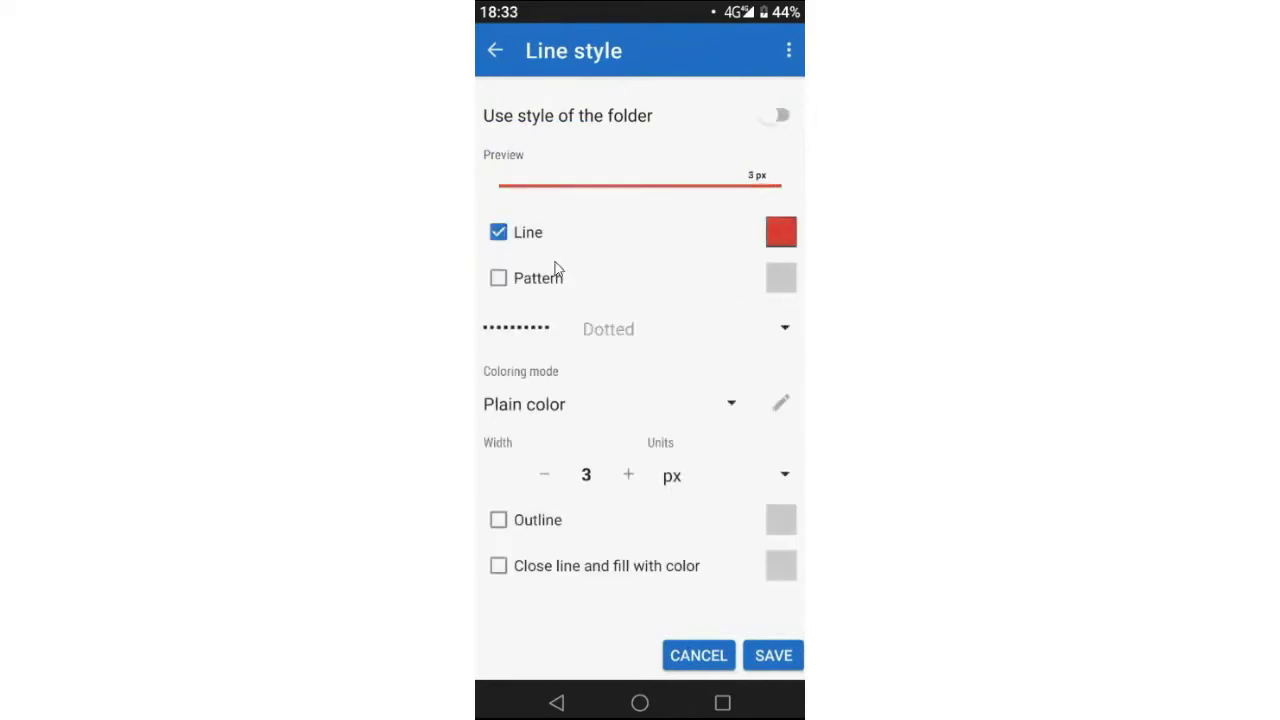
{"action": "left_click", "coordinate": [780, 234]}
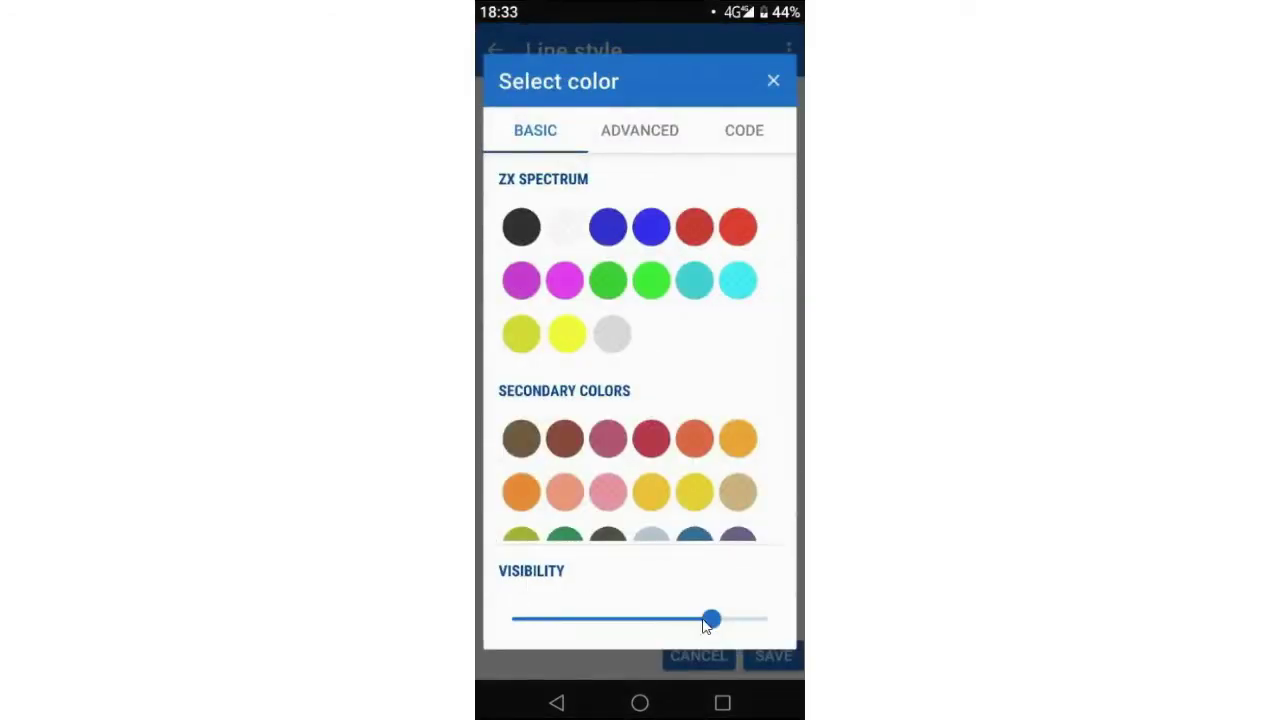
{"action": "left_click_drag", "start_coordinate": [708, 621], "coordinate": [766, 620]}
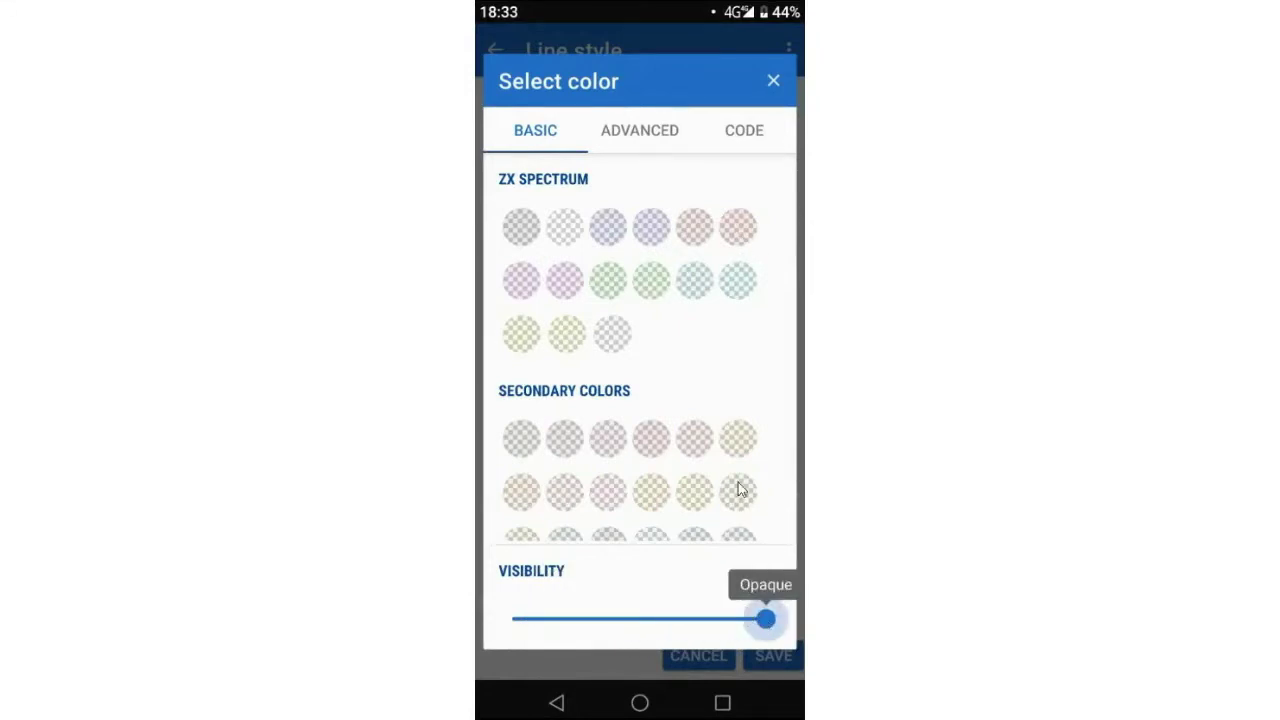
{"action": "mouse_move", "coordinate": [766, 626]}
{"action": "left_mouse_down"}
{"action": "mouse_move", "coordinate": [651, 626]}
{"action": "mouse_move", "coordinate": [770, 632]}
{"action": "left_mouse_up"}
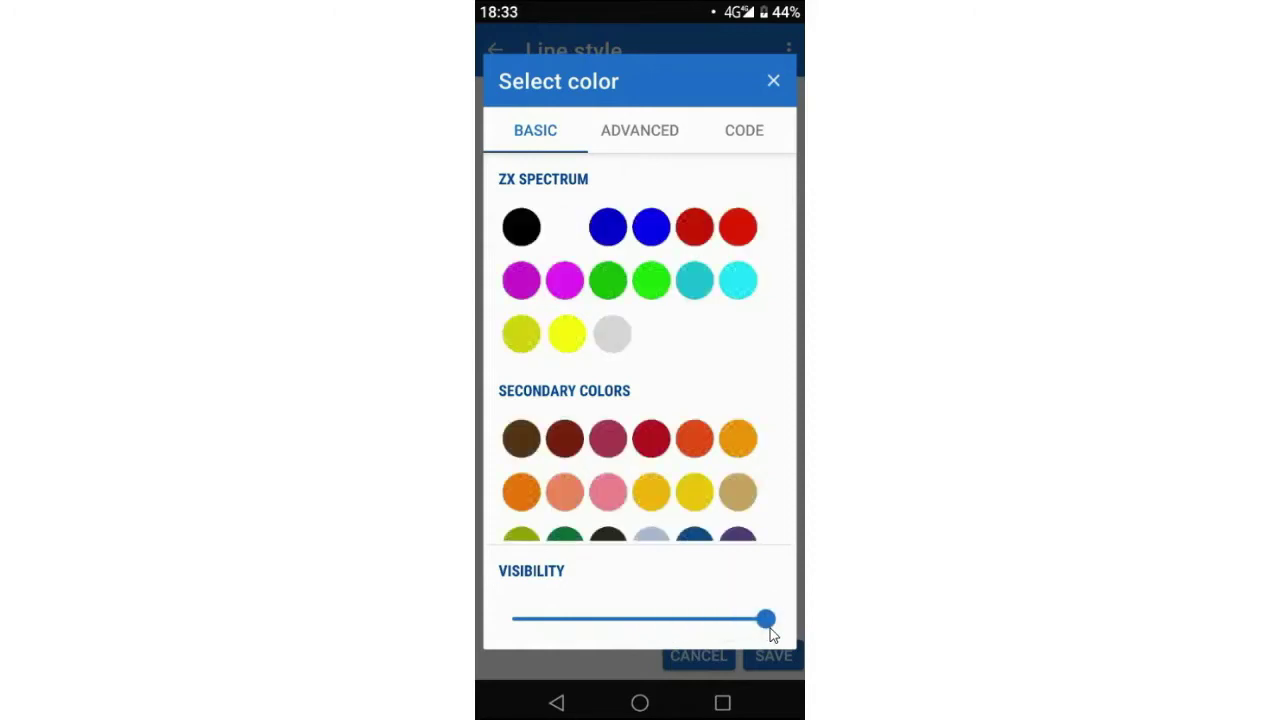
{"action": "left_click", "coordinate": [737, 228]}
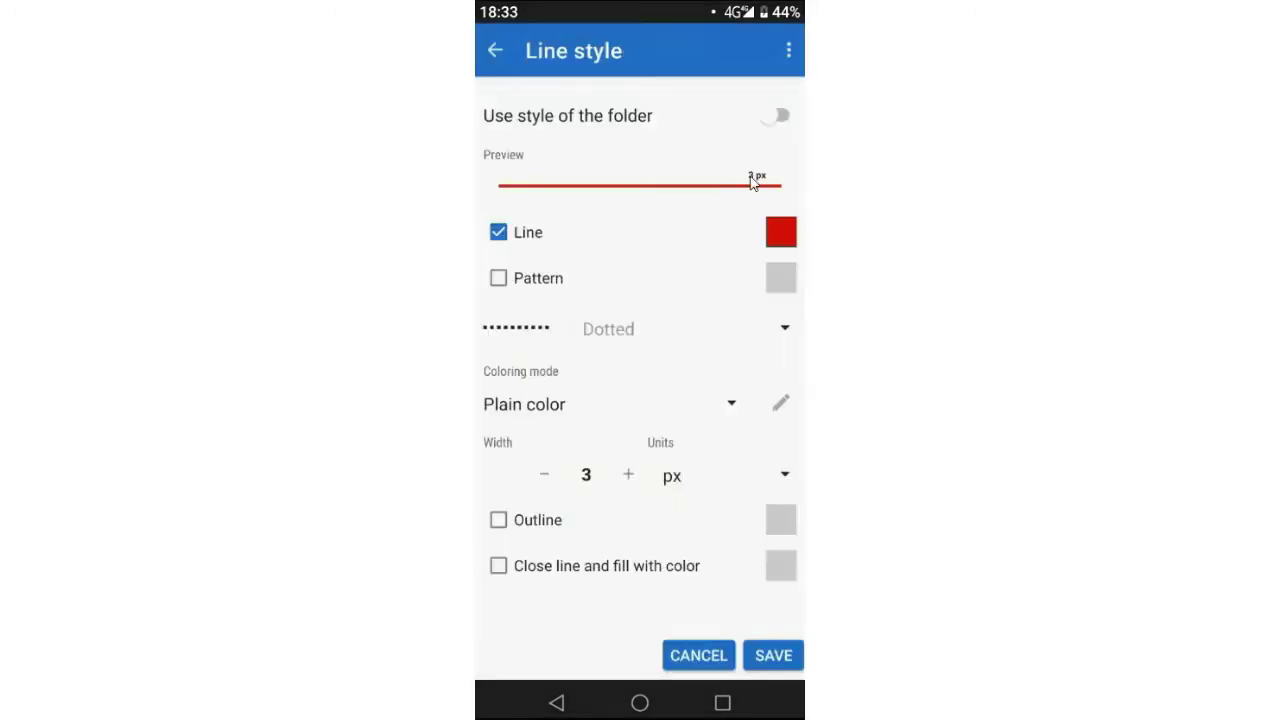
{"action": "left_click", "coordinate": [630, 476]}
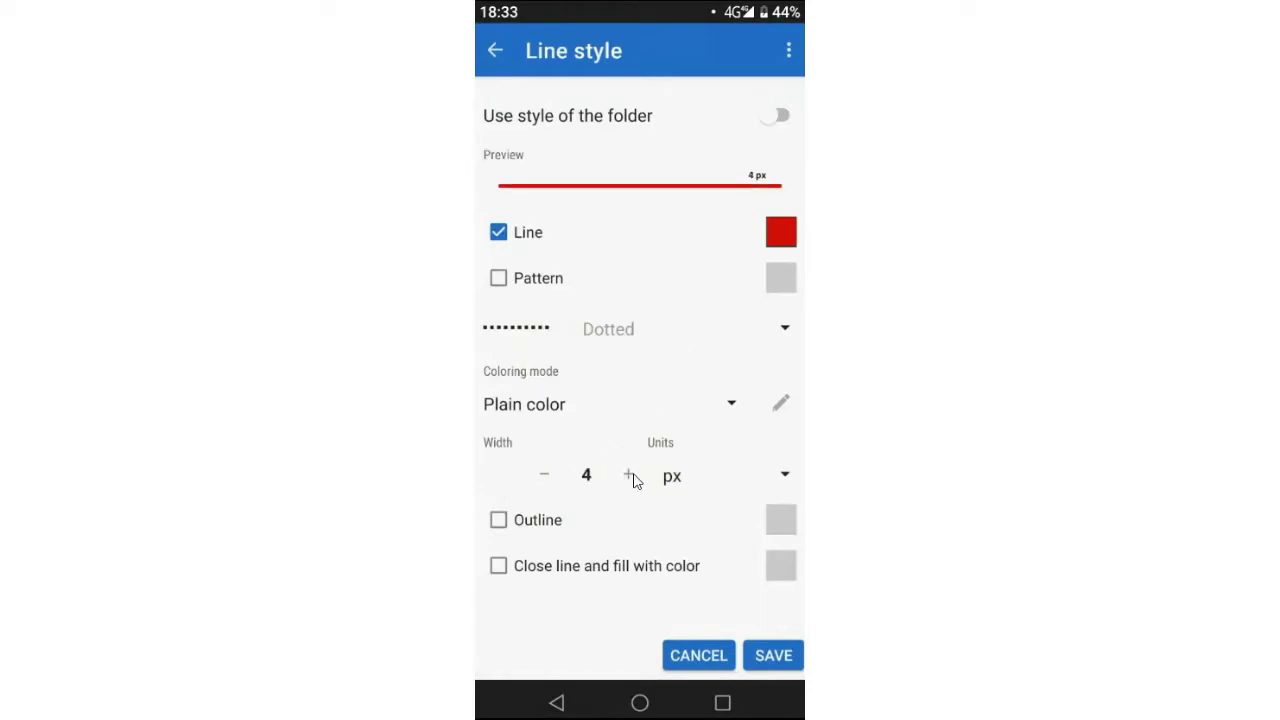
{"action": "left_click", "coordinate": [630, 477]}
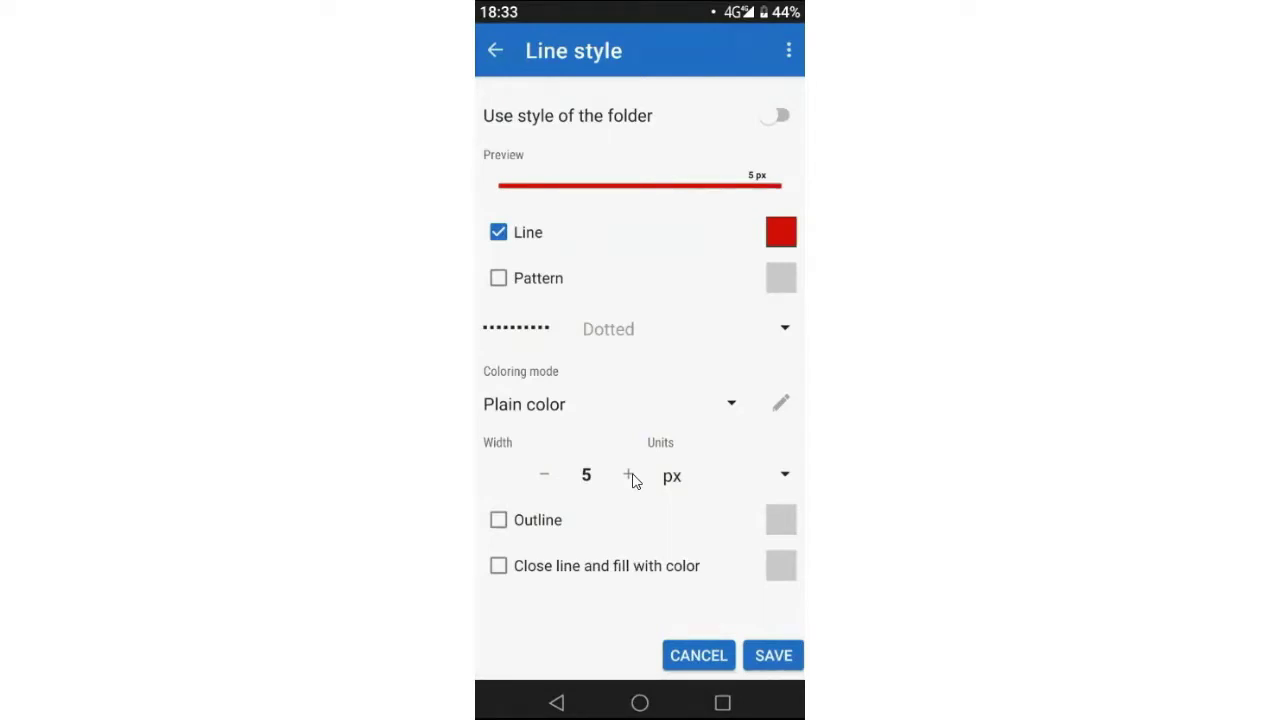
{"action": "left_click", "coordinate": [784, 240]}
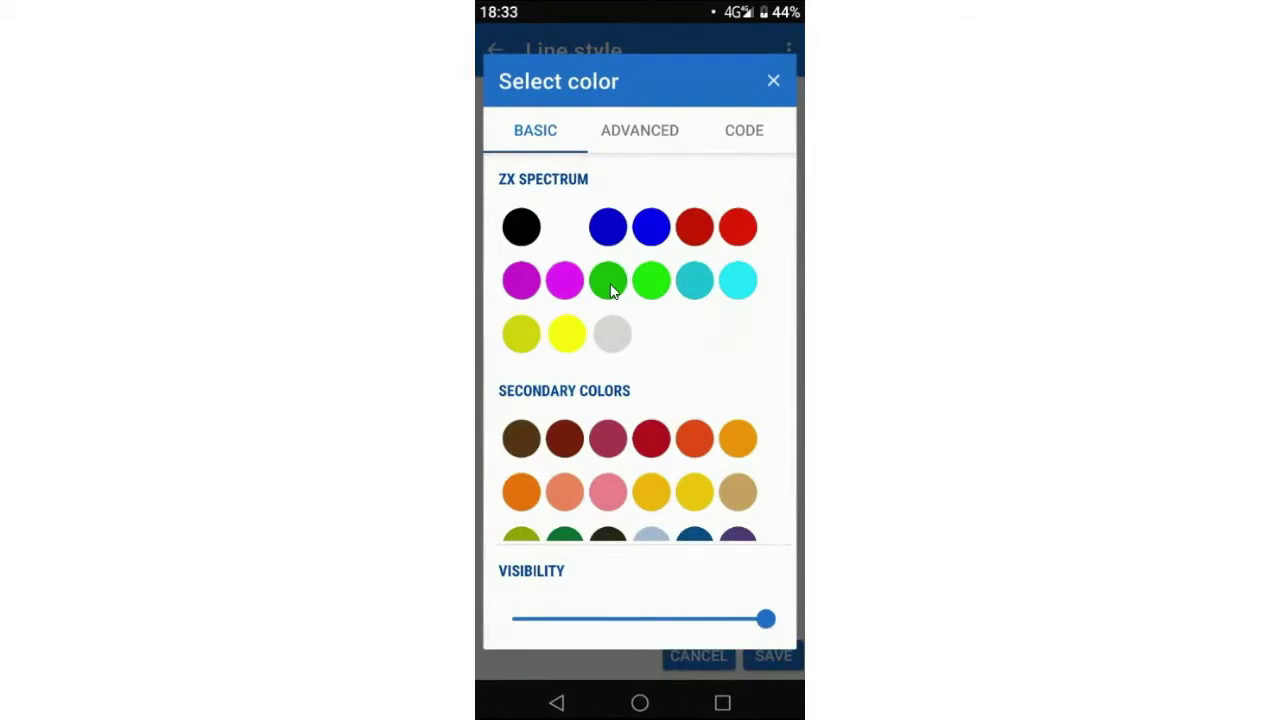
{"action": "left_click", "coordinate": [738, 228]}
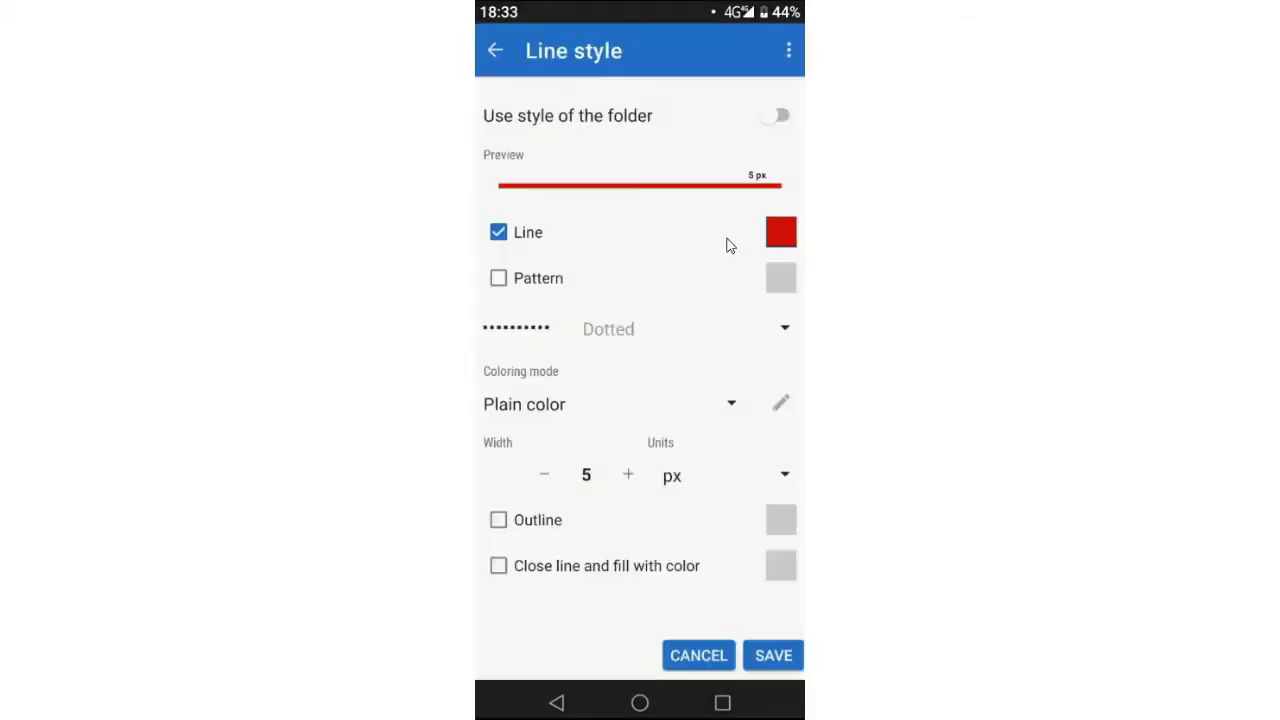
{"action": "left_click", "coordinate": [759, 655]}
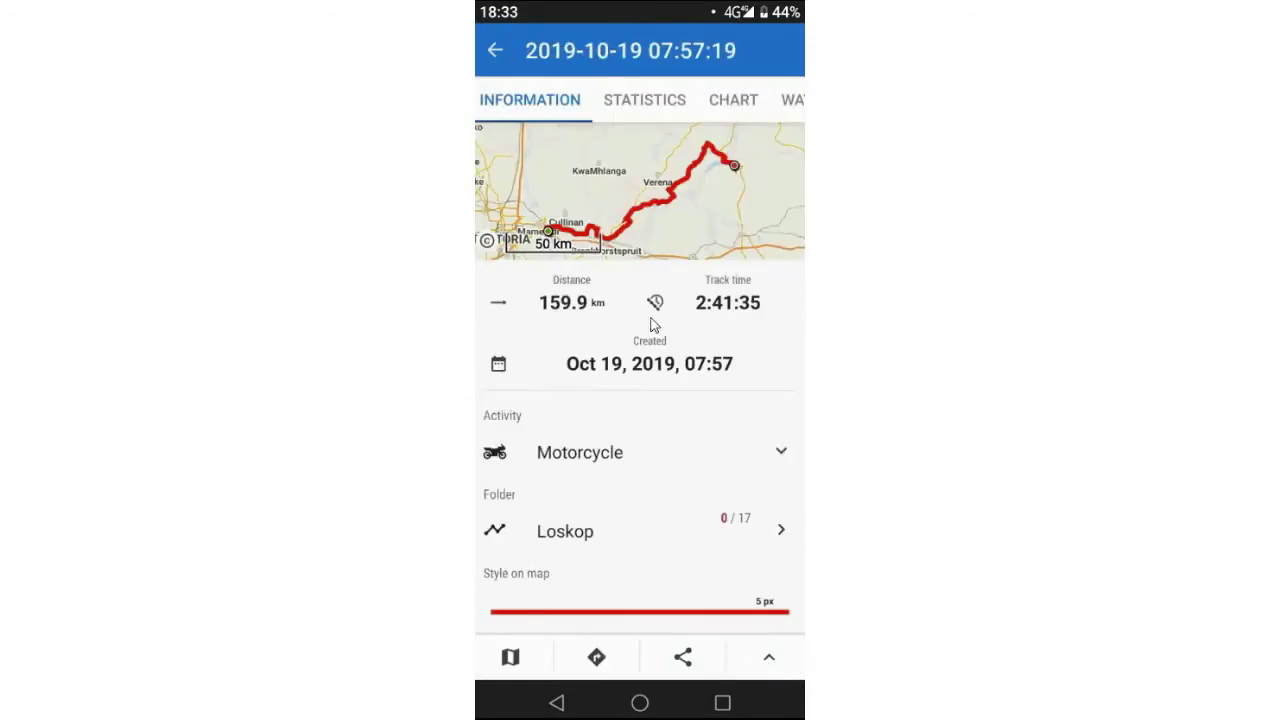
Back out to the main map and zoom out to reveal more of the blue track.
{"action": "left_click", "coordinate": [501, 60]}
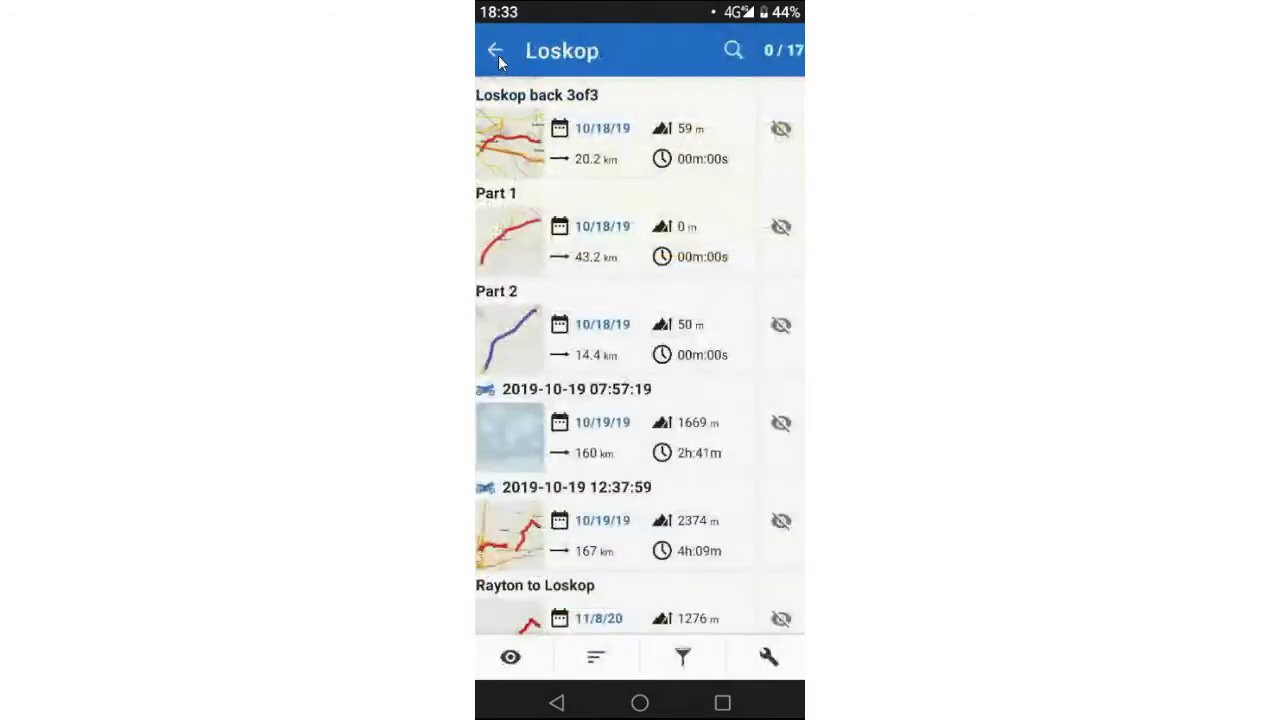
{"action": "left_click", "coordinate": [498, 55]}
{"action": "left_click", "coordinate": [498, 55]}
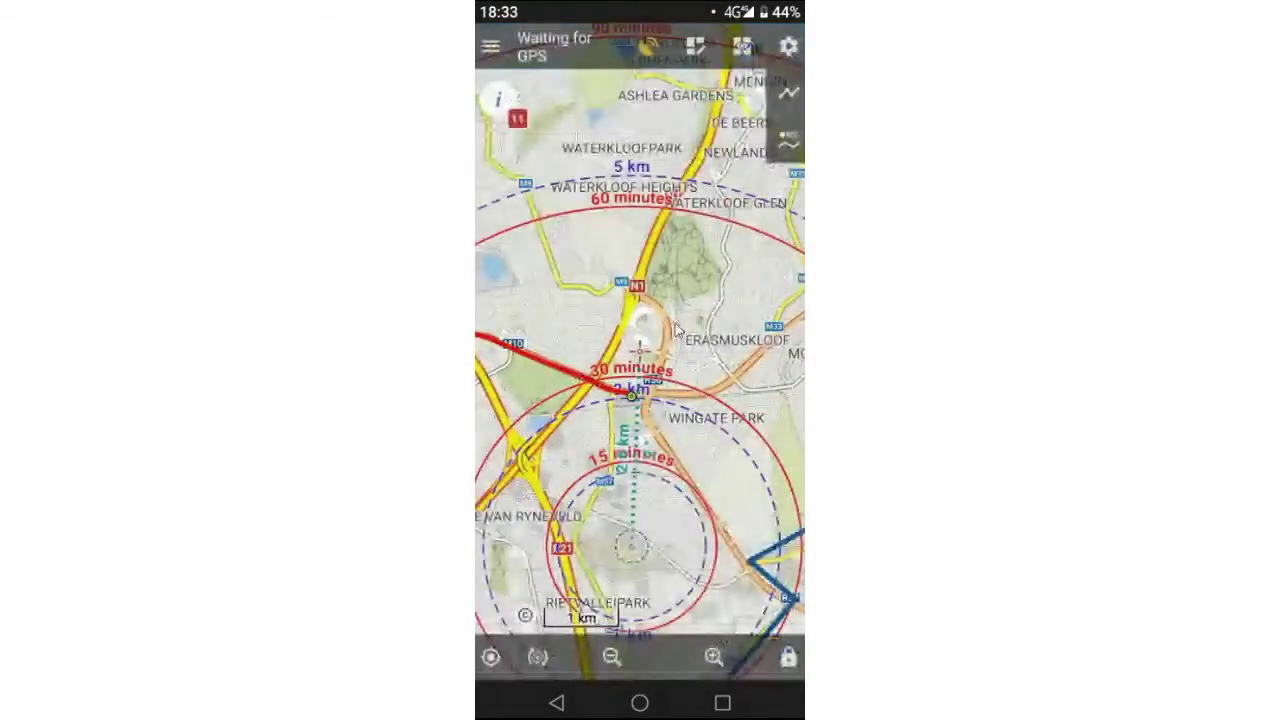
{"action": "left_click", "coordinate": [618, 657]}
{"action": "left_click", "coordinate": [618, 657]}
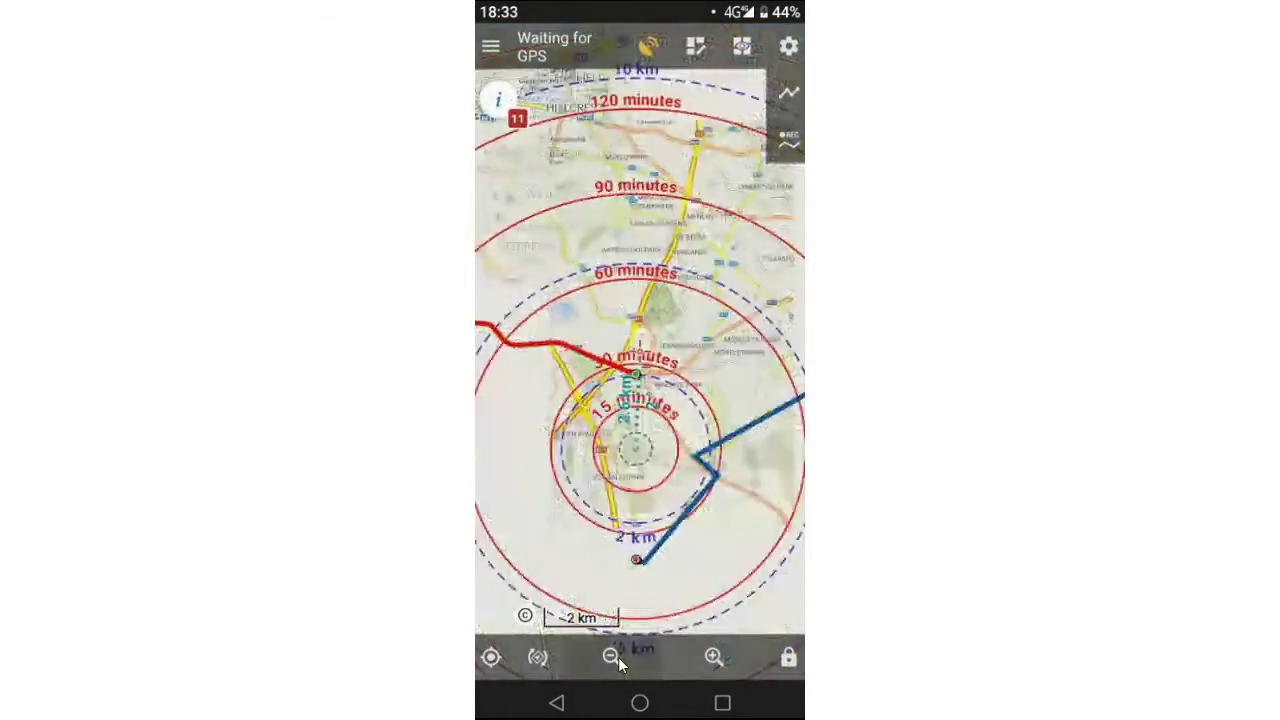
{"action": "left_click", "coordinate": [618, 657]}
{"action": "left_click_drag", "start_coordinate": [737, 463], "coordinate": [800, 505]}
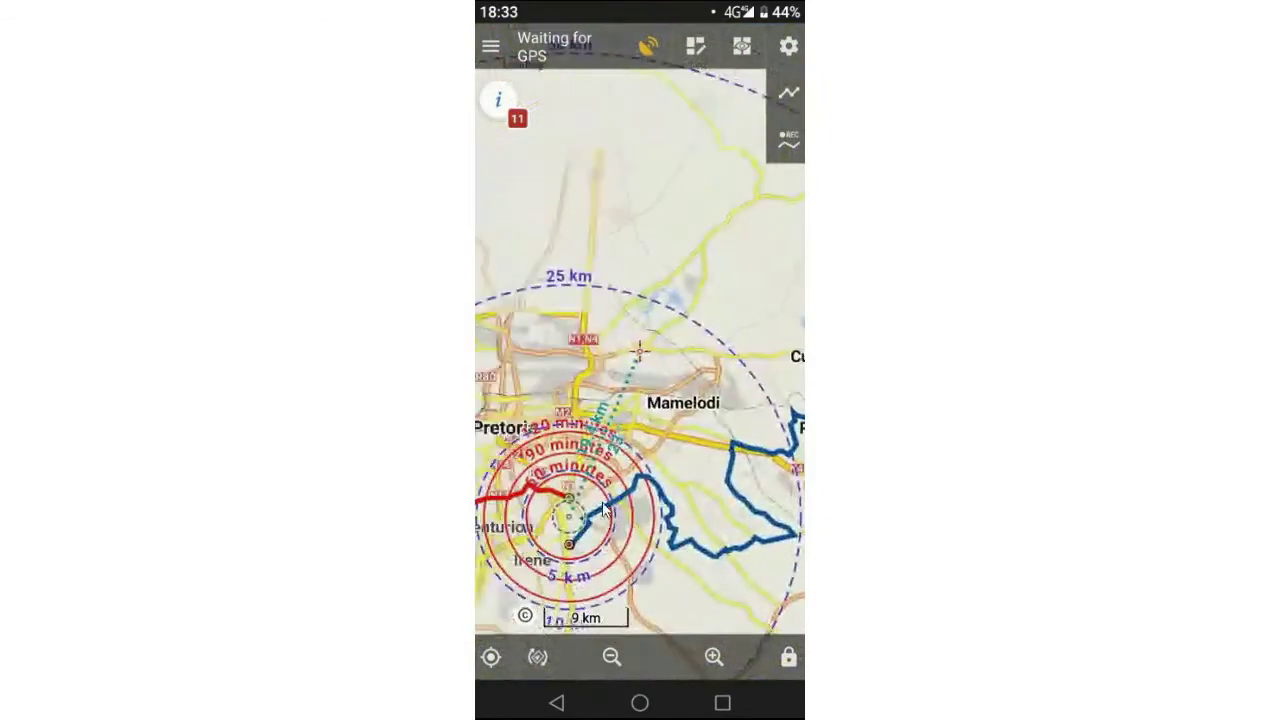
{"action": "left_click", "coordinate": [611, 657]}
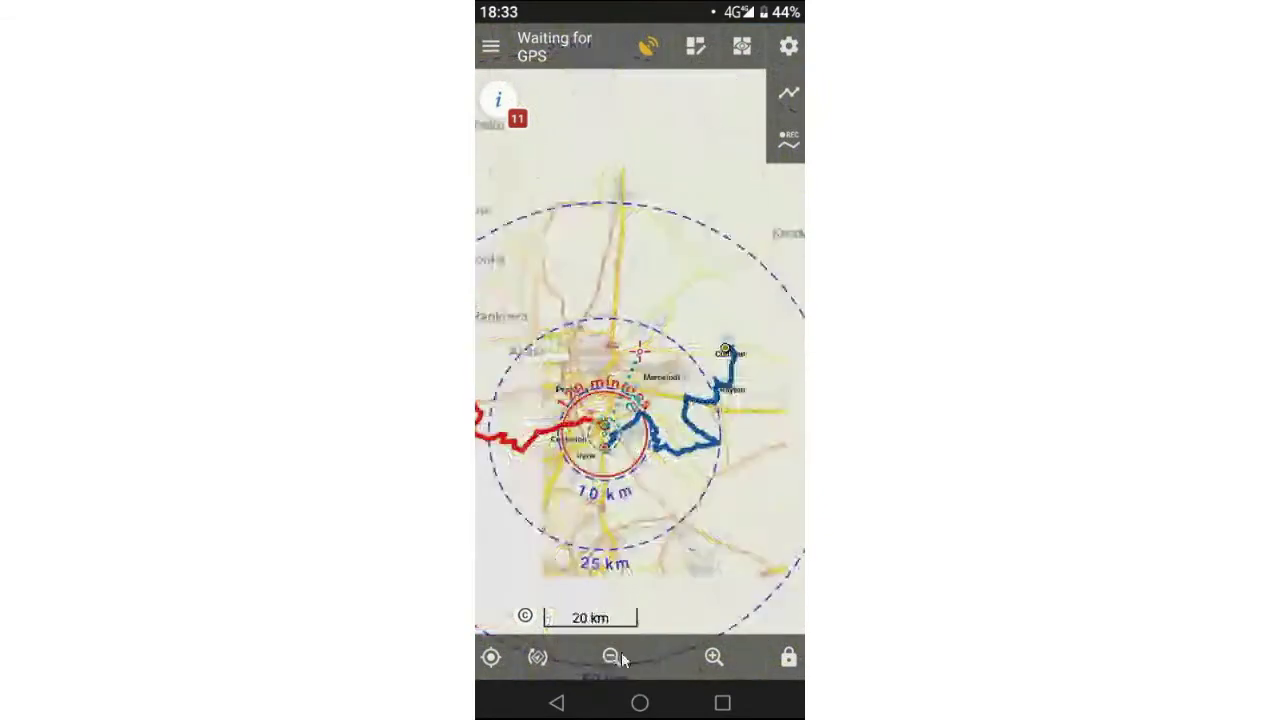
{"action": "left_click", "coordinate": [795, 97]}
{"action": "left_click", "coordinate": [723, 108]}
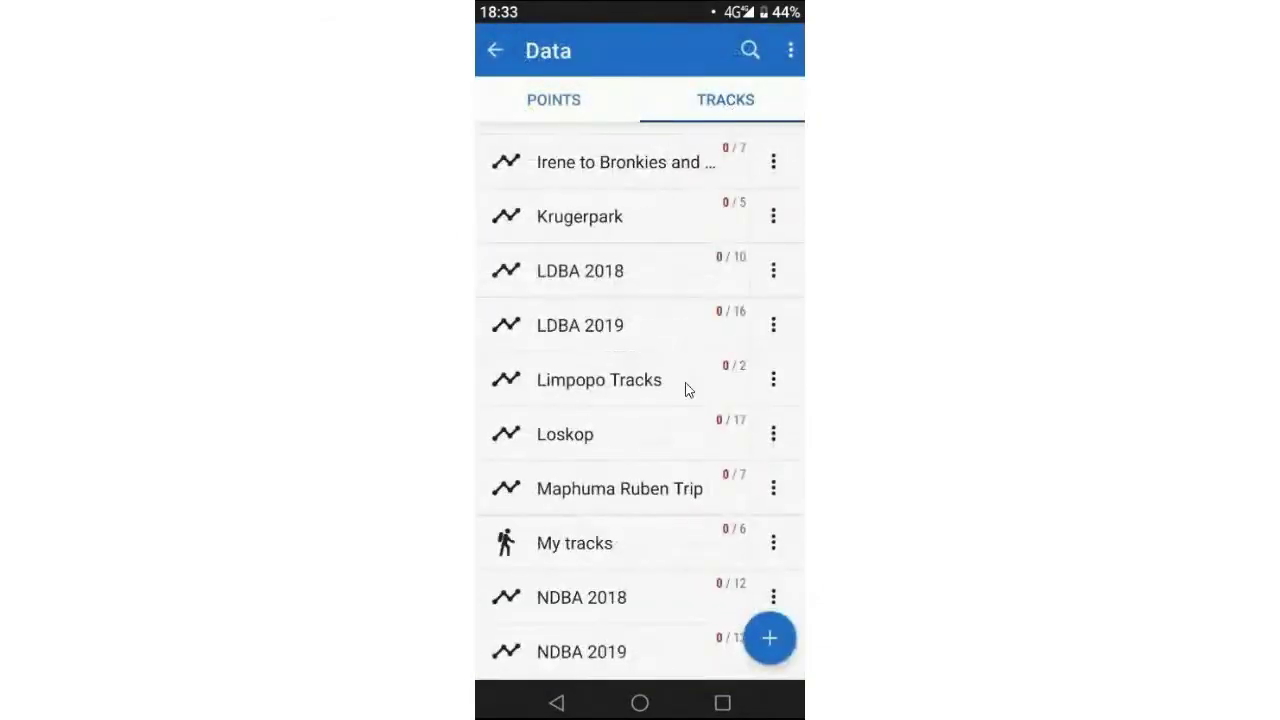
{"action": "scroll", "coordinate": [670, 480], "scroll_direction": "down", "scroll_amount": 2}
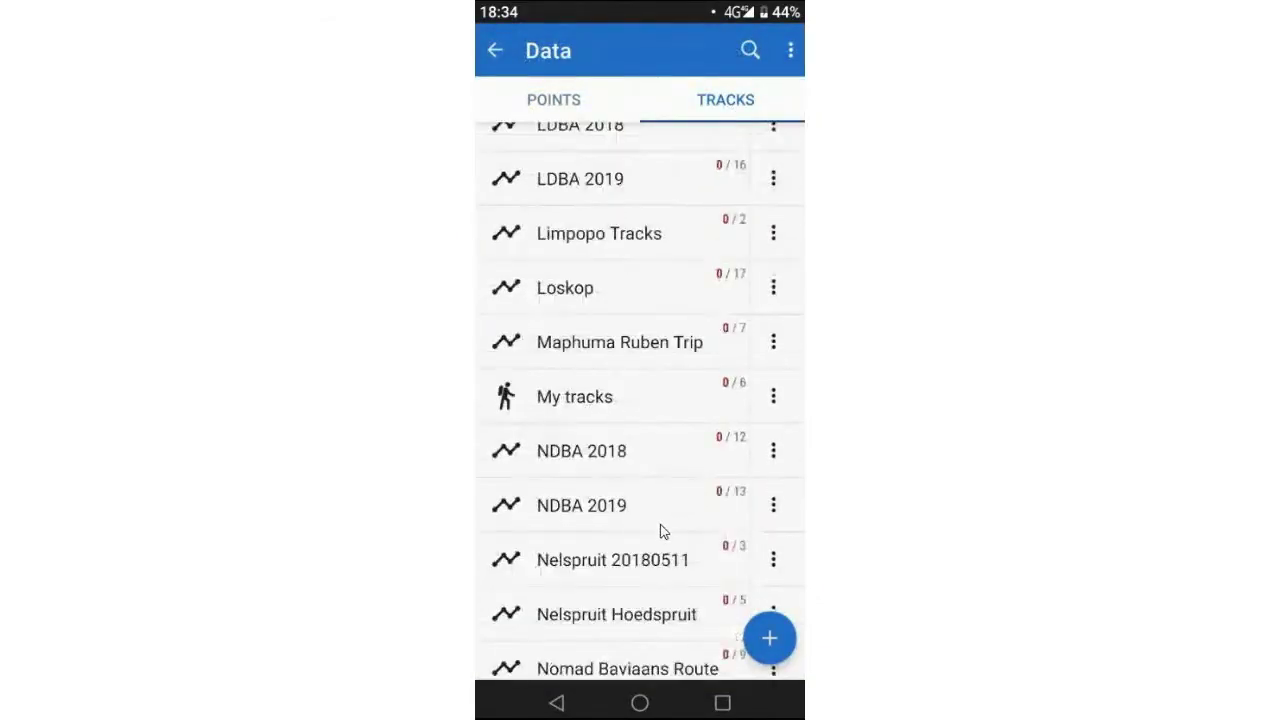
{"action": "scroll", "coordinate": [660, 533], "scroll_direction": "down", "scroll_amount": 4}
{"action": "scroll", "coordinate": [660, 535], "scroll_direction": "up", "scroll_amount": 4}
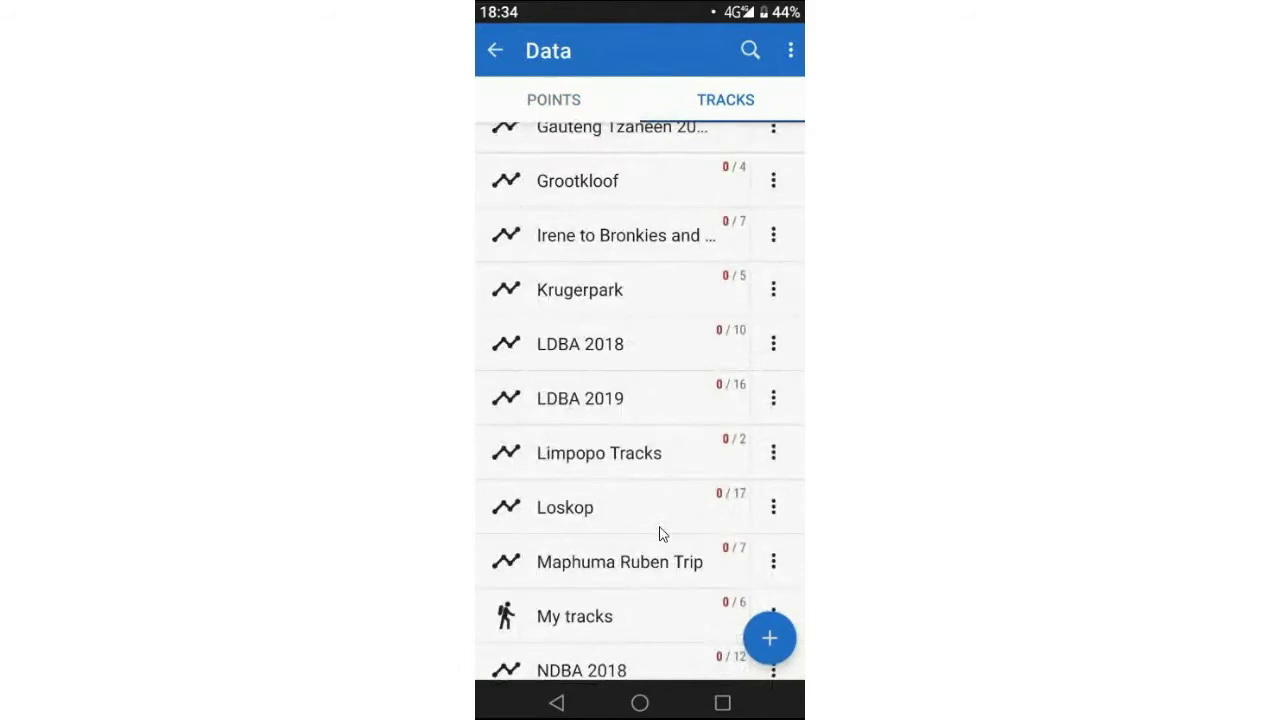
{"action": "left_click", "coordinate": [588, 508]}
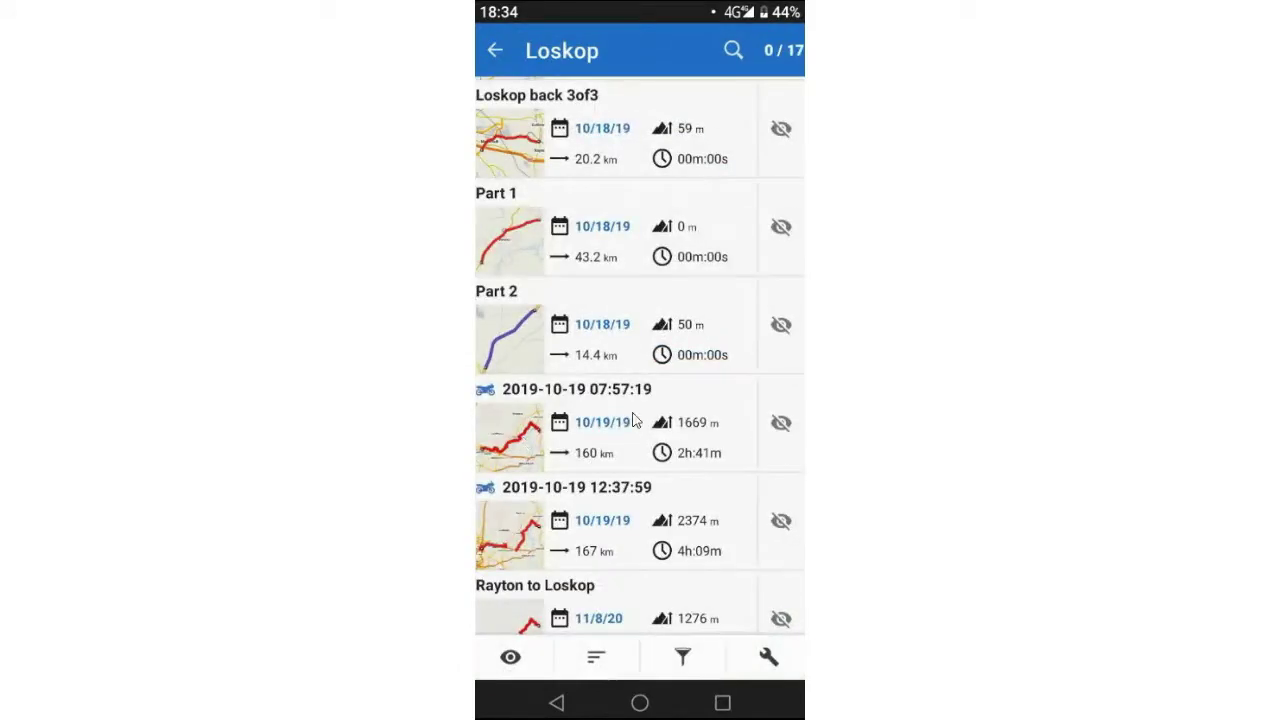
{"action": "left_click", "coordinate": [782, 425]}
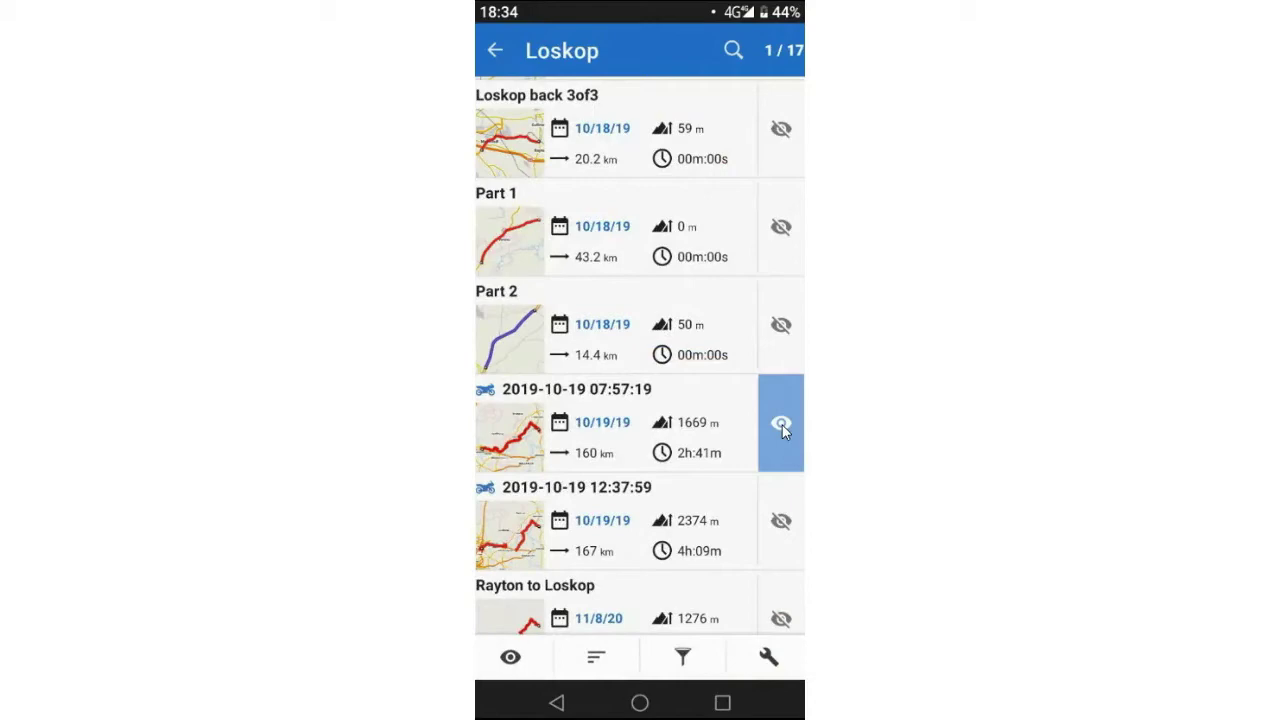
{"action": "left_click", "coordinate": [495, 49]}
{"action": "left_click", "coordinate": [495, 49]}
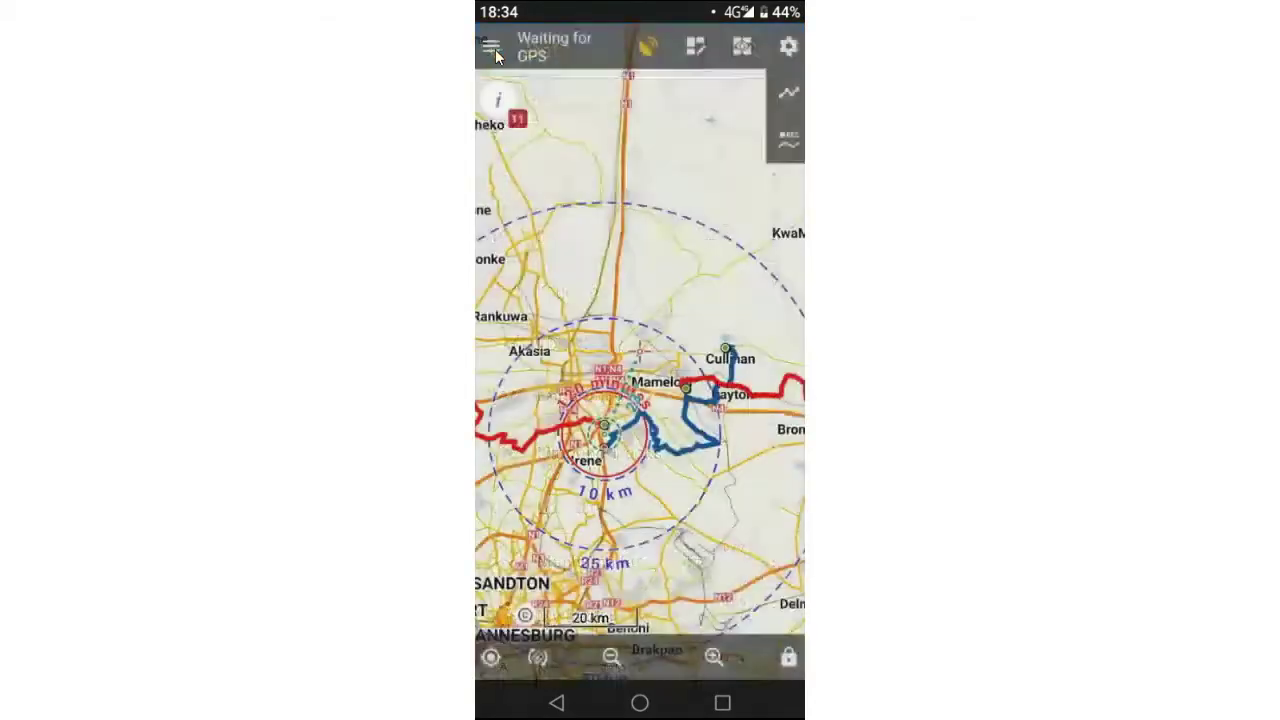
{"action": "left_click_drag", "start_coordinate": [795, 385], "coordinate": [609, 400]}
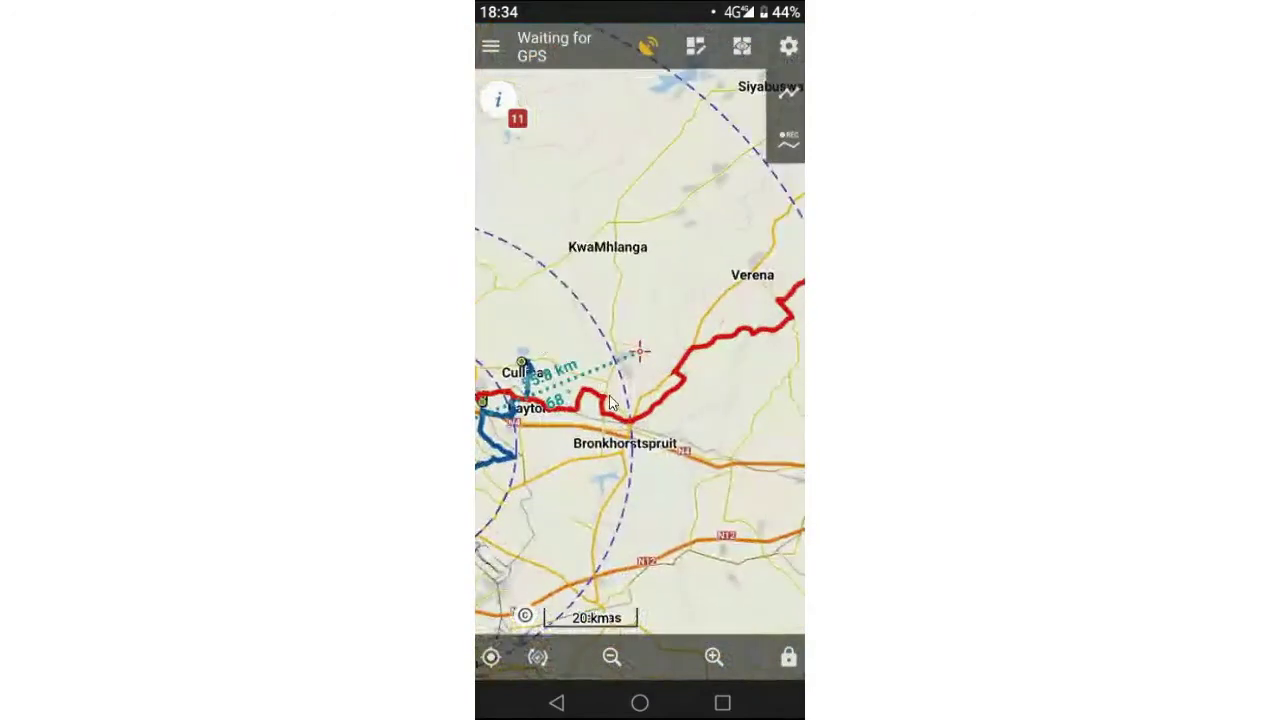
{"action": "left_click", "coordinate": [713, 657]}
{"action": "left_click", "coordinate": [713, 657]}
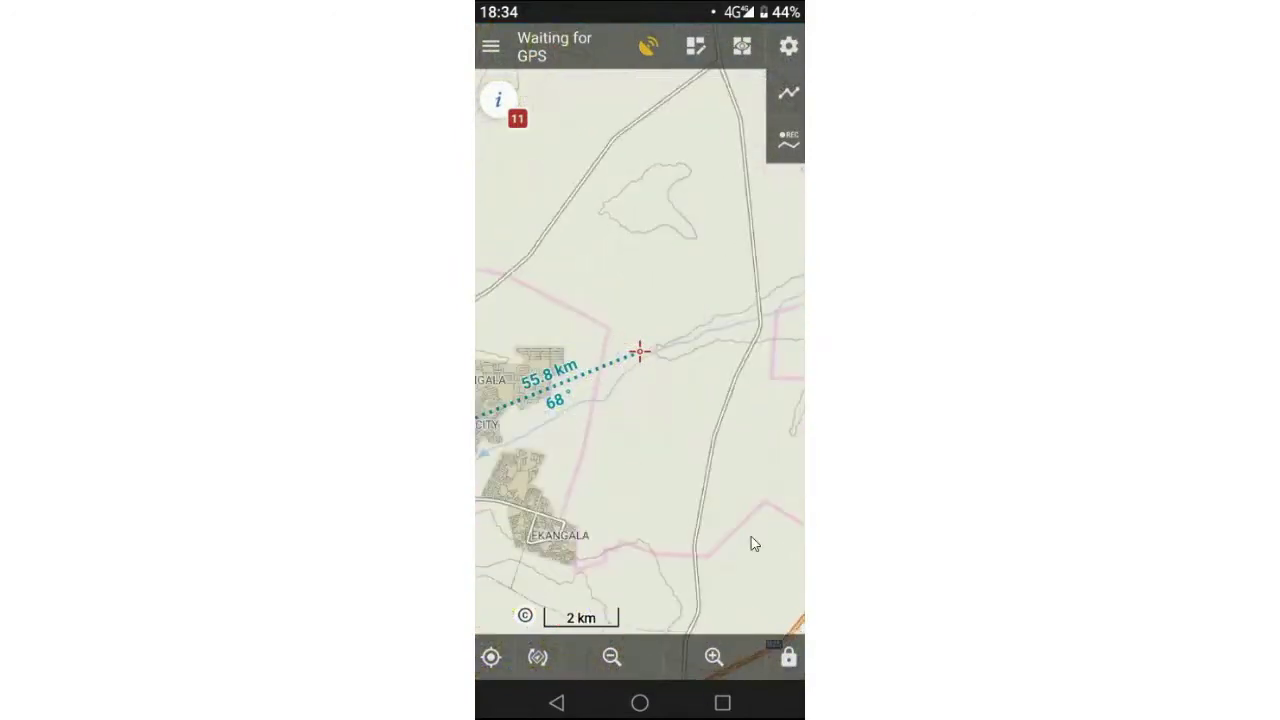
{"action": "left_click_drag", "start_coordinate": [754, 543], "coordinate": [689, 440]}
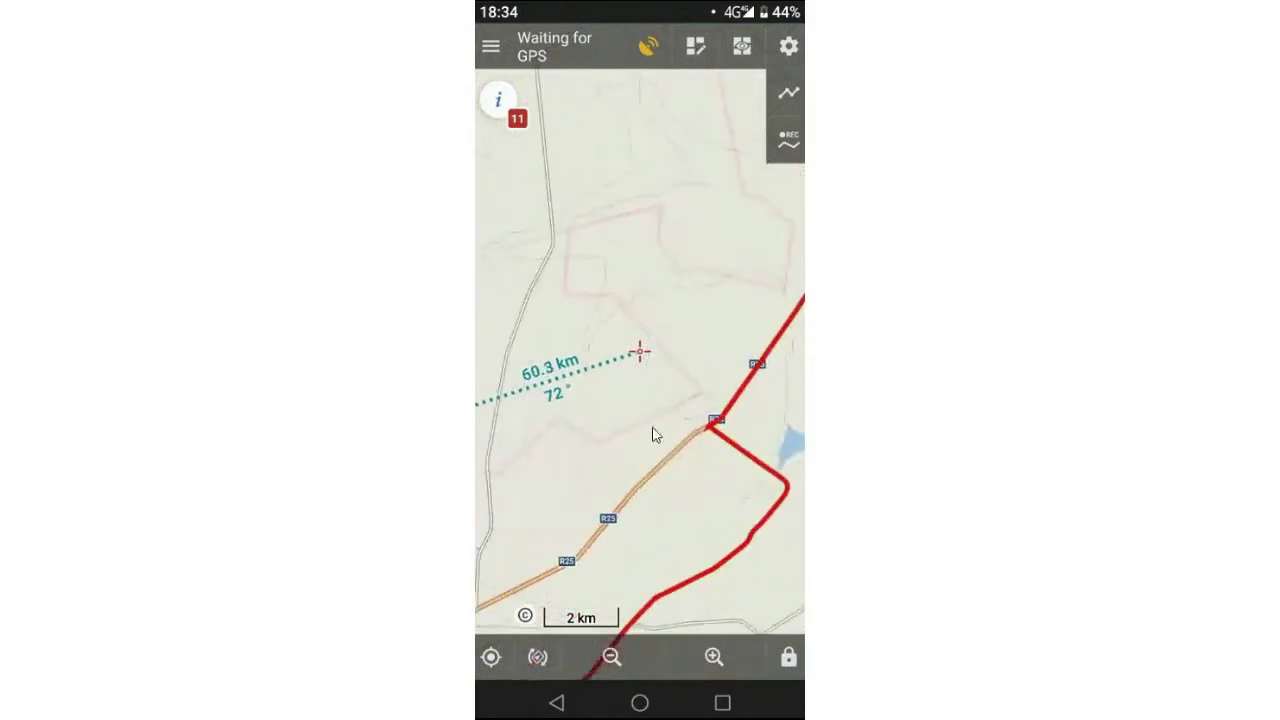
{"action": "left_click_drag", "start_coordinate": [720, 363], "coordinate": [660, 289]}
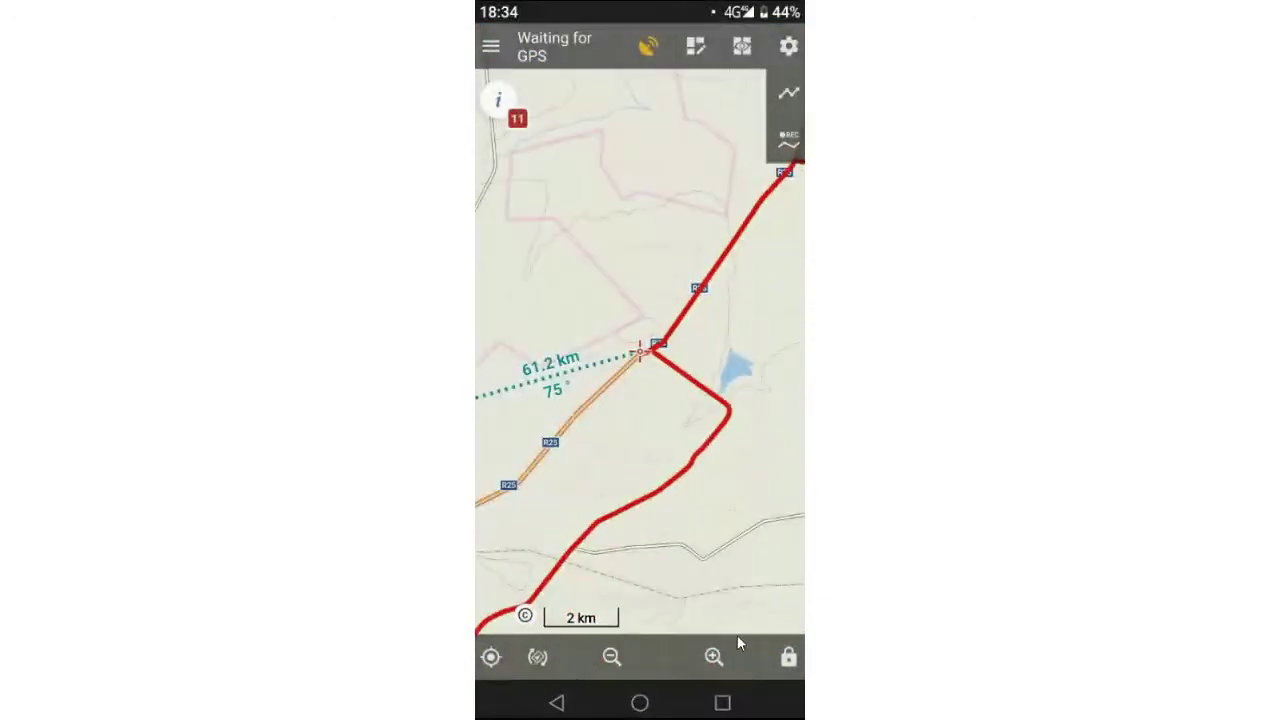
{"action": "left_click", "coordinate": [713, 657]}
{"action": "left_click", "coordinate": [713, 657]}
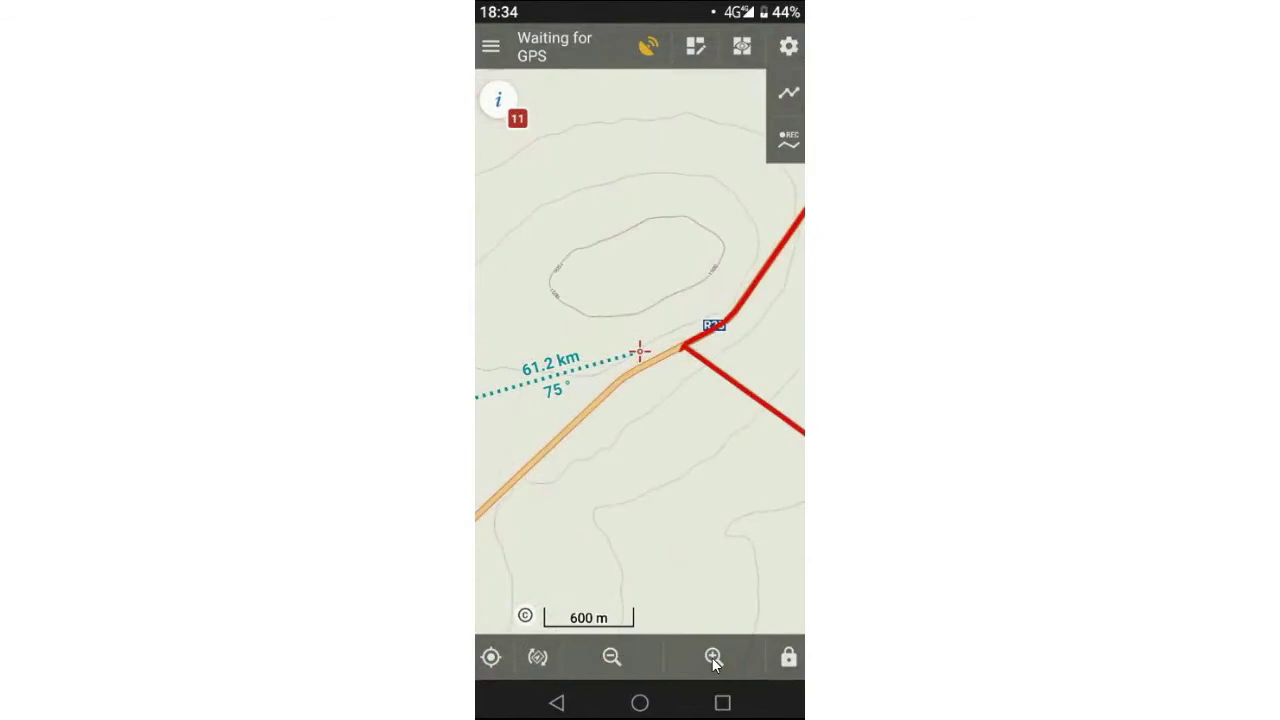
{"action": "left_click", "coordinate": [713, 657]}
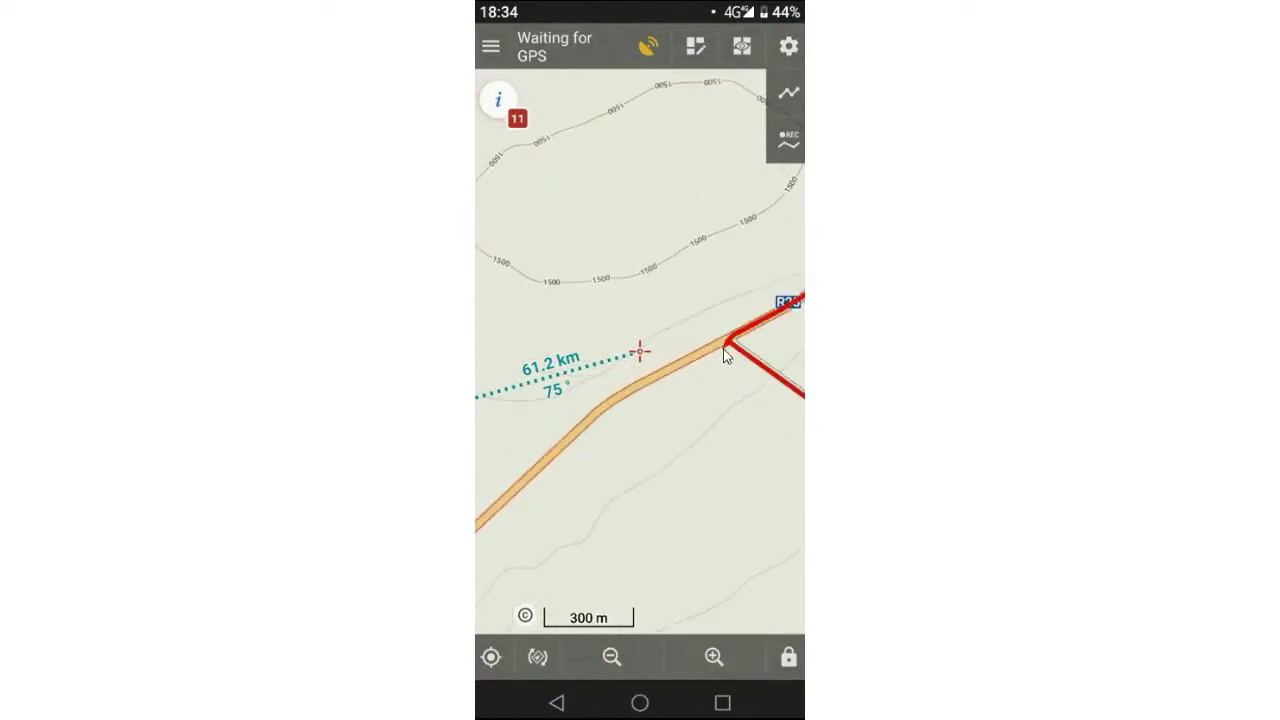
{"action": "left_click", "coordinate": [611, 657]}
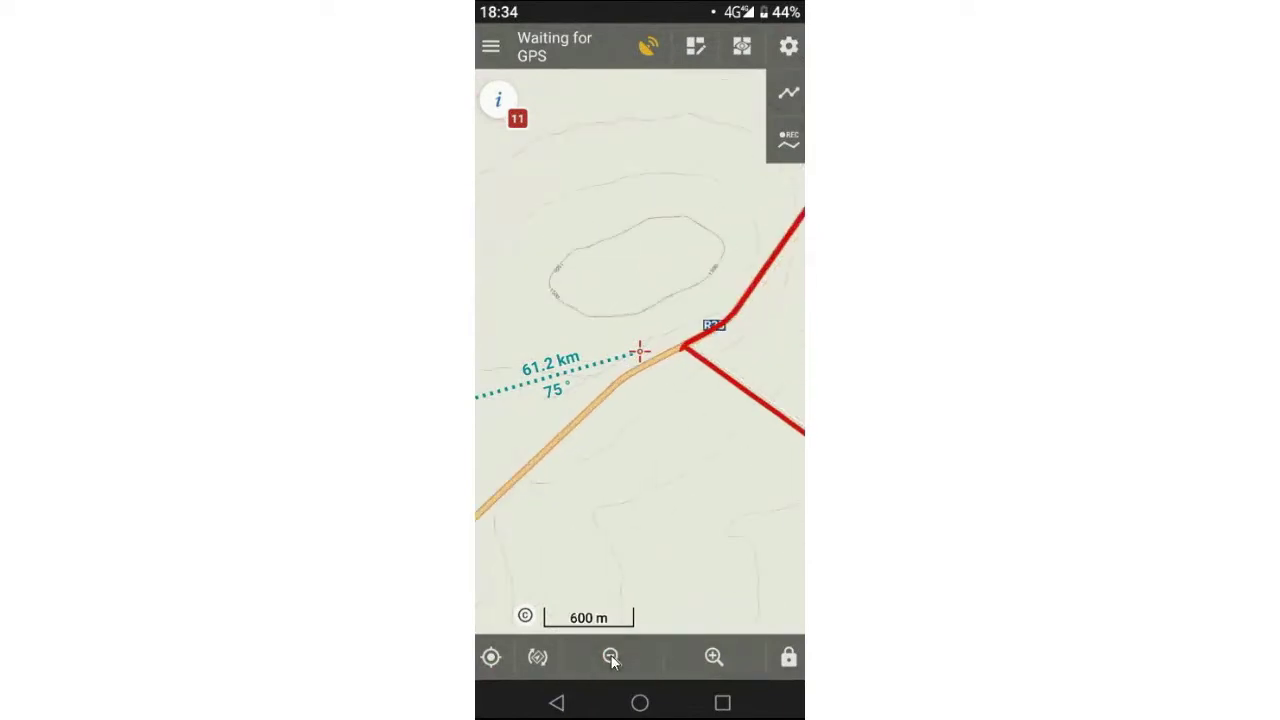
{"action": "left_click", "coordinate": [611, 657]}
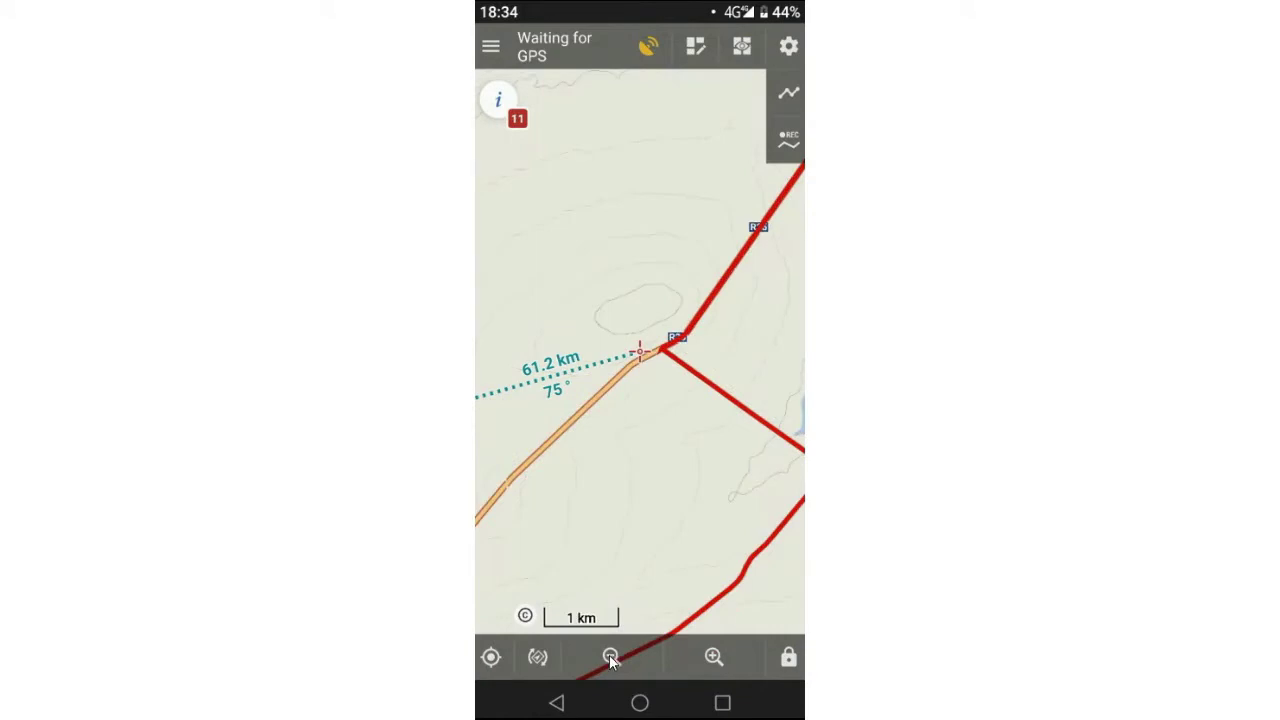
{"action": "left_click_drag", "start_coordinate": [680, 491], "coordinate": [617, 459]}
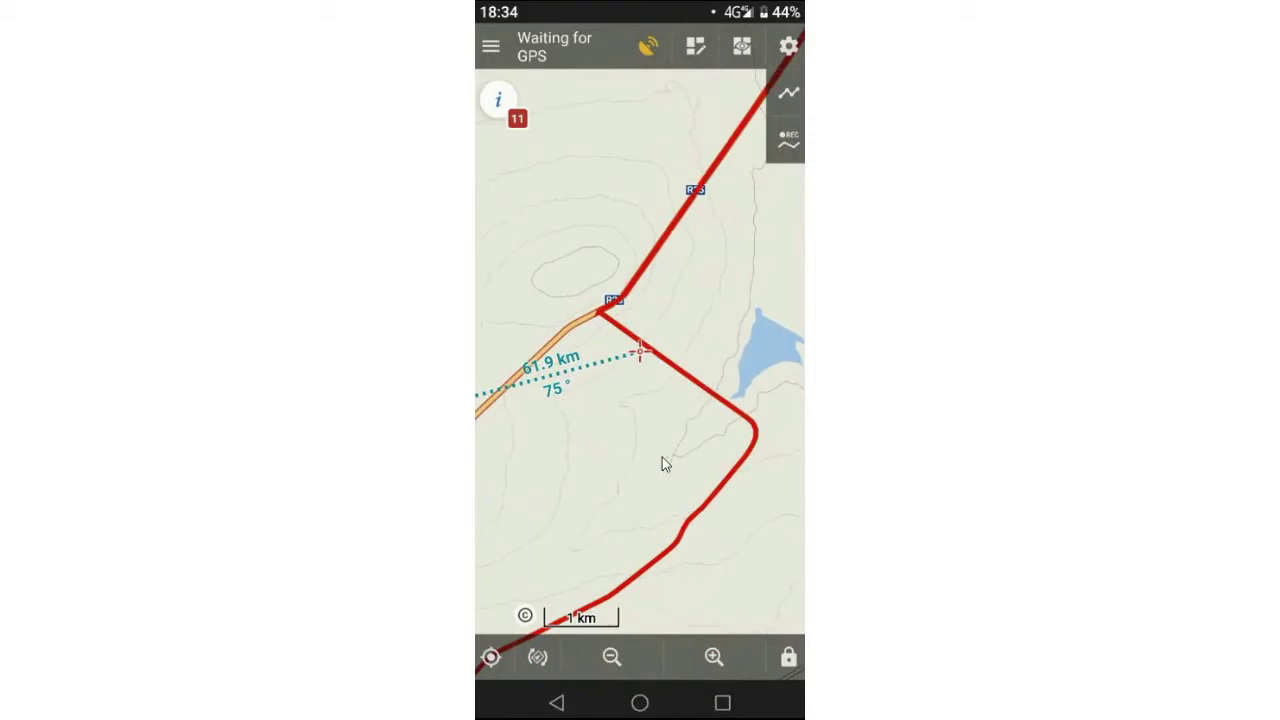
{"action": "left_click", "coordinate": [611, 658]}
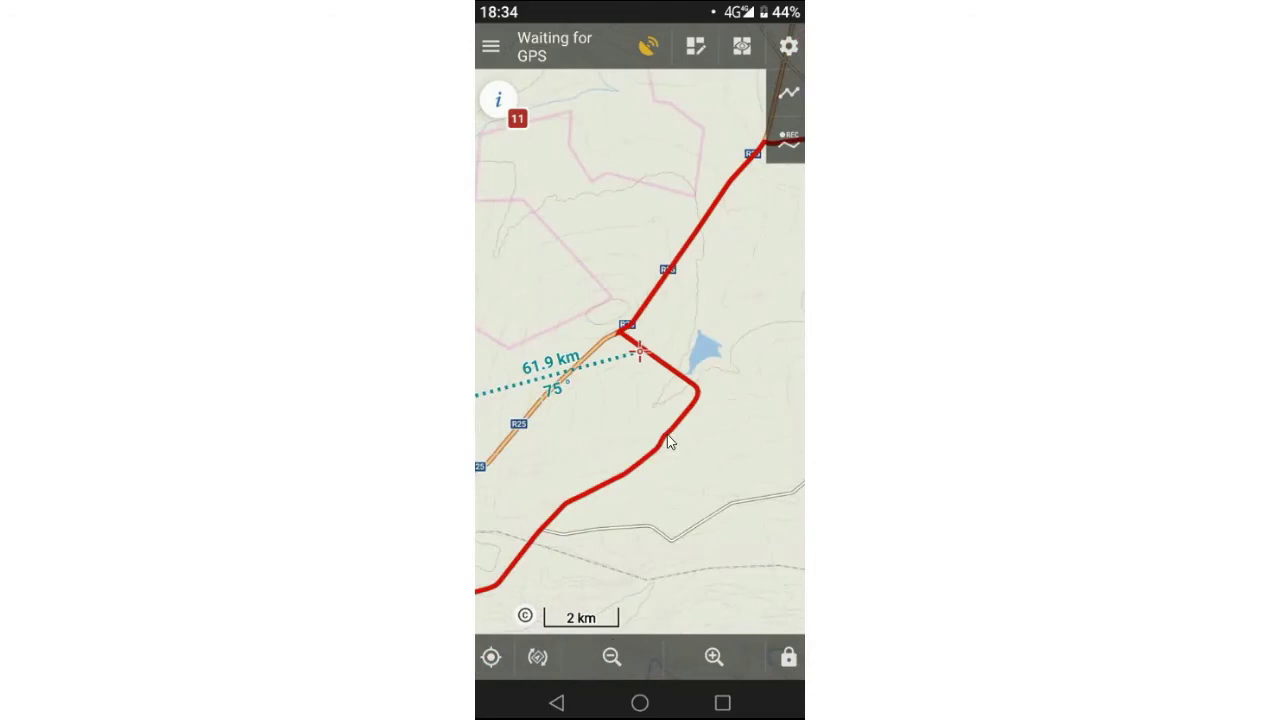
Select the red track on the map and open its detail screen from the track options.
{"action": "left_click", "coordinate": [668, 436]}
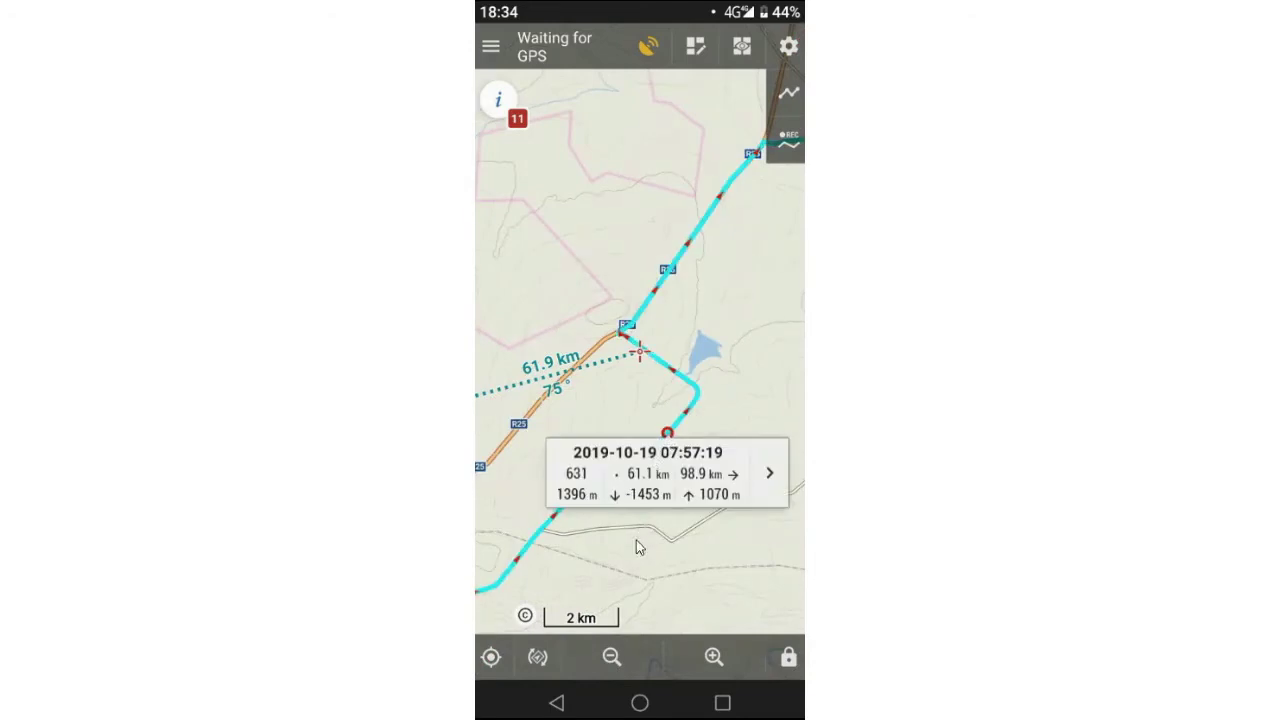
{"action": "left_click", "coordinate": [743, 355]}
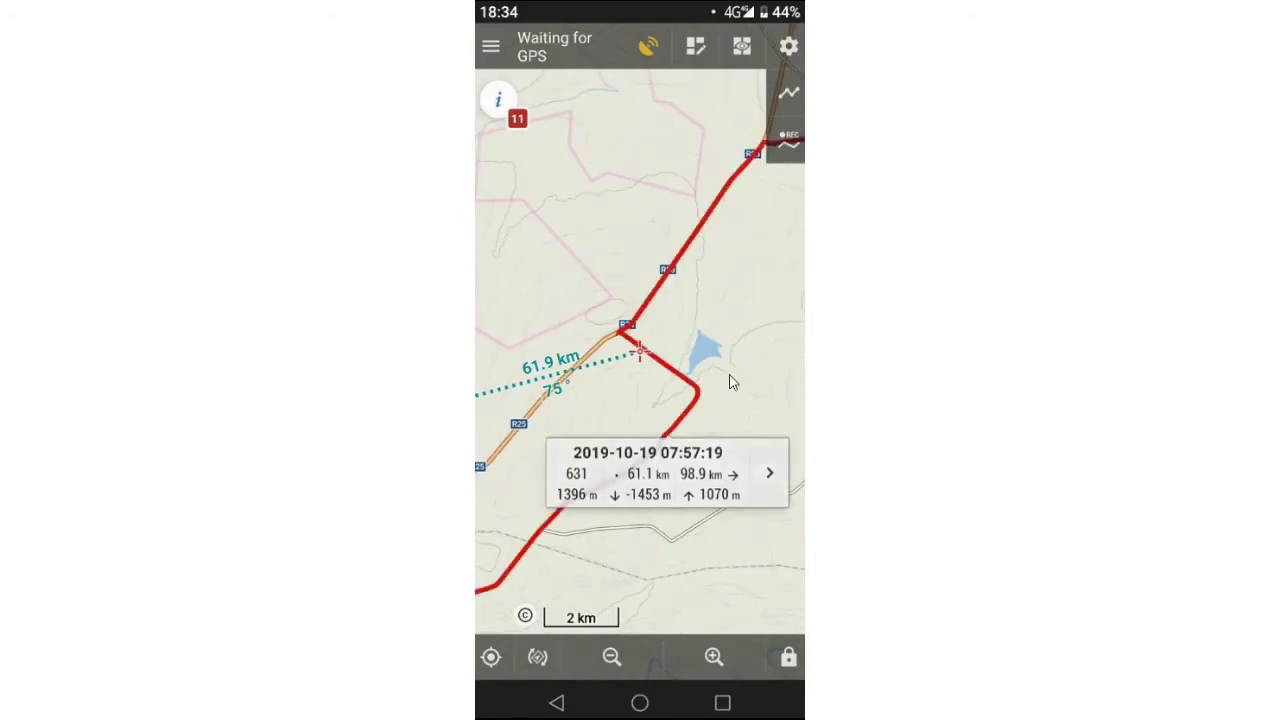
{"action": "left_click", "coordinate": [622, 485]}
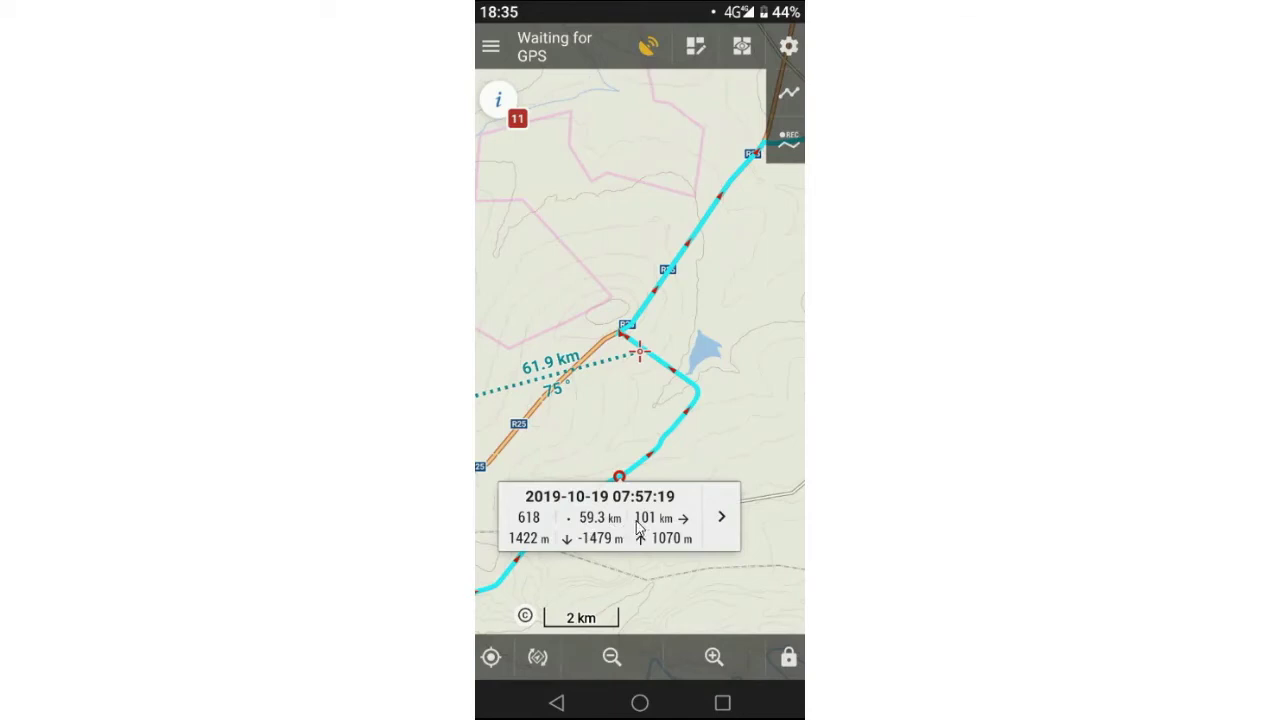
{"action": "left_click", "coordinate": [721, 519]}
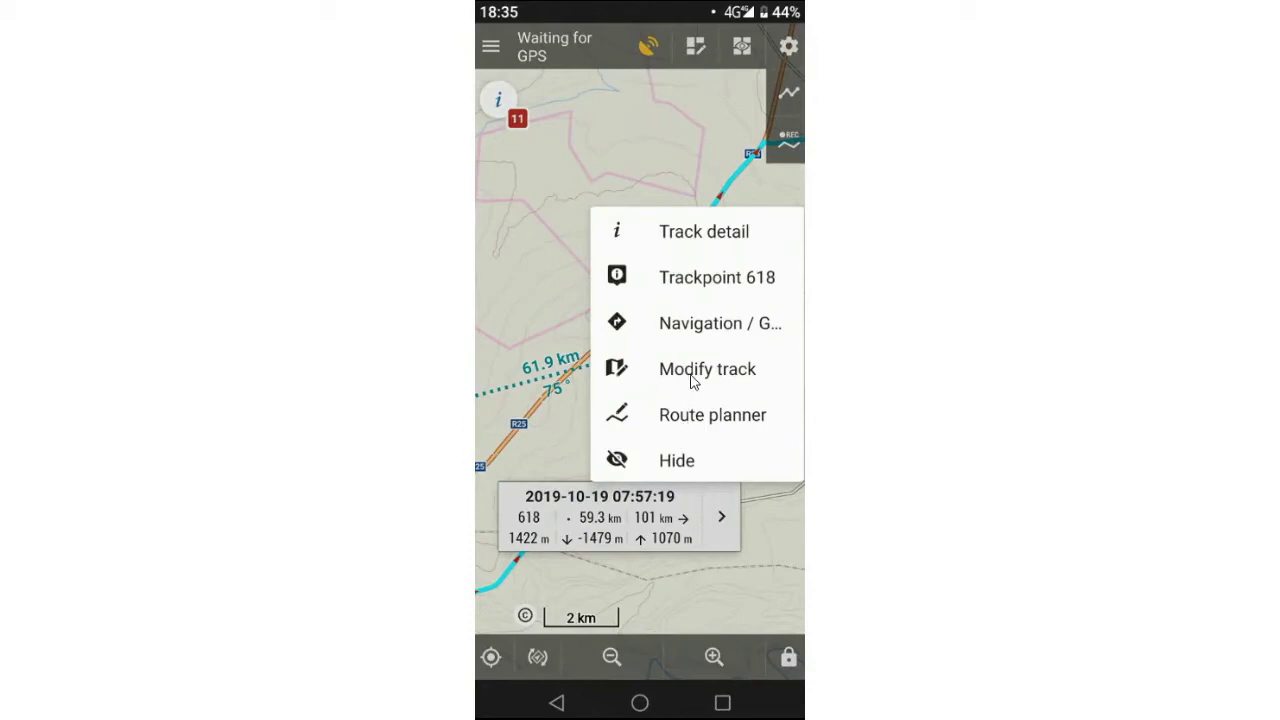
{"action": "left_click", "coordinate": [706, 234]}
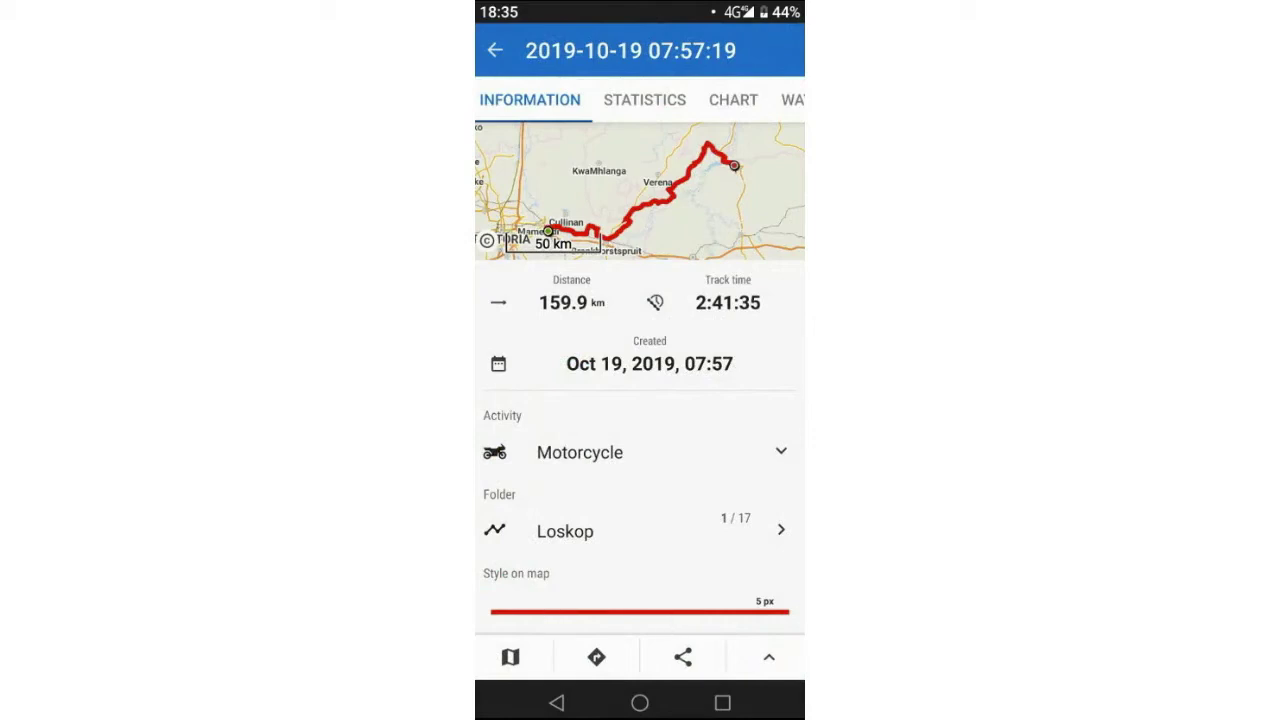
Recolour the track's 5 px line bright blue, save the line style, and go back.
{"action": "left_click", "coordinate": [557, 618]}
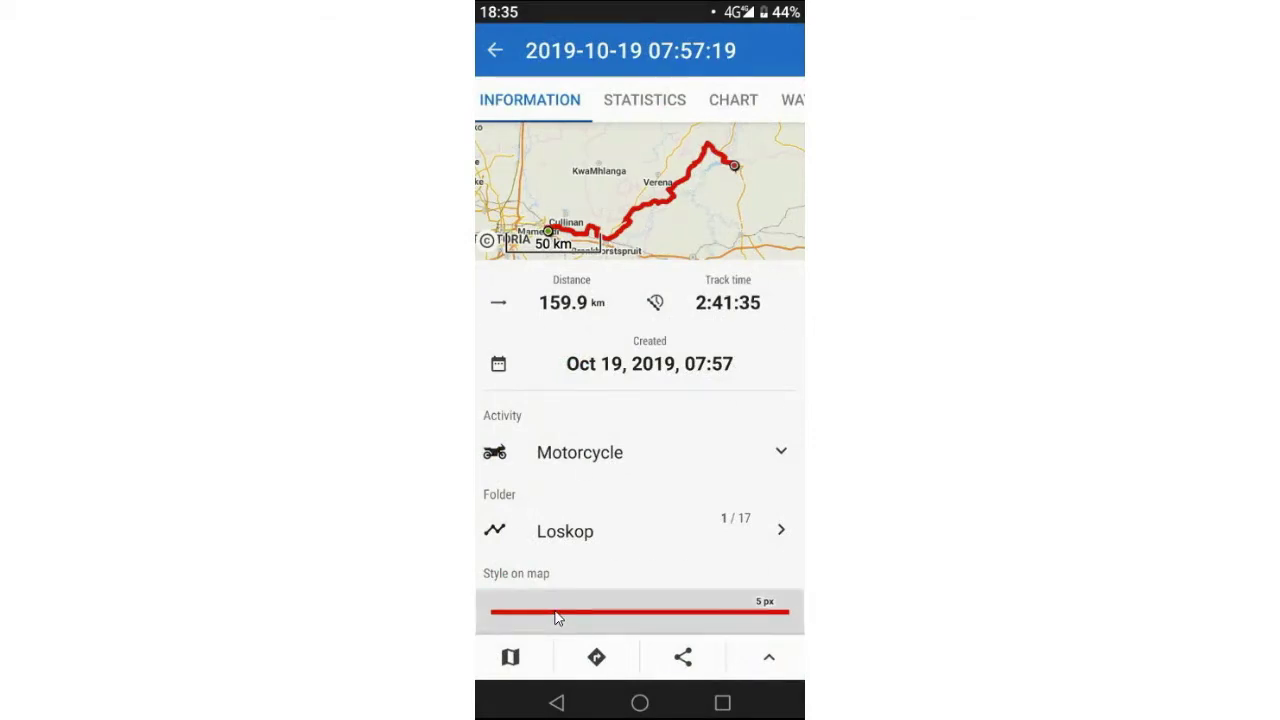
{"action": "left_click", "coordinate": [777, 234]}
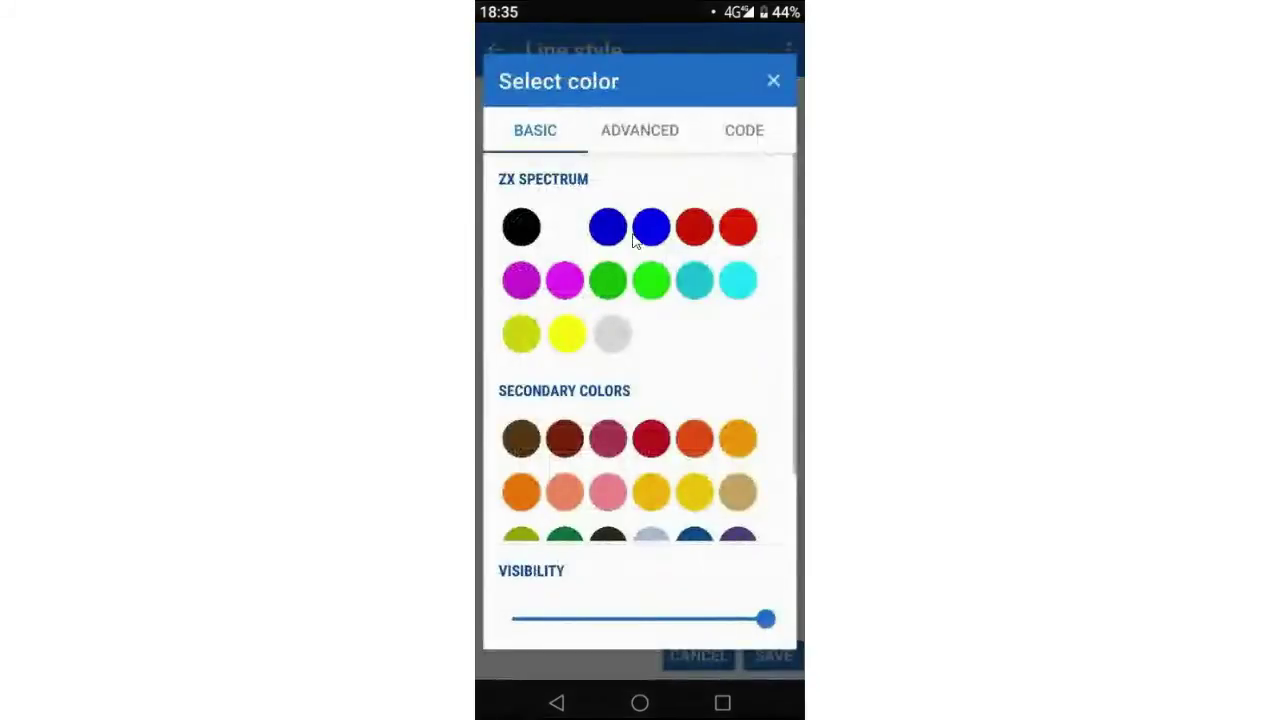
{"action": "left_click", "coordinate": [651, 228]}
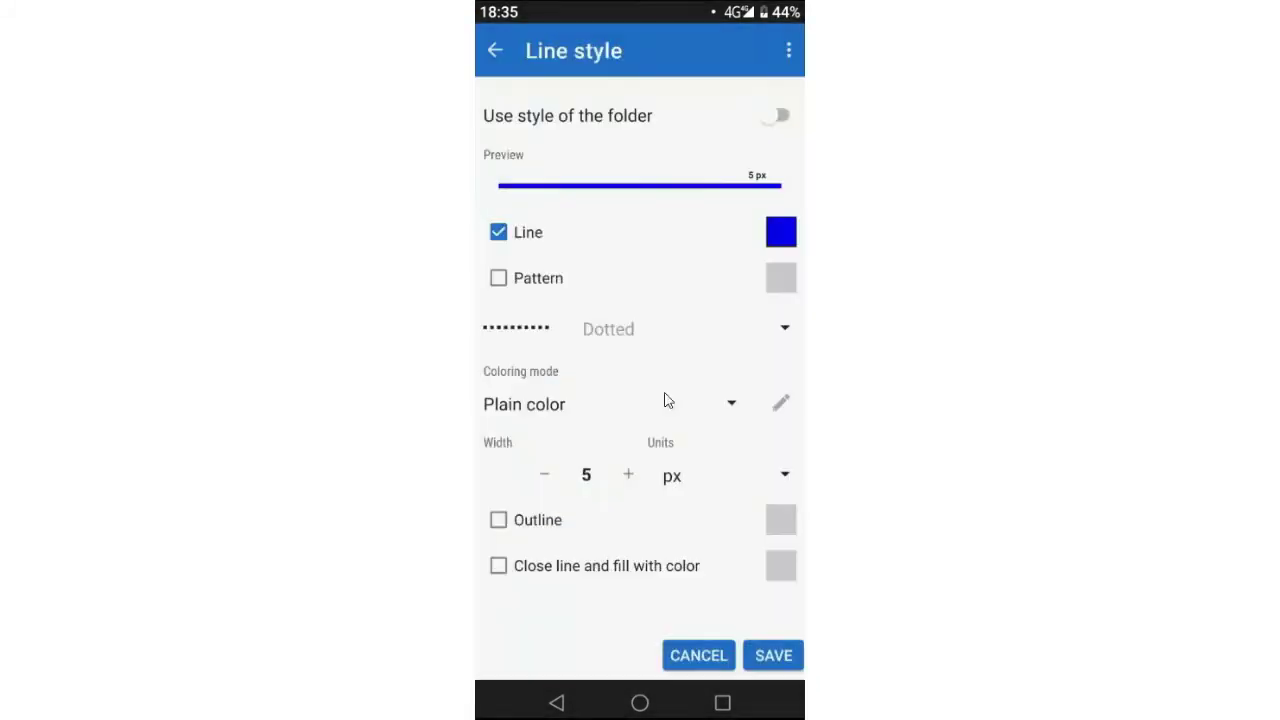
{"action": "left_click", "coordinate": [774, 657]}
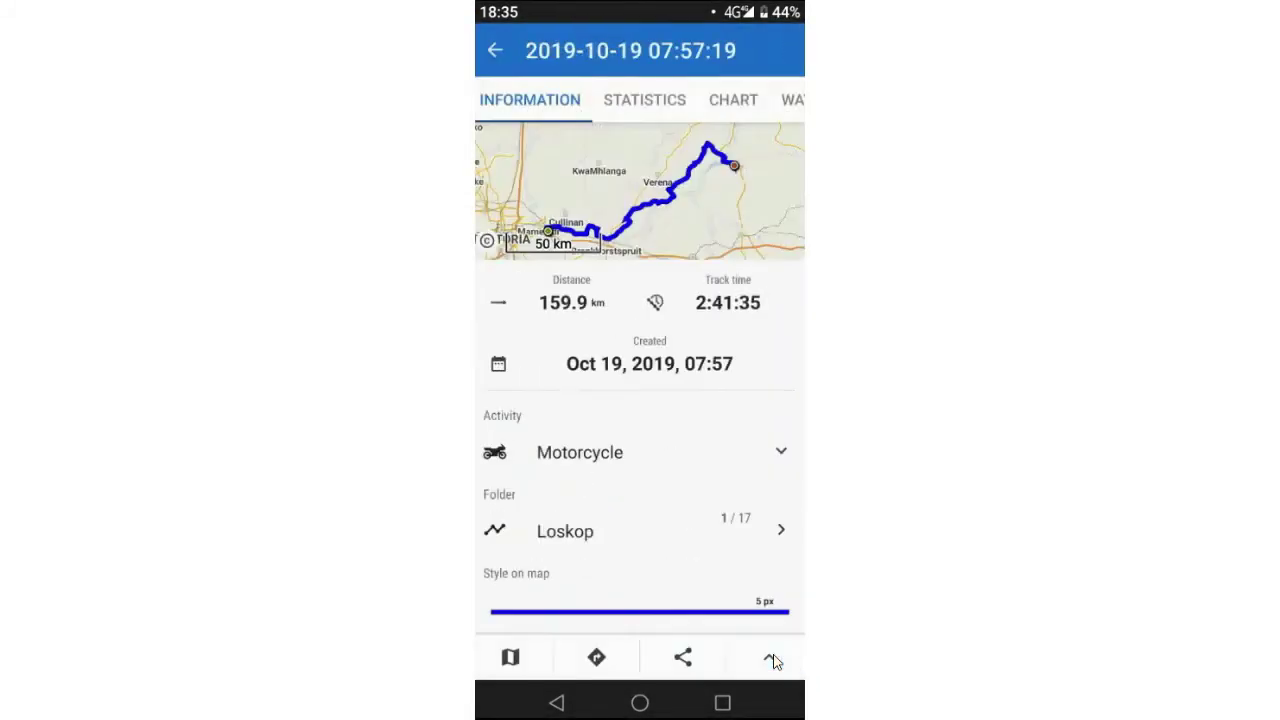
{"action": "left_click", "coordinate": [495, 50]}
Dismiss the menu and track panel, then zoom and pan so Cullinan sits upper middle by the blue track.
{"action": "left_click", "coordinate": [491, 49]}
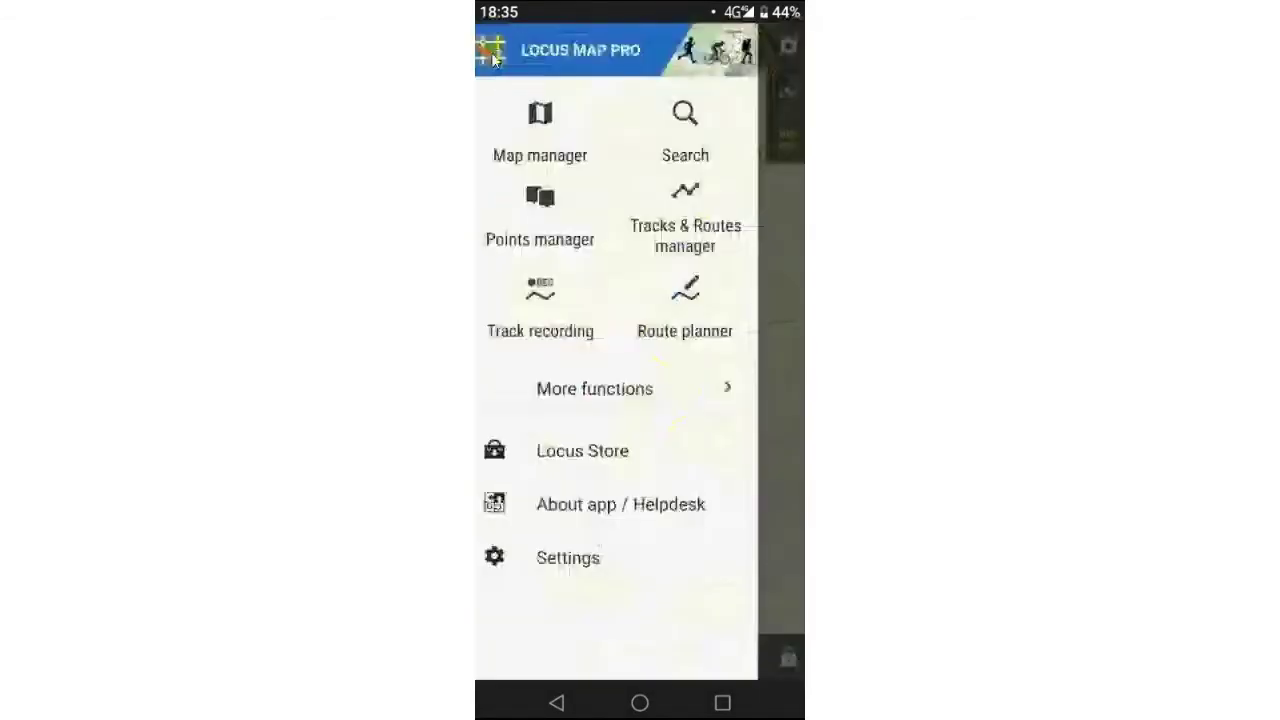
{"action": "left_click", "coordinate": [765, 318]}
{"action": "left_click", "coordinate": [755, 421]}
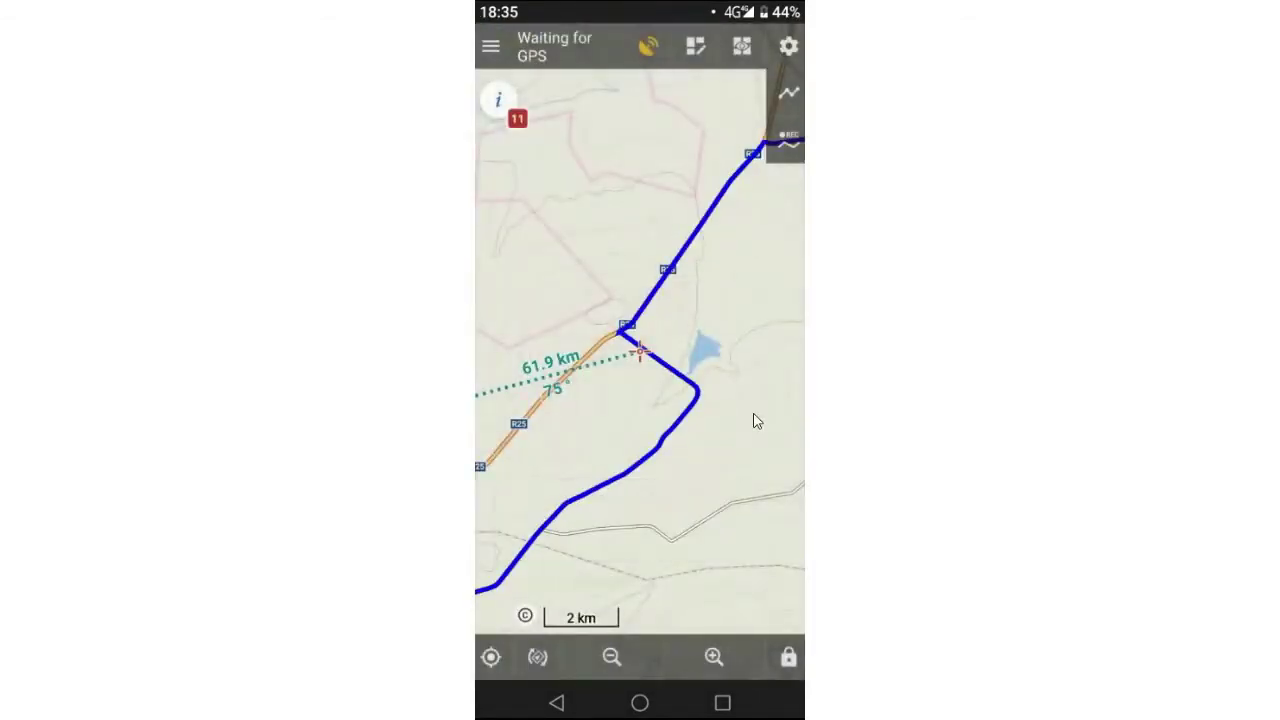
{"action": "left_click", "coordinate": [610, 657]}
{"action": "left_click", "coordinate": [610, 657]}
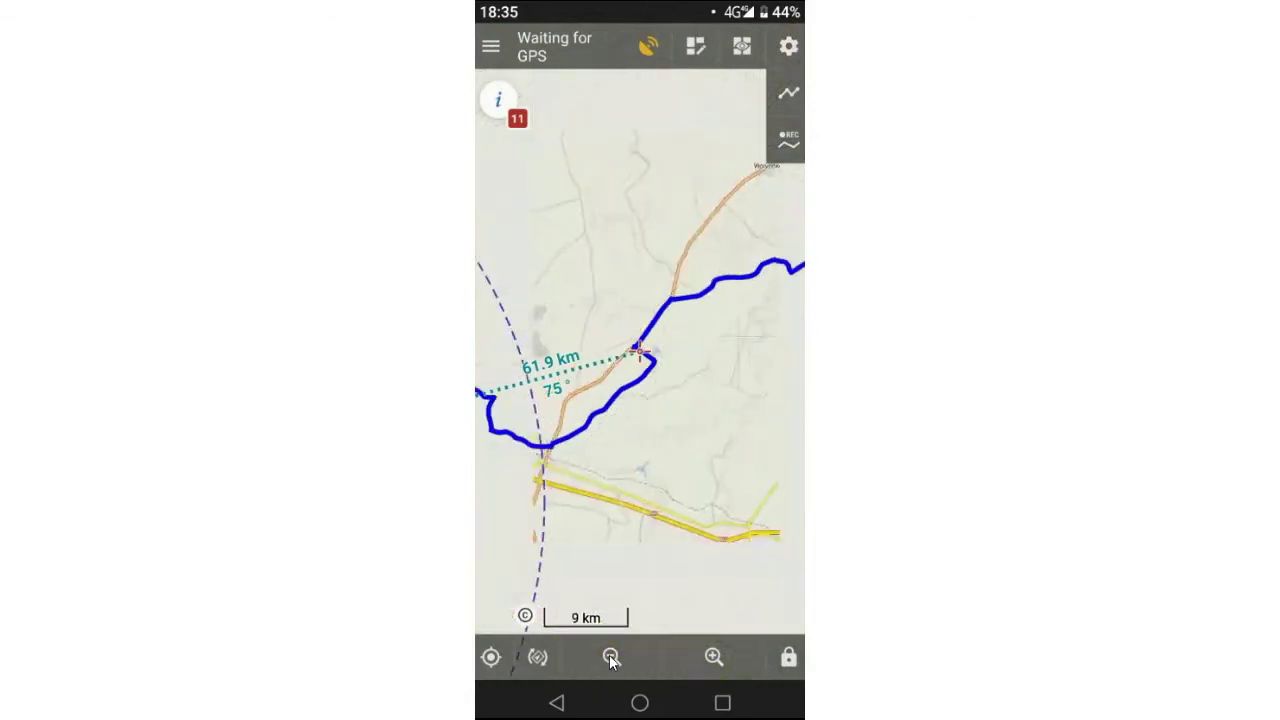
{"action": "left_click", "coordinate": [610, 657]}
{"action": "left_click", "coordinate": [610, 657]}
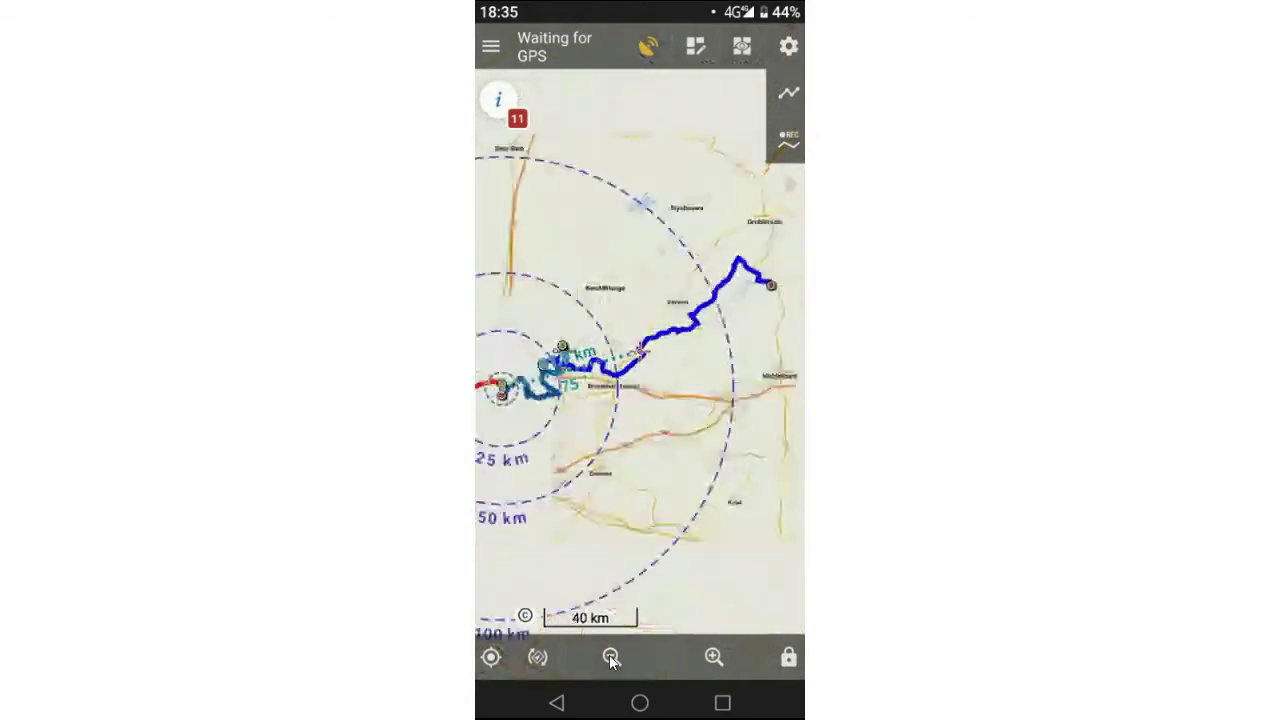
{"action": "left_click_drag", "start_coordinate": [581, 437], "coordinate": [642, 494]}
{"action": "left_click", "coordinate": [713, 656]}
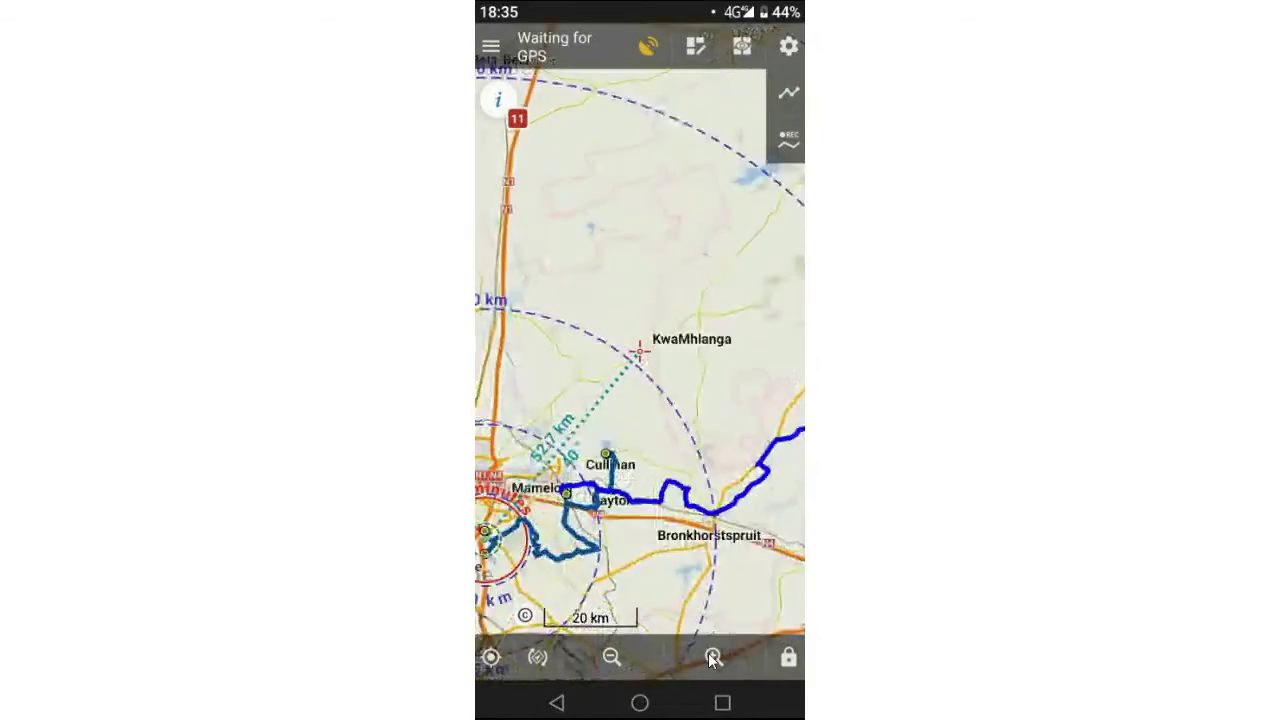
{"action": "left_click", "coordinate": [713, 656]}
{"action": "left_click_drag", "start_coordinate": [656, 580], "coordinate": [698, 311]}
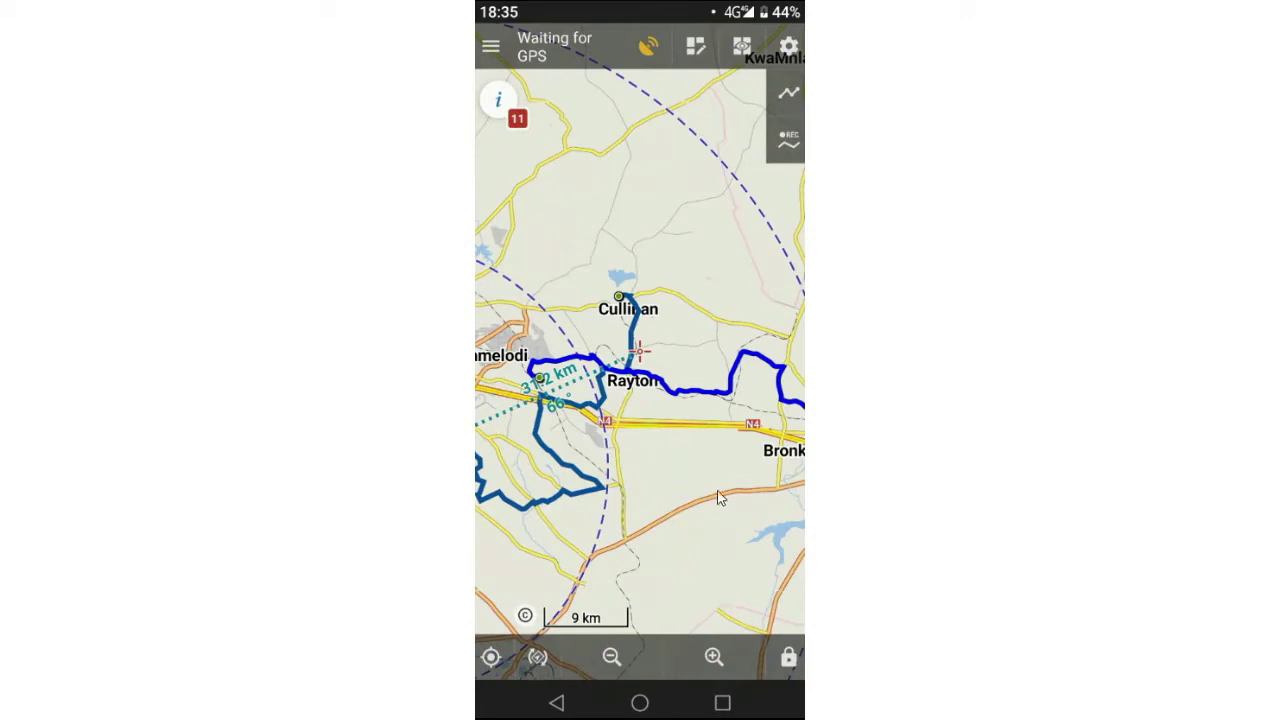
Open the LDBA 2018 folder in the Tracks & Routes manager's Tracks list.
{"action": "left_click", "coordinate": [491, 47]}
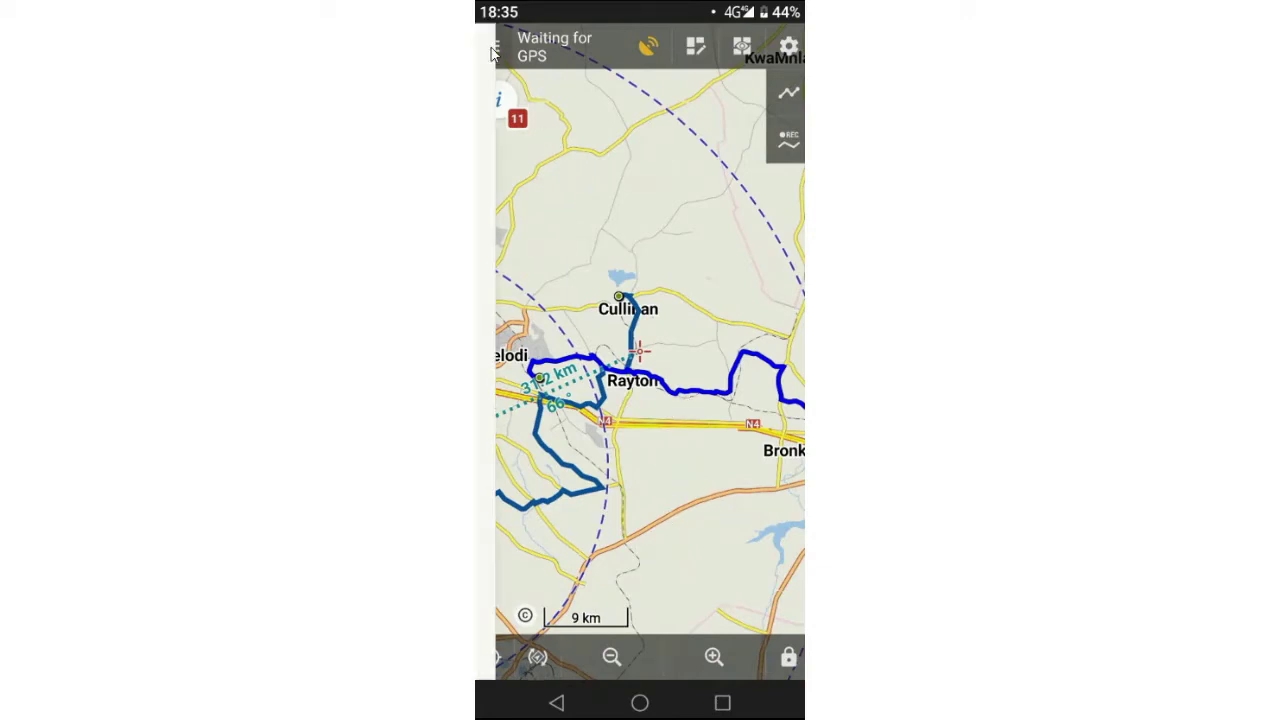
{"action": "left_click", "coordinate": [662, 236]}
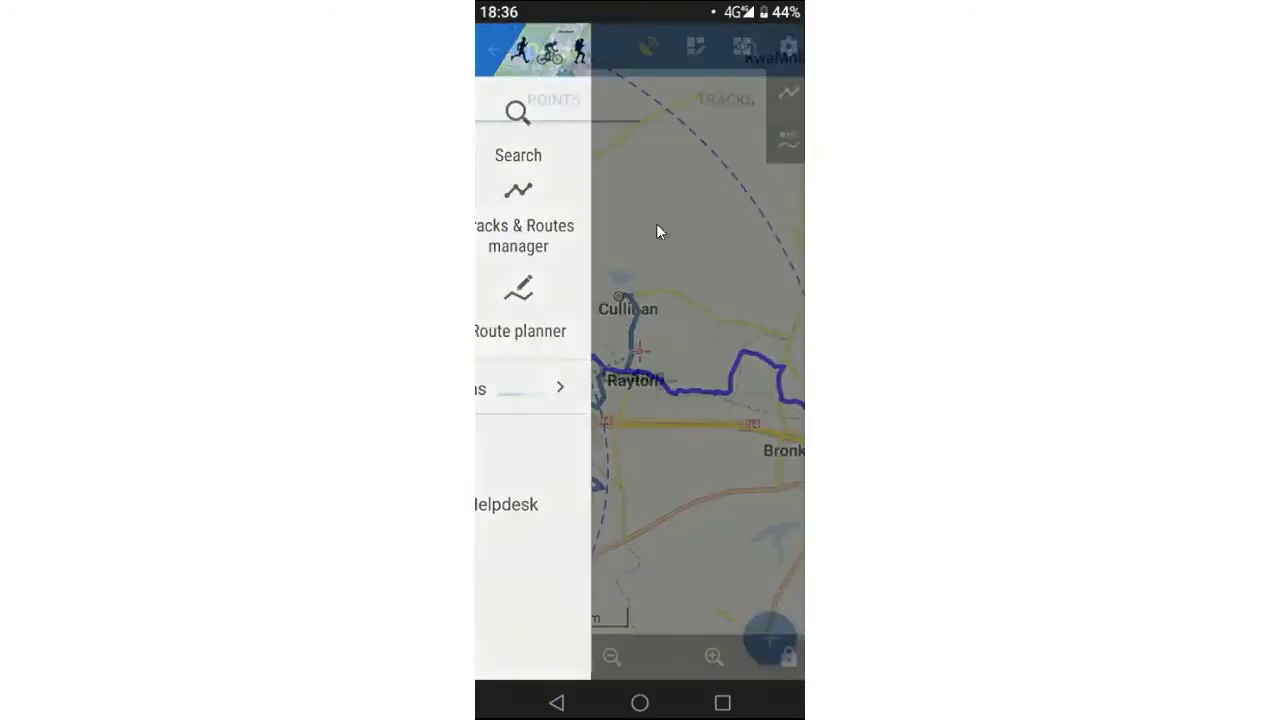
{"action": "left_click", "coordinate": [706, 103]}
{"action": "left_click", "coordinate": [537, 100]}
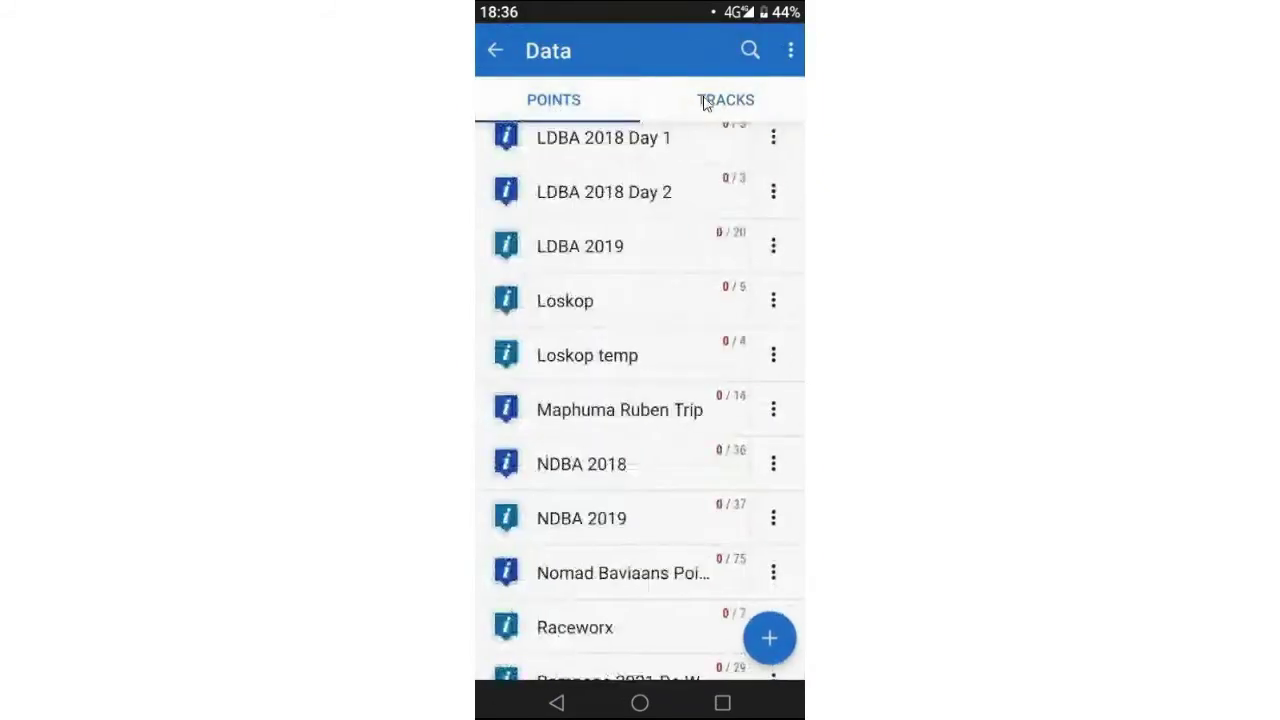
{"action": "left_click", "coordinate": [706, 100]}
{"action": "left_click", "coordinate": [612, 352]}
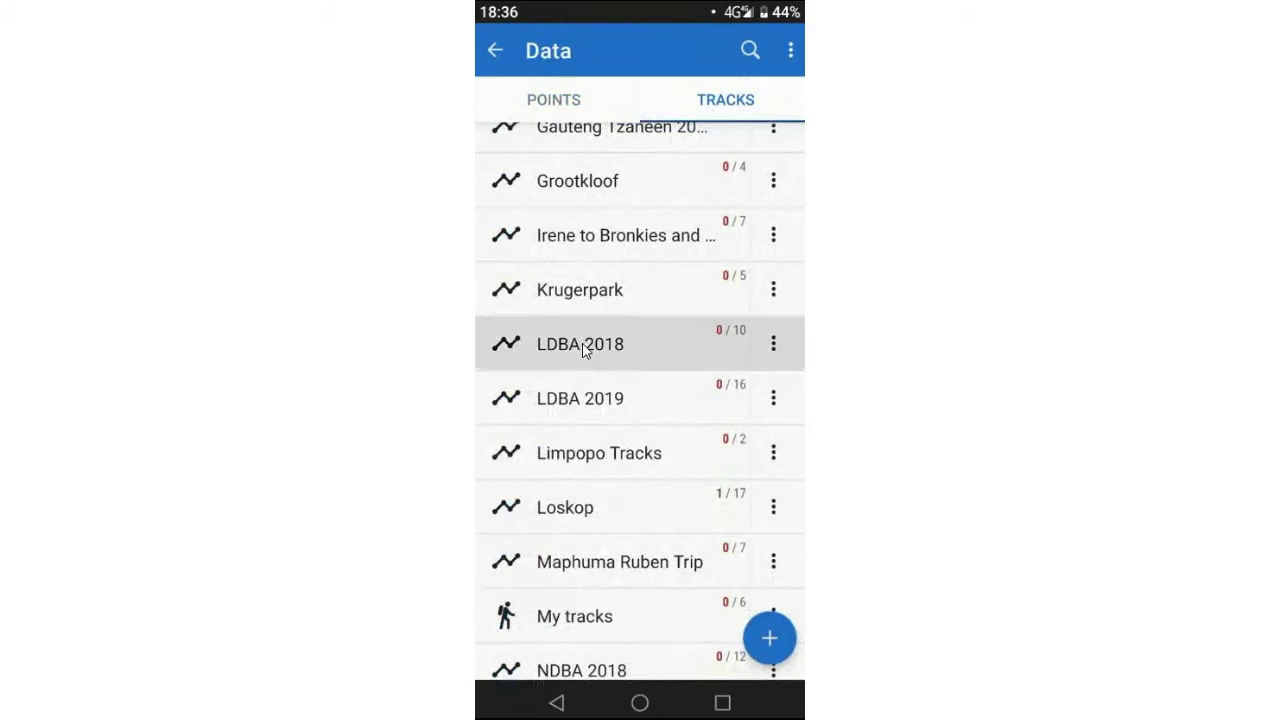
Make RED D1 Part1, BLACK D1 Part2 and RED D1 Part2 visible, then return to the map.
{"action": "left_click", "coordinate": [786, 340]}
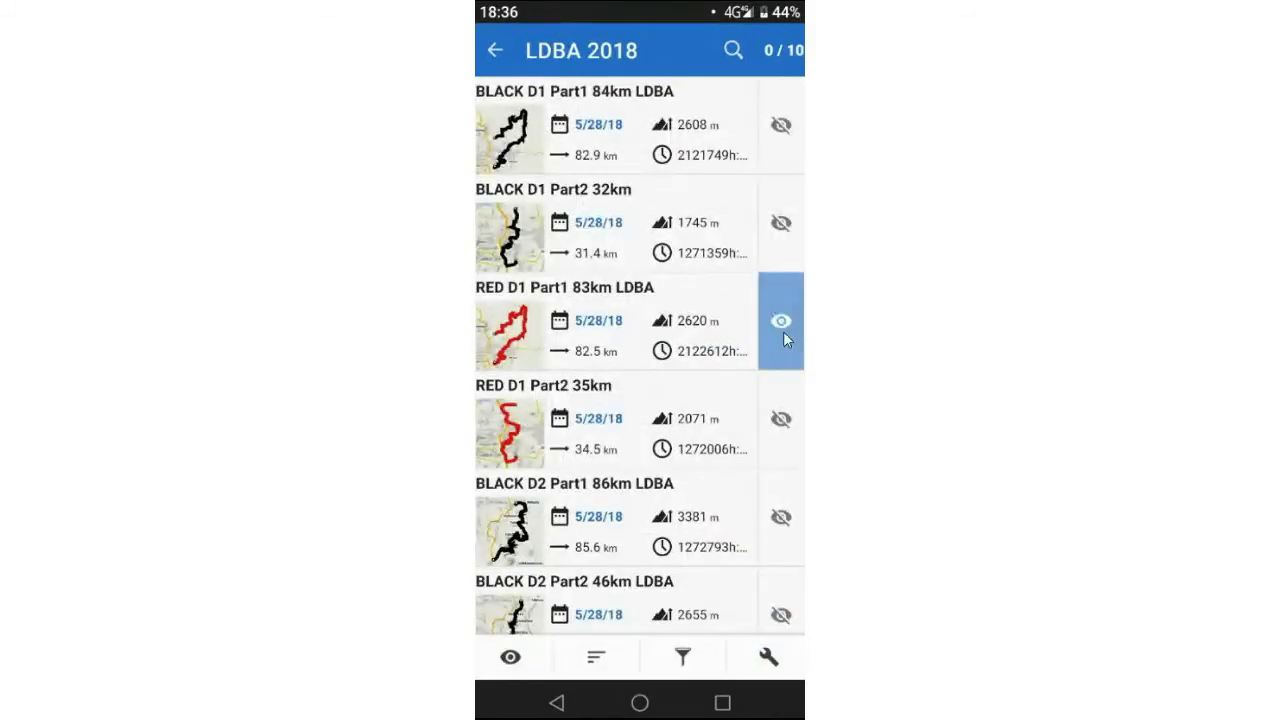
{"action": "left_click", "coordinate": [781, 256]}
{"action": "left_click", "coordinate": [781, 420]}
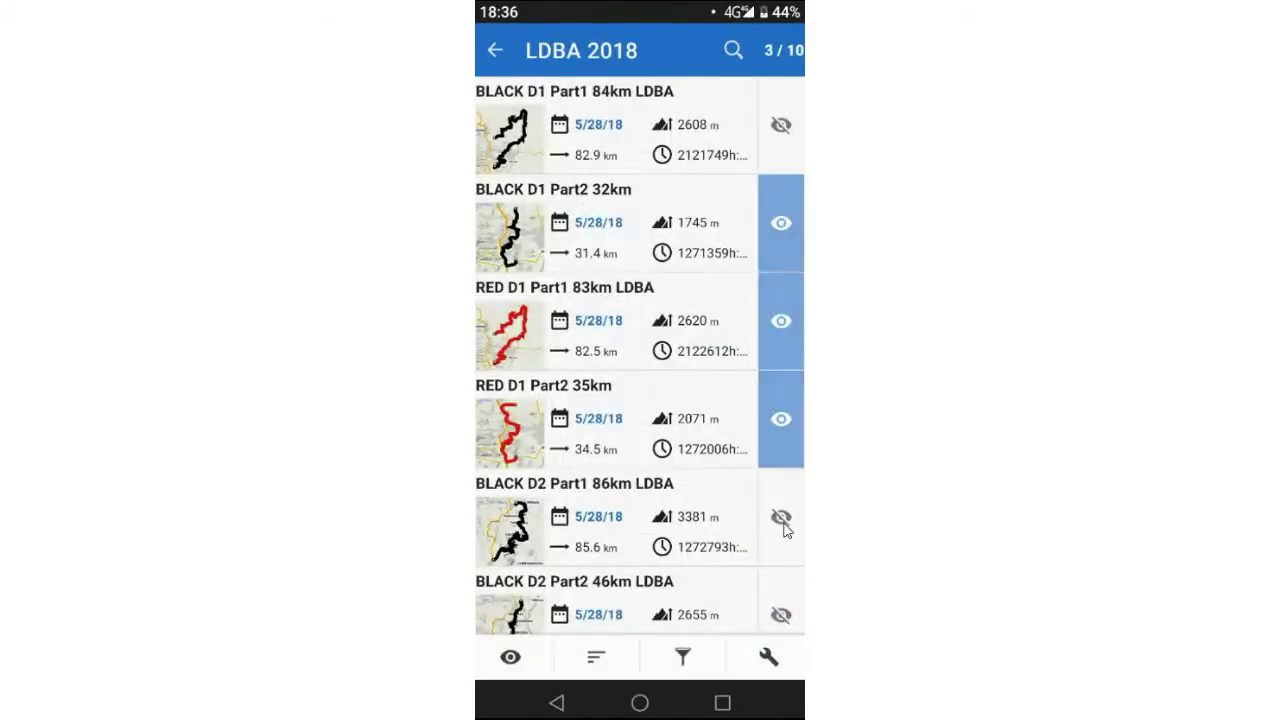
{"action": "left_click", "coordinate": [495, 52]}
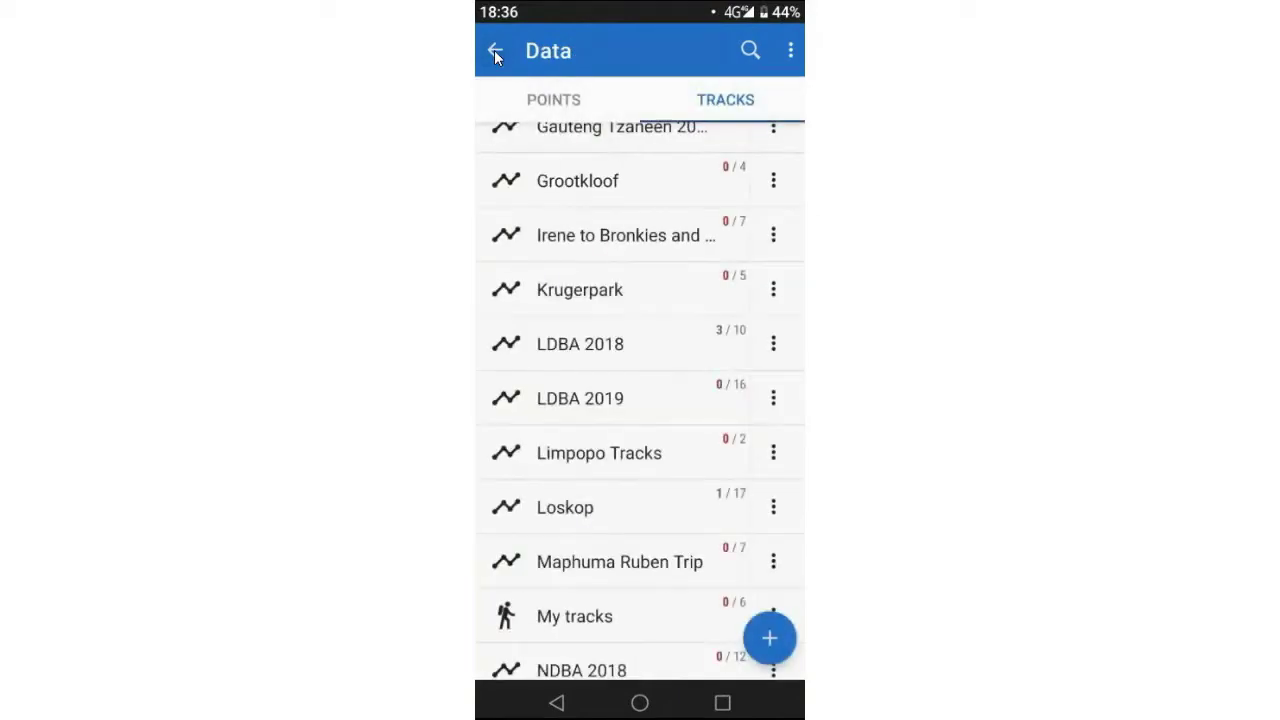
{"action": "left_click", "coordinate": [494, 52]}
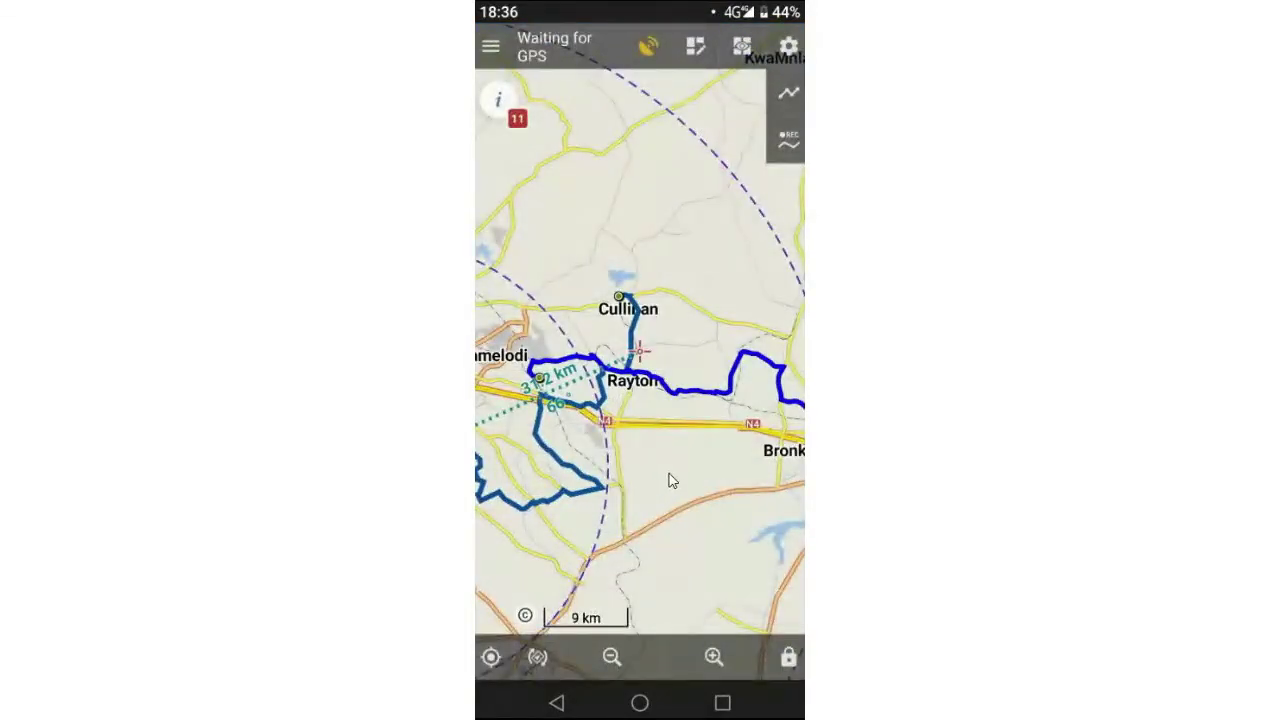
Zoom out and pan east to centre the map on the red LDBA tracks.
{"action": "left_click", "coordinate": [611, 660]}
{"action": "left_click", "coordinate": [611, 660]}
{"action": "left_click", "coordinate": [611, 660]}
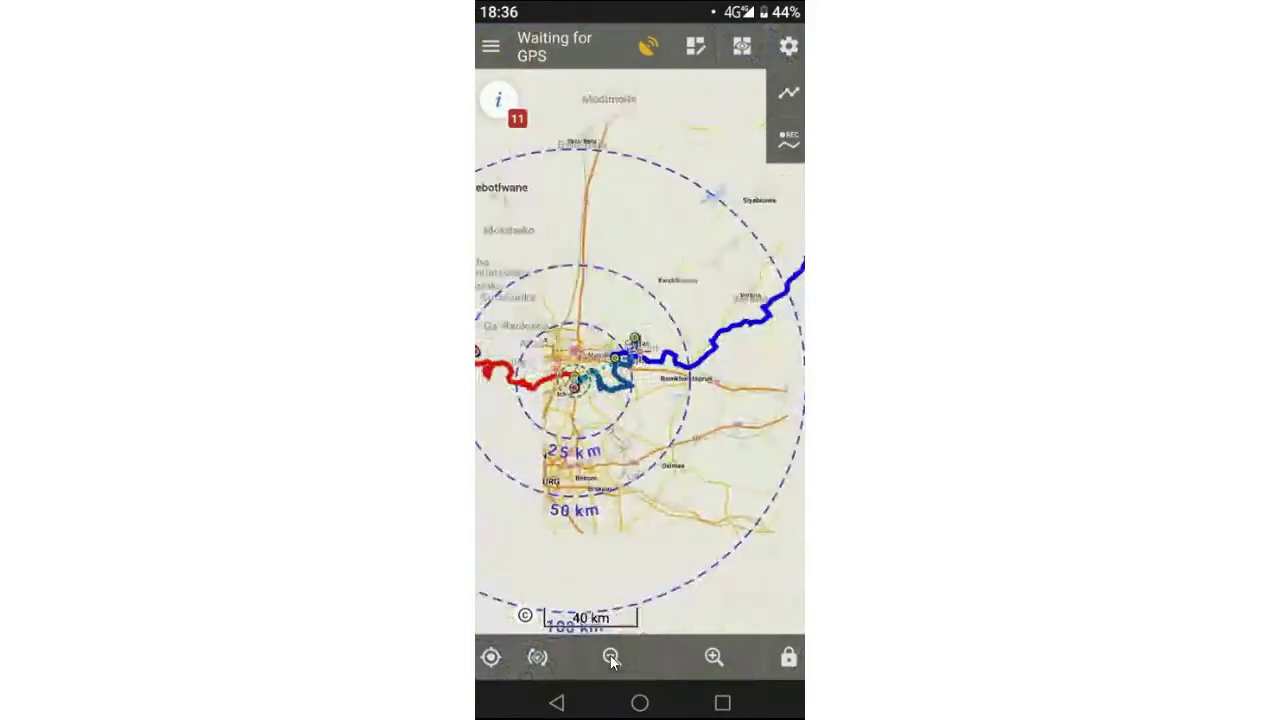
{"action": "left_click", "coordinate": [611, 660]}
{"action": "left_click_drag", "start_coordinate": [700, 514], "coordinate": [618, 576]}
{"action": "left_click", "coordinate": [718, 657]}
{"action": "left_click", "coordinate": [718, 657]}
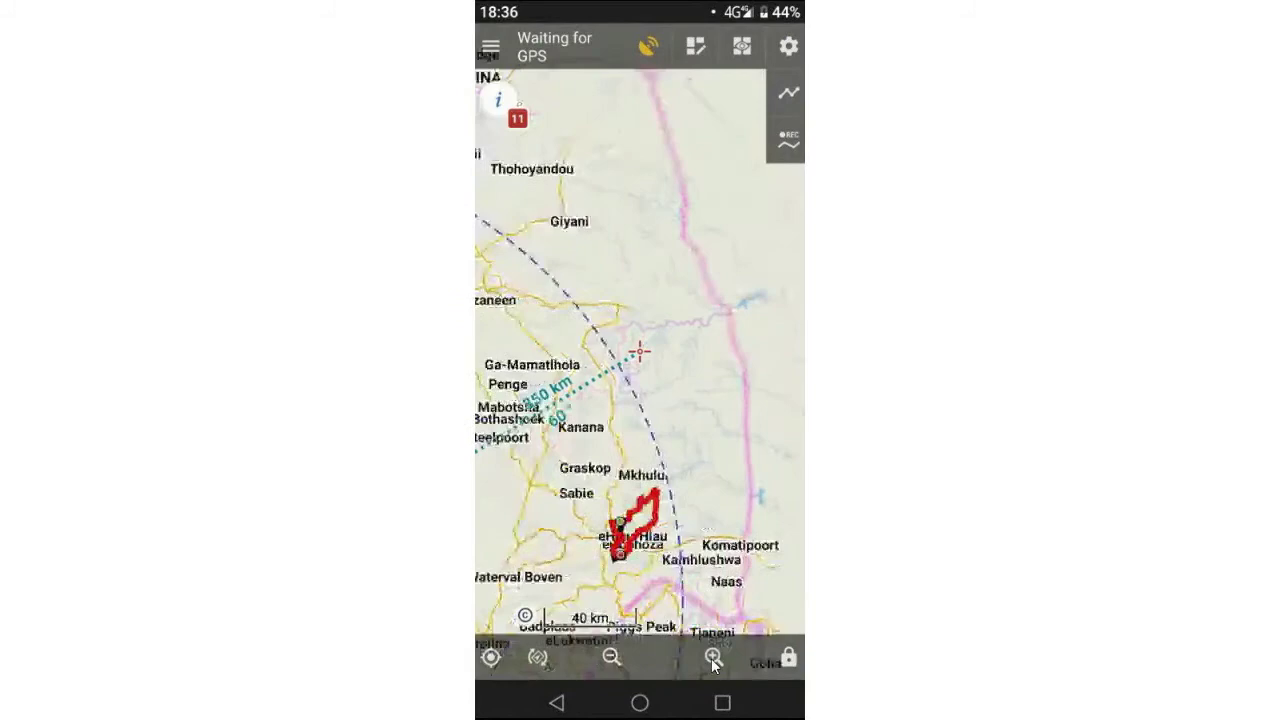
{"action": "left_click_drag", "start_coordinate": [703, 566], "coordinate": [717, 366]}
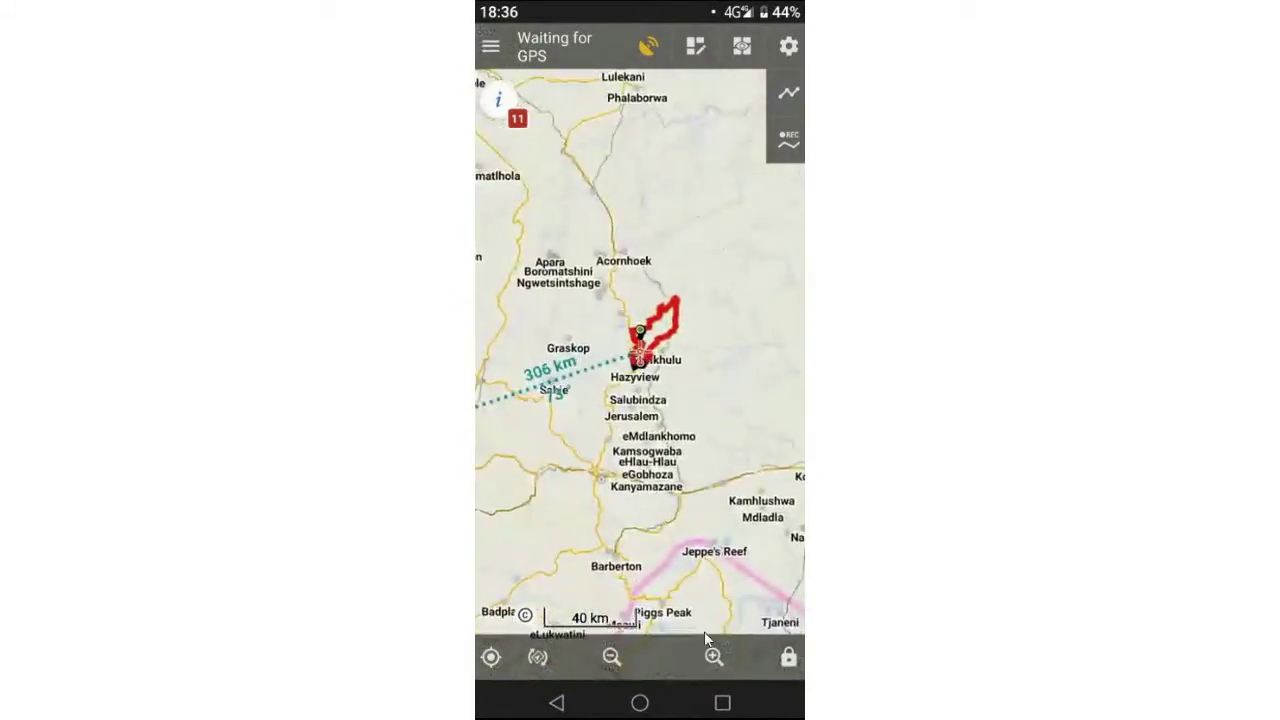
Zoom in near Hazyview and select RED D1 Part1 to show its 61.8 km info panel.
{"action": "left_click", "coordinate": [713, 657]}
{"action": "left_click", "coordinate": [713, 657]}
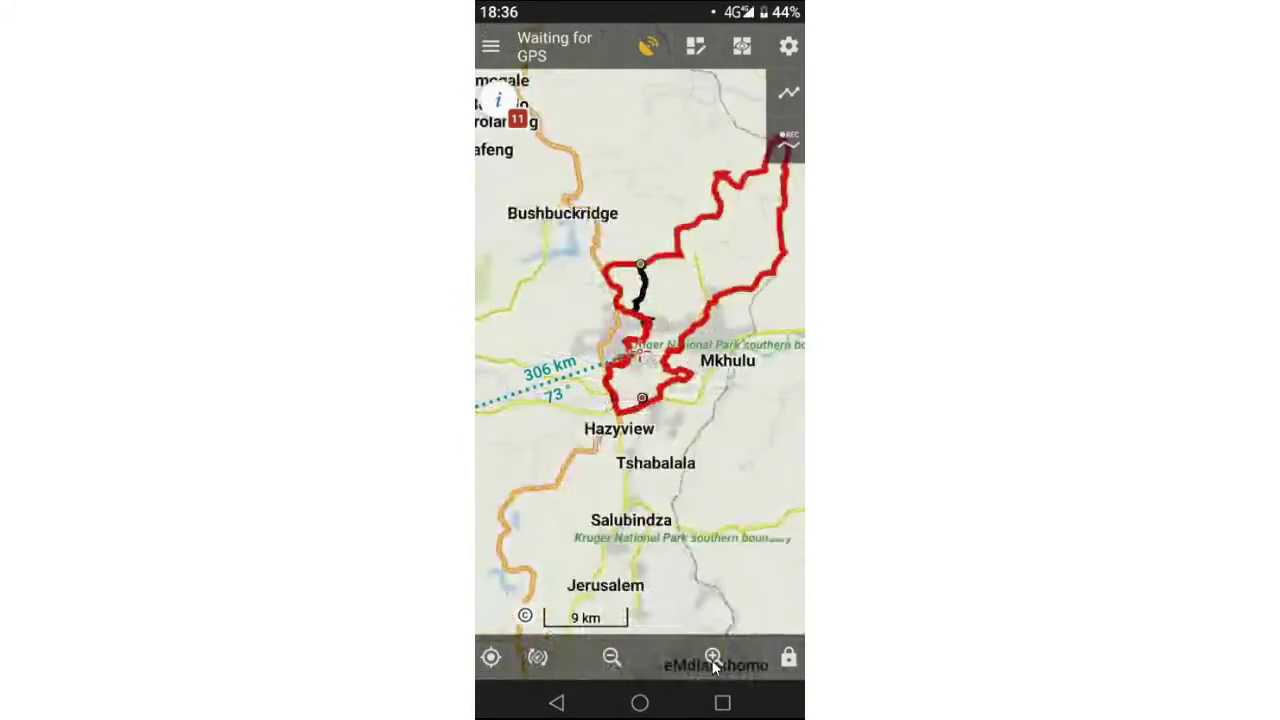
{"action": "left_click", "coordinate": [611, 657]}
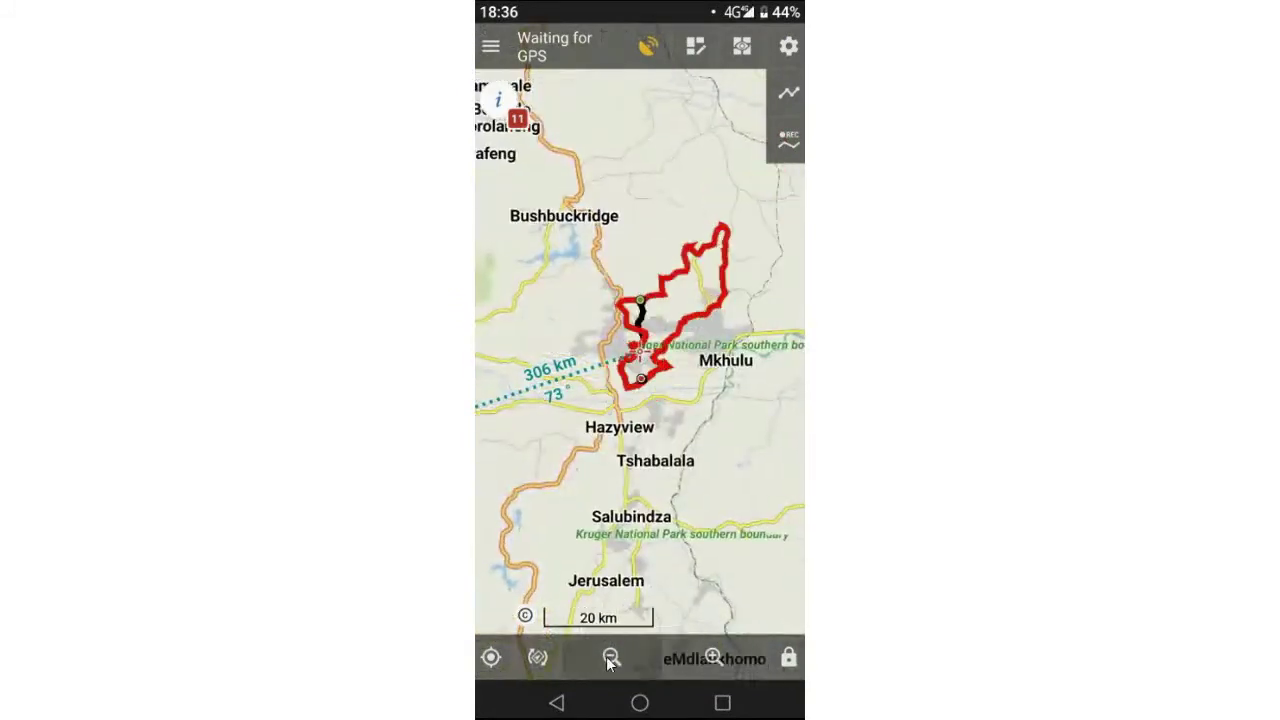
{"action": "left_click", "coordinate": [713, 657]}
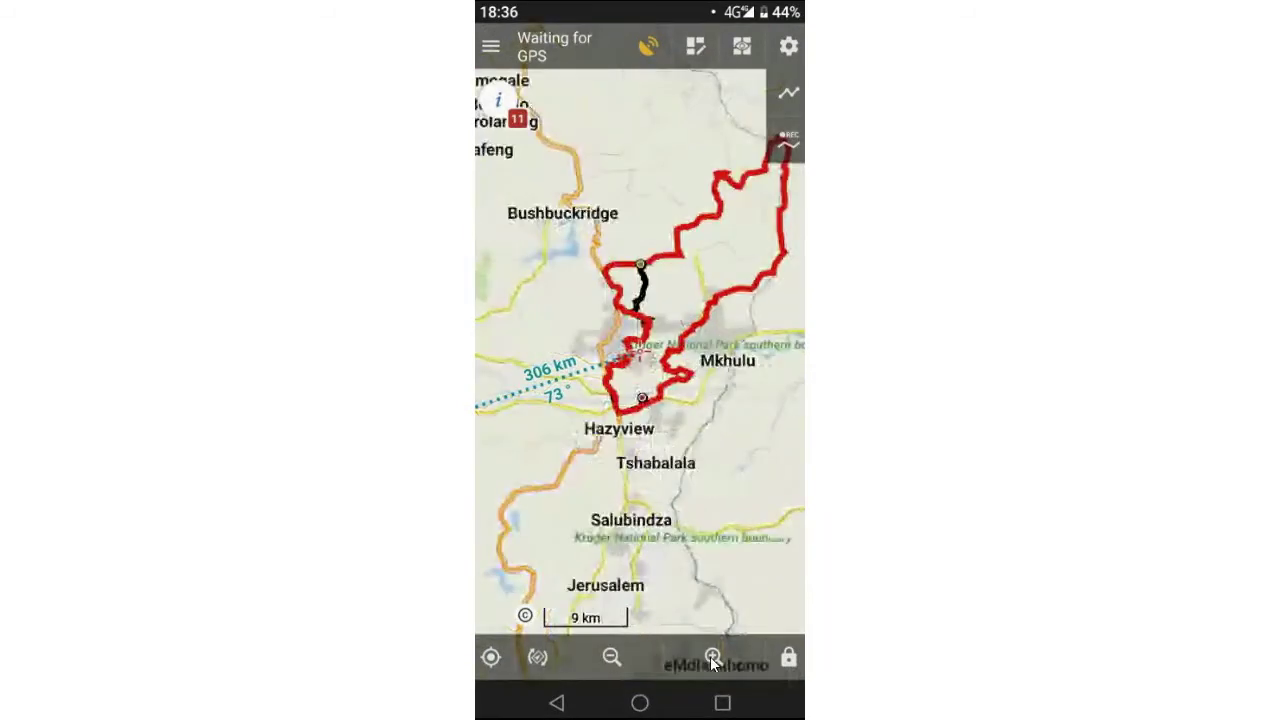
{"action": "left_click", "coordinate": [698, 330]}
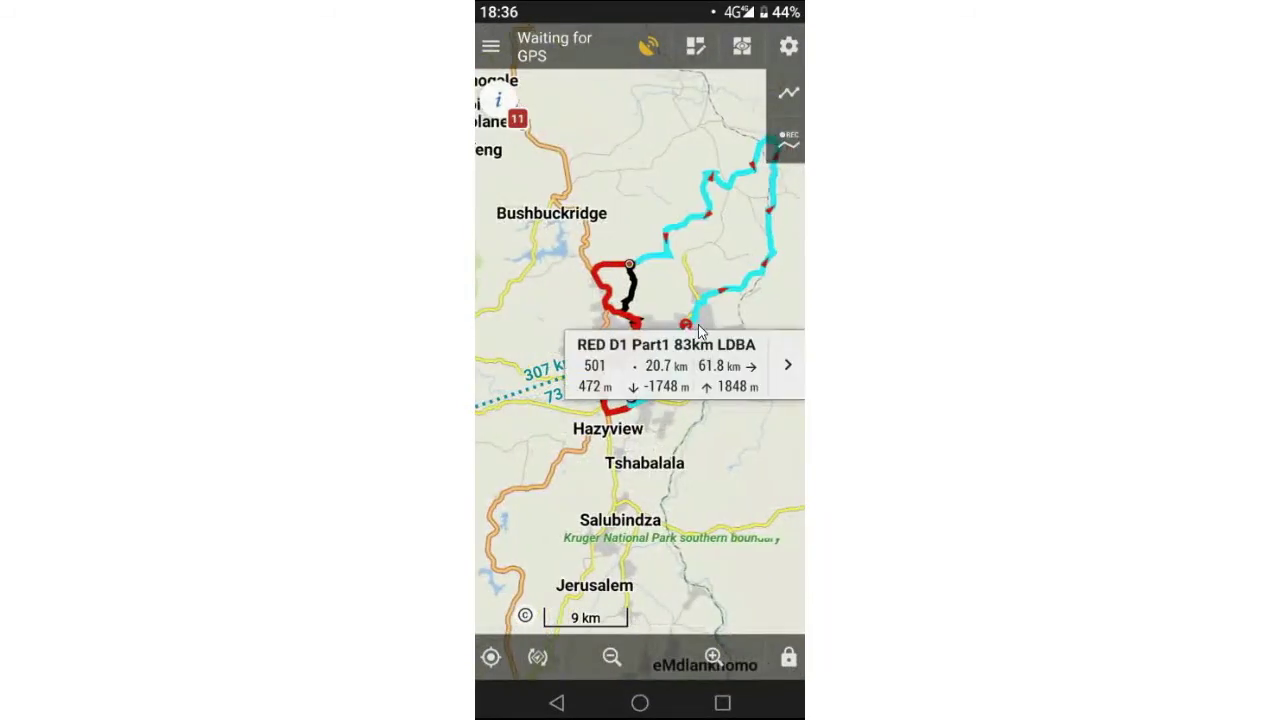
Hide the RED D1 Part1, BLACK D1 Part2 and RED D1 Part2 tracks, then open the data manager.
{"action": "left_click", "coordinate": [789, 367]}
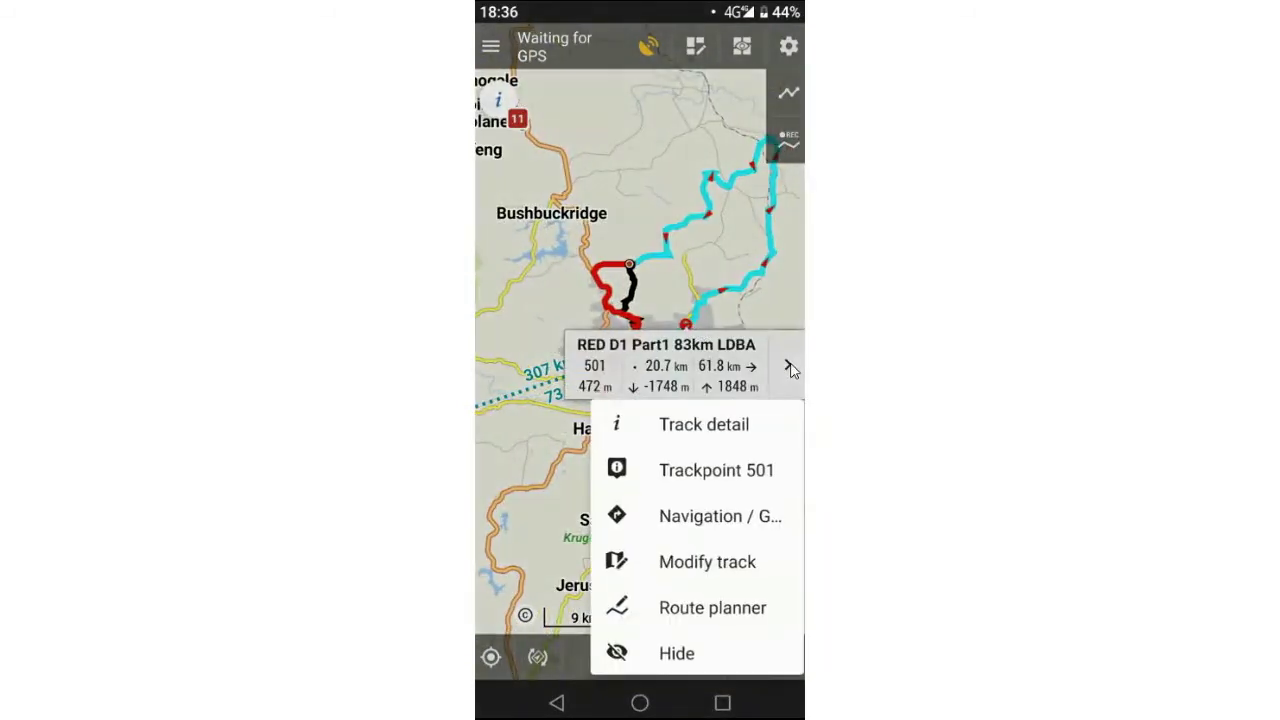
{"action": "left_click", "coordinate": [679, 654]}
{"action": "left_click", "coordinate": [632, 293]}
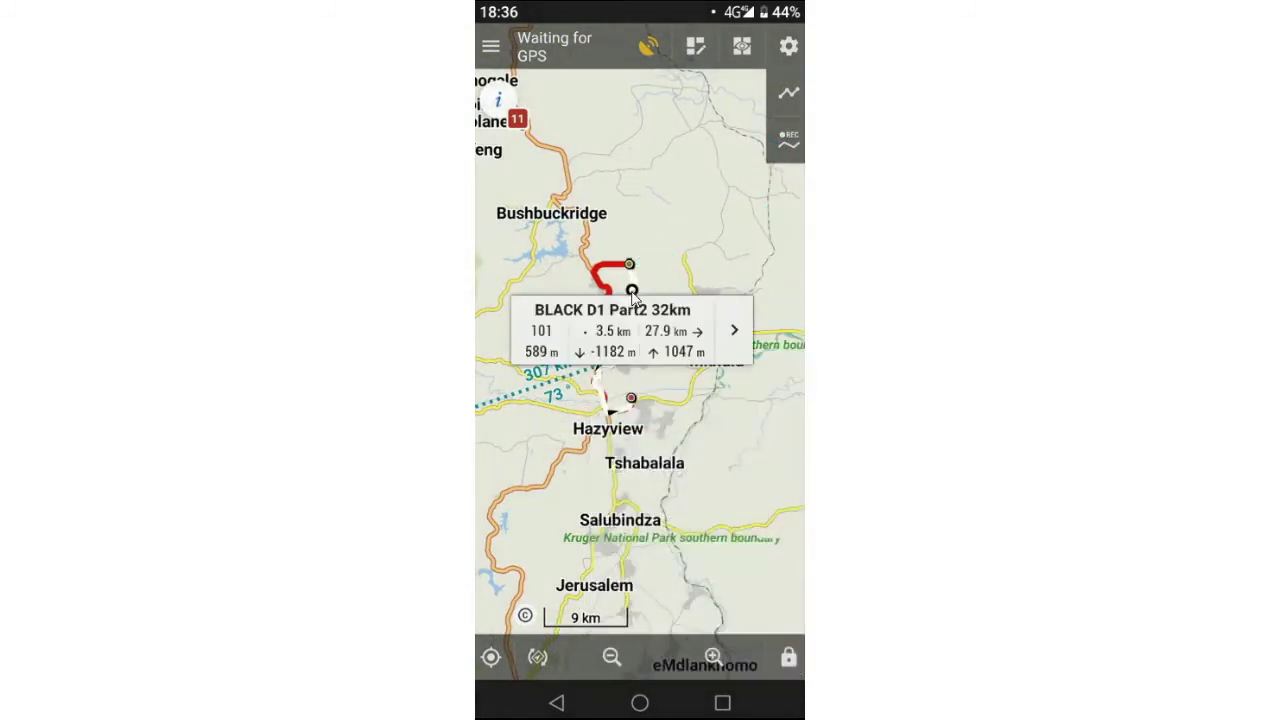
{"action": "left_click", "coordinate": [734, 330]}
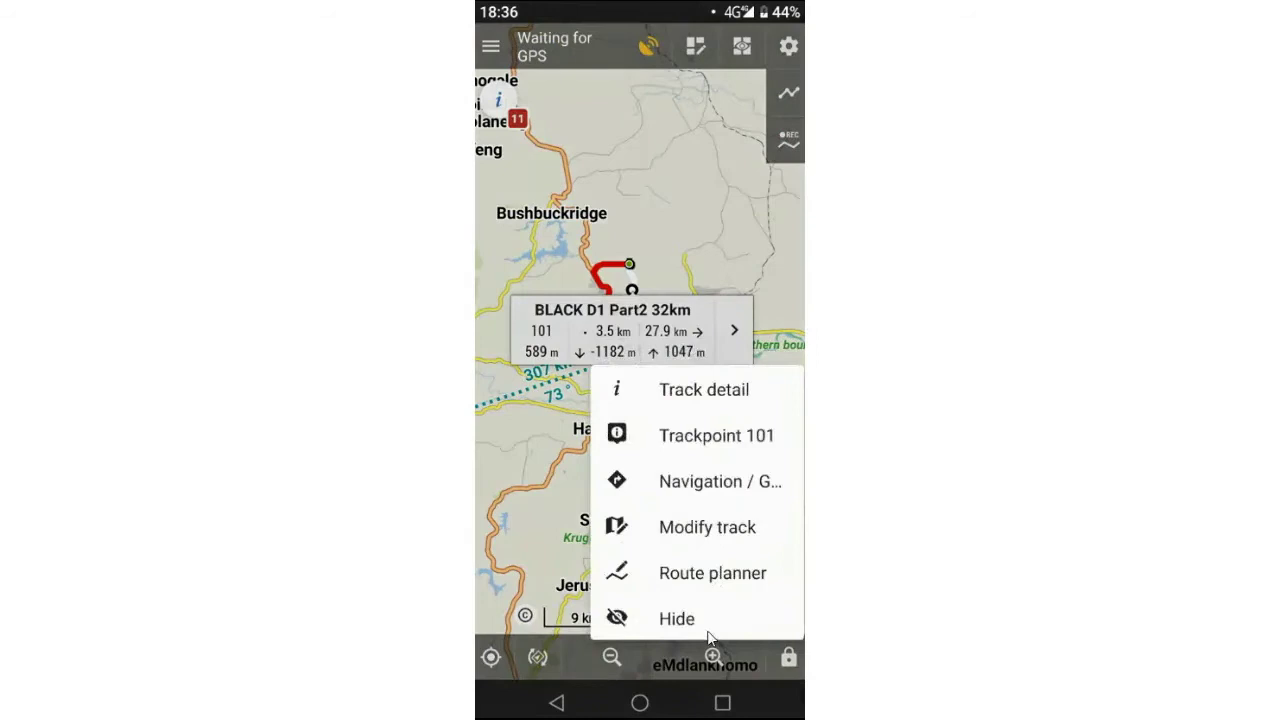
{"action": "left_click", "coordinate": [684, 619]}
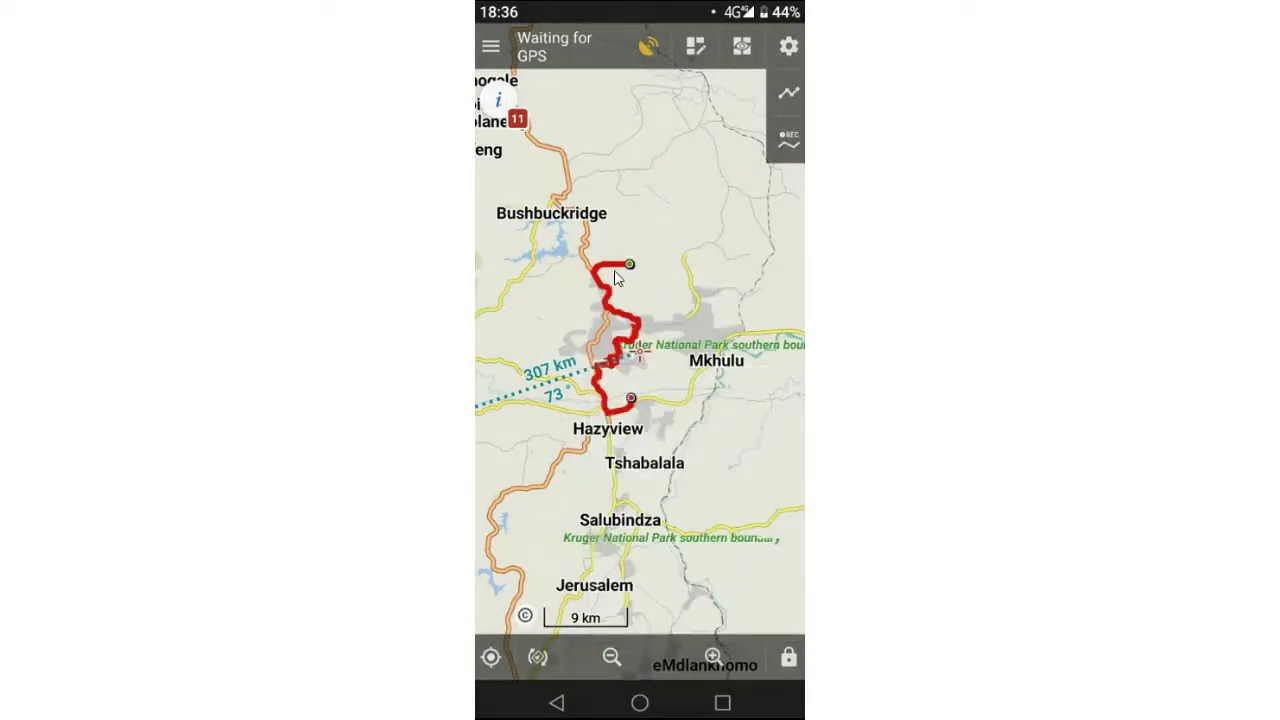
{"action": "left_click", "coordinate": [617, 279]}
{"action": "left_click", "coordinate": [714, 308]}
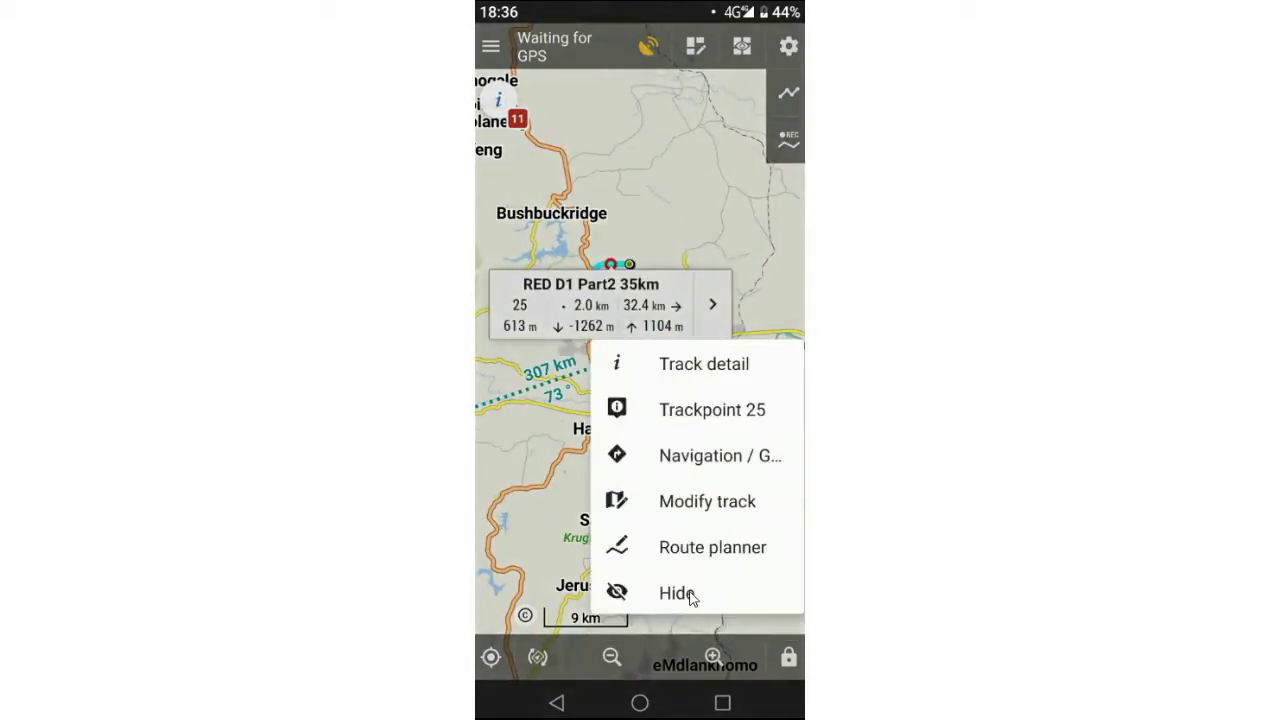
{"action": "left_click", "coordinate": [690, 595]}
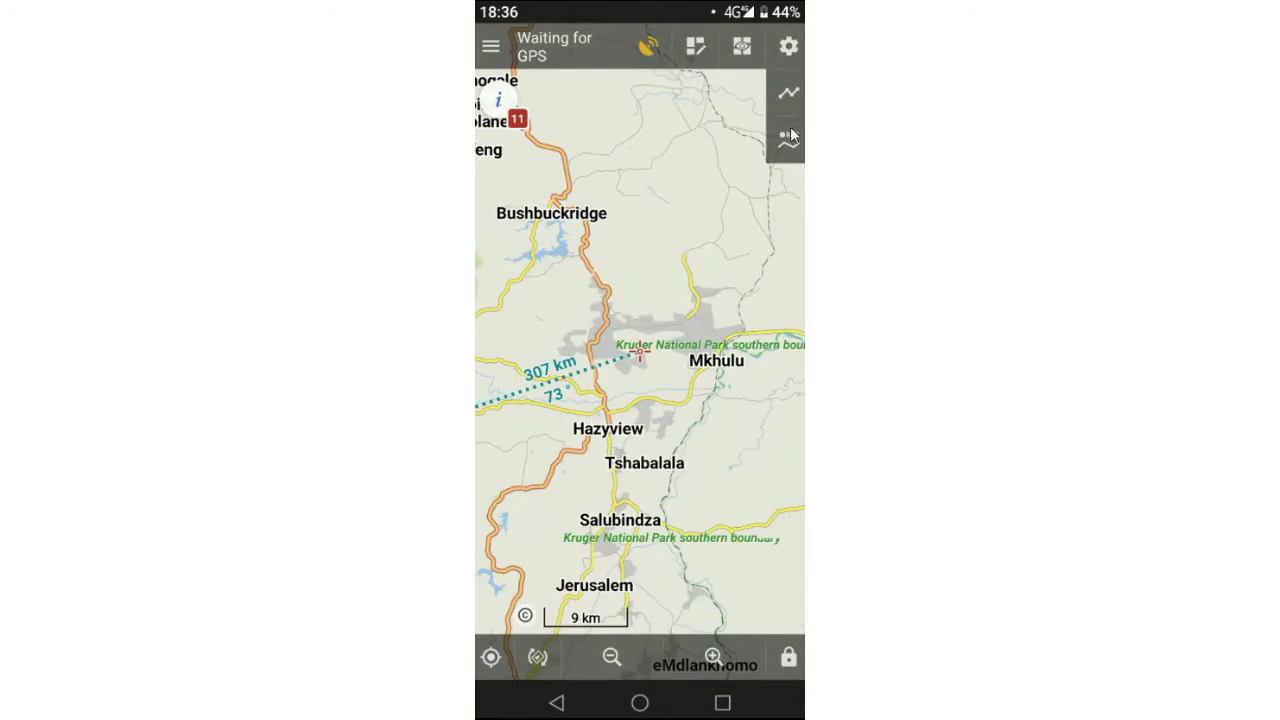
{"action": "left_click", "coordinate": [790, 95]}
Switch to the Tracks tab, scroll down and open the WDBA 2020 folder.
{"action": "left_click", "coordinate": [718, 102]}
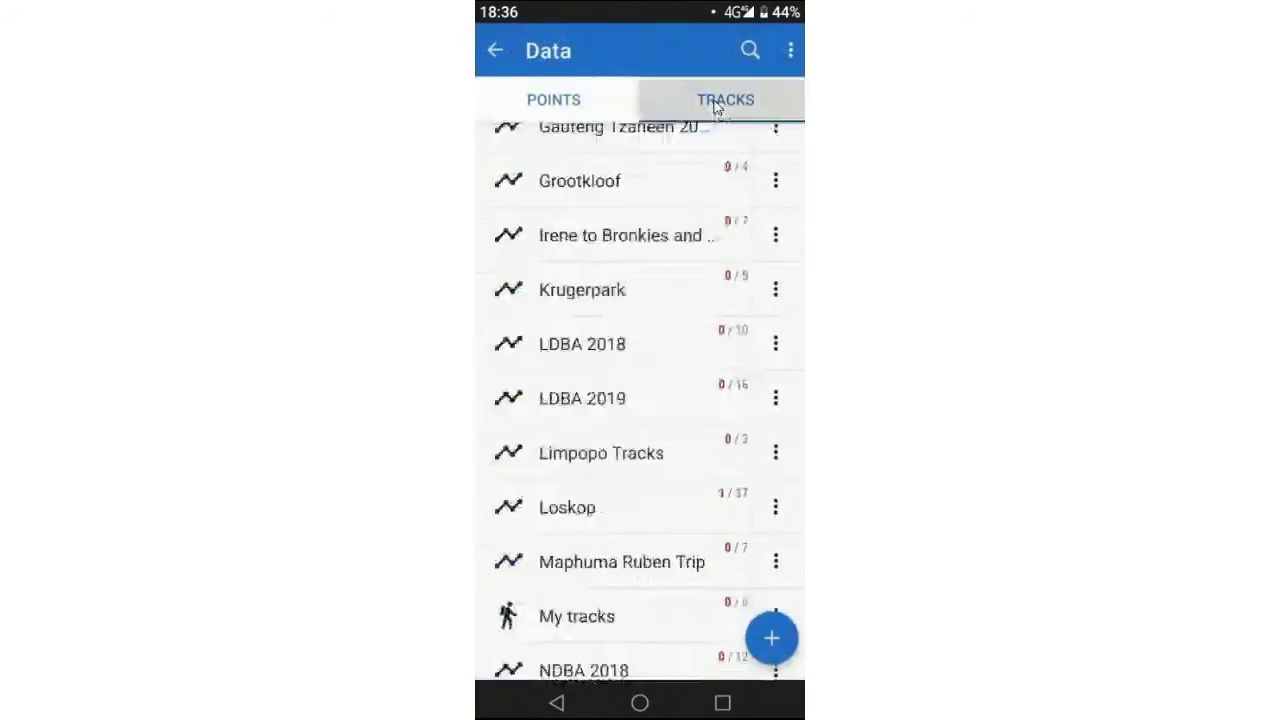
{"action": "scroll", "coordinate": [720, 374], "scroll_direction": "down", "scroll_amount": 3}
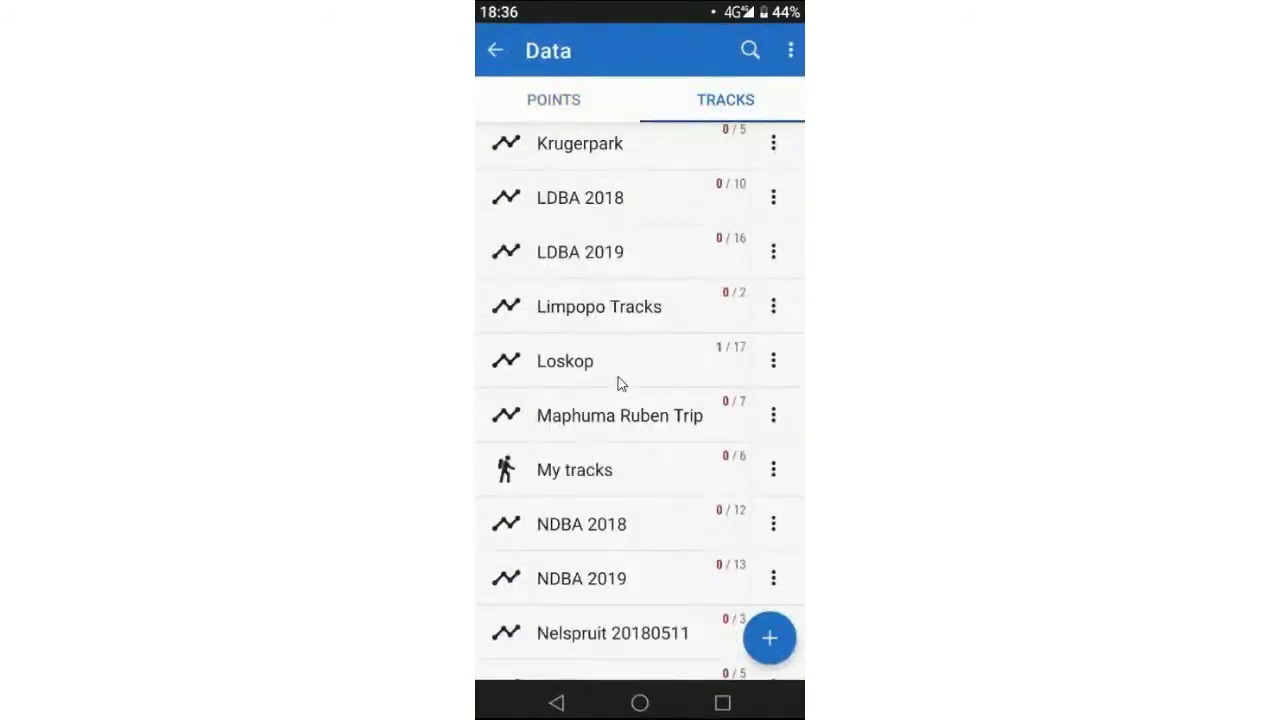
{"action": "scroll", "coordinate": [733, 424], "scroll_direction": "down", "scroll_amount": 12}
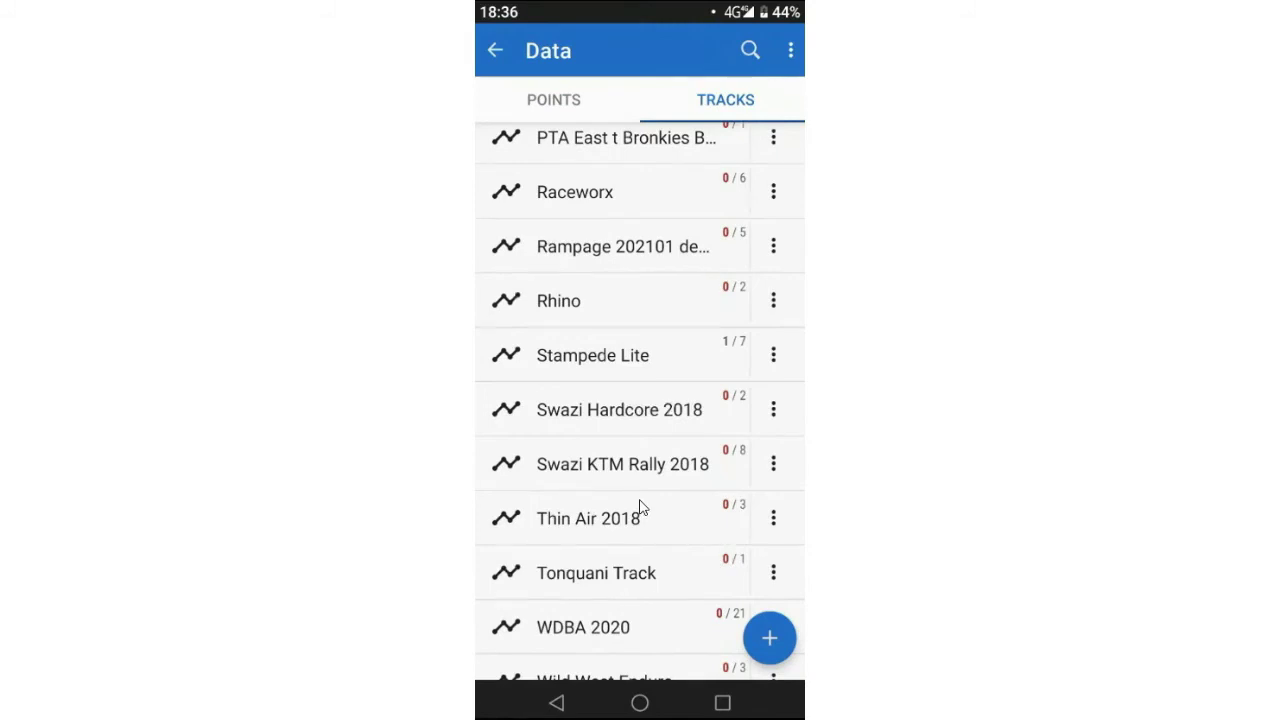
{"action": "scroll", "coordinate": [640, 508], "scroll_direction": "down", "scroll_amount": 1}
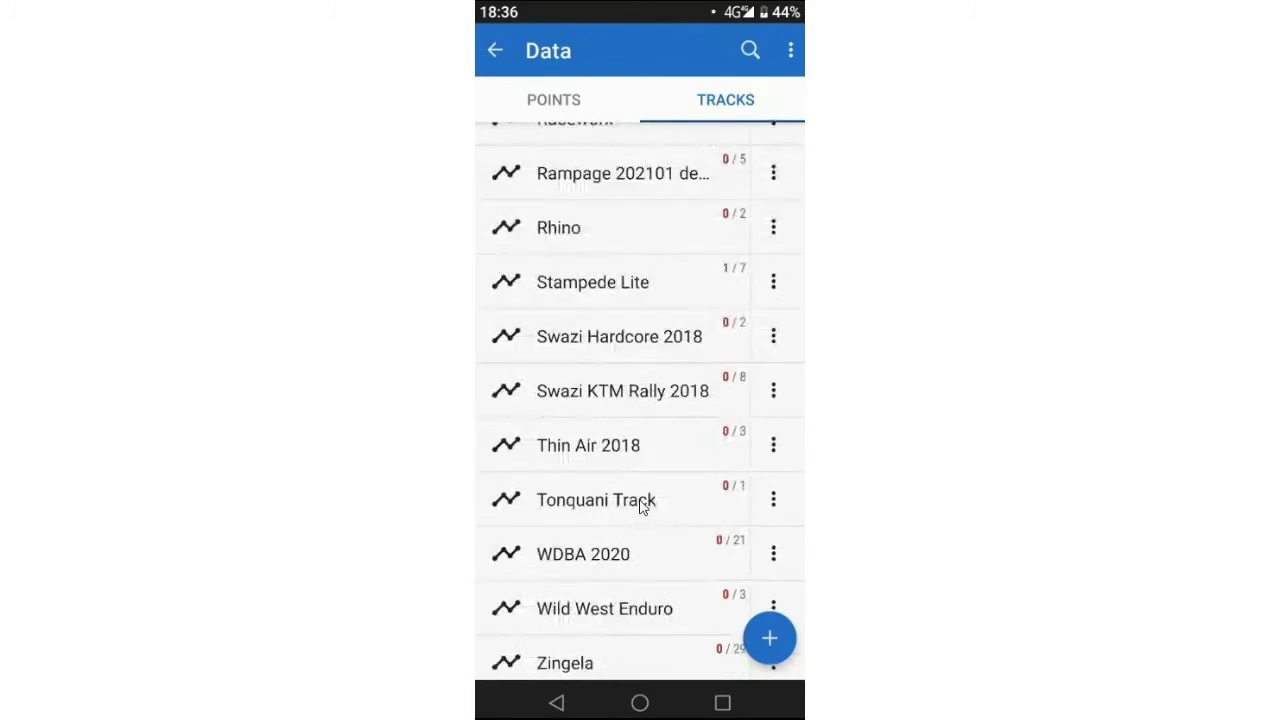
{"action": "left_click", "coordinate": [608, 562]}
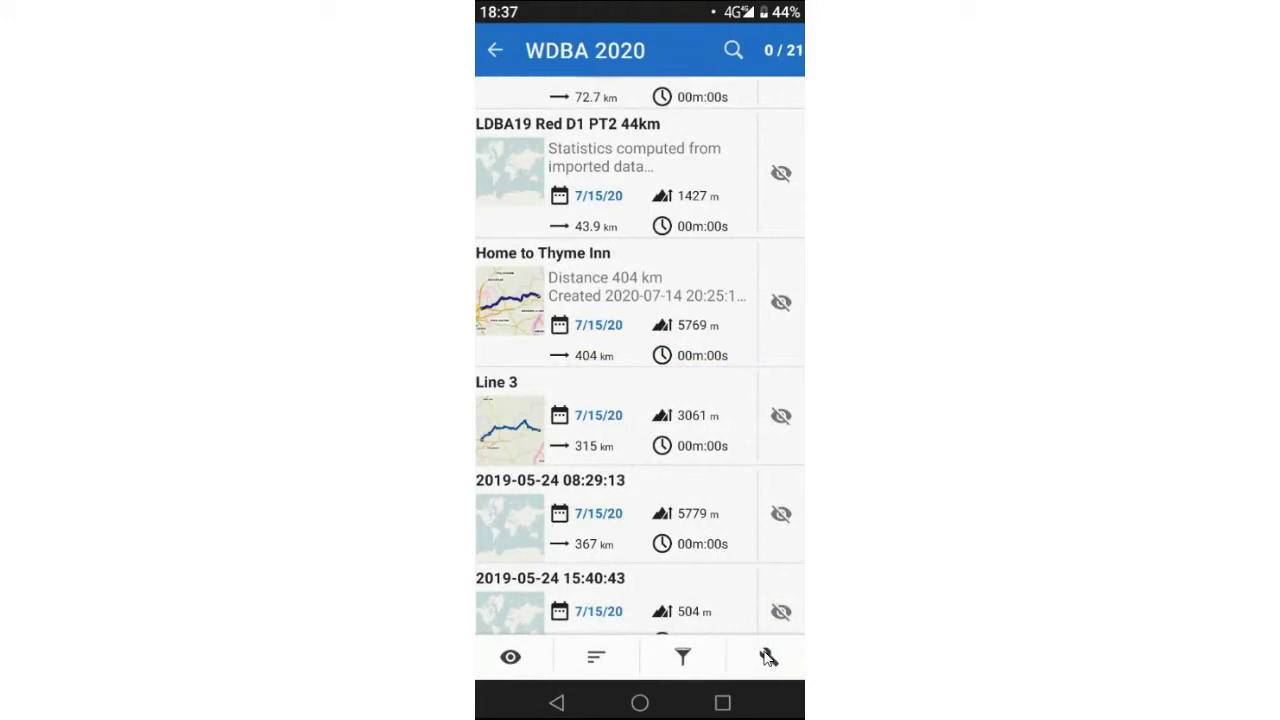
Display all 21 WDBA 2020 tracks and return to the map.
{"action": "left_click", "coordinate": [510, 658]}
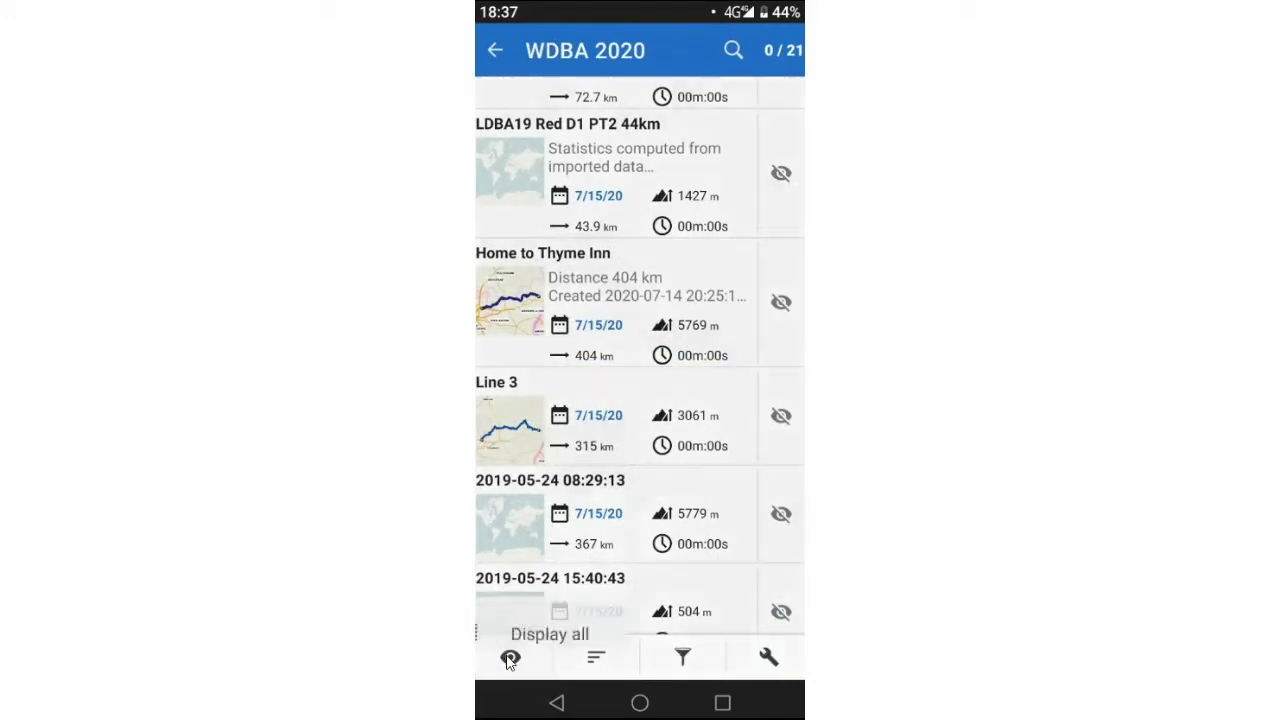
{"action": "left_click", "coordinate": [556, 568]}
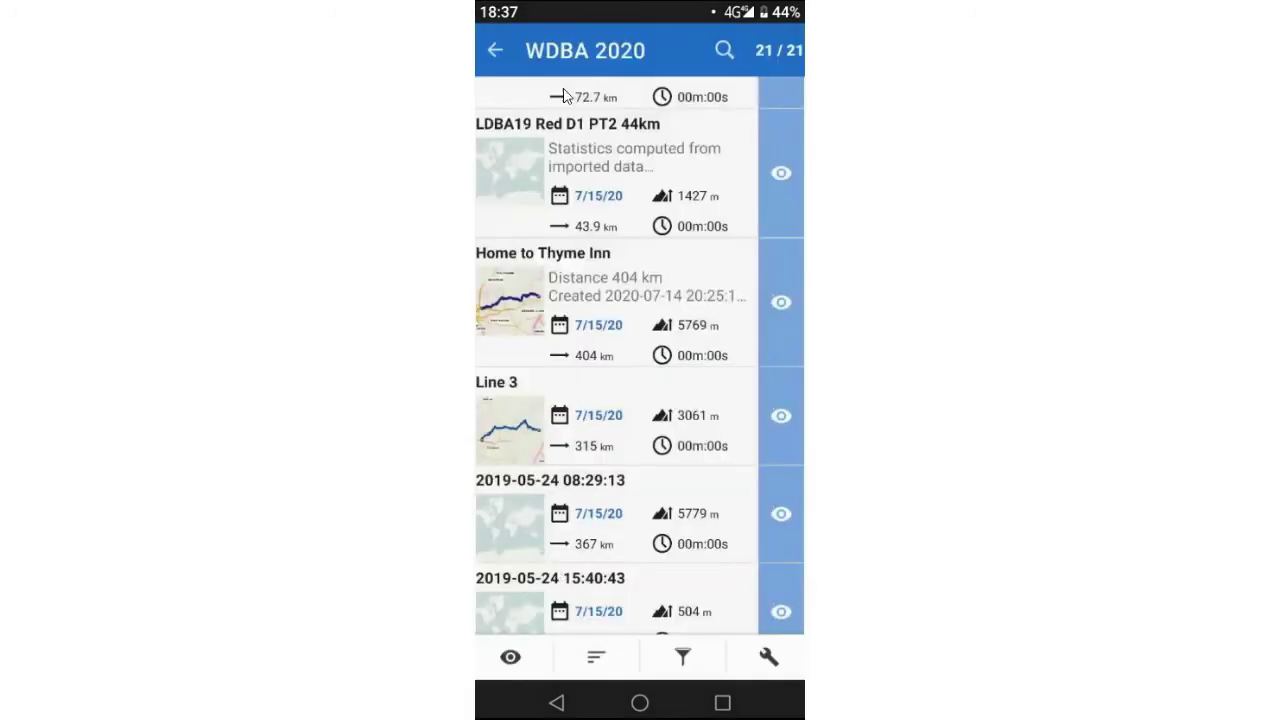
{"action": "left_click", "coordinate": [495, 50]}
{"action": "left_click", "coordinate": [494, 48]}
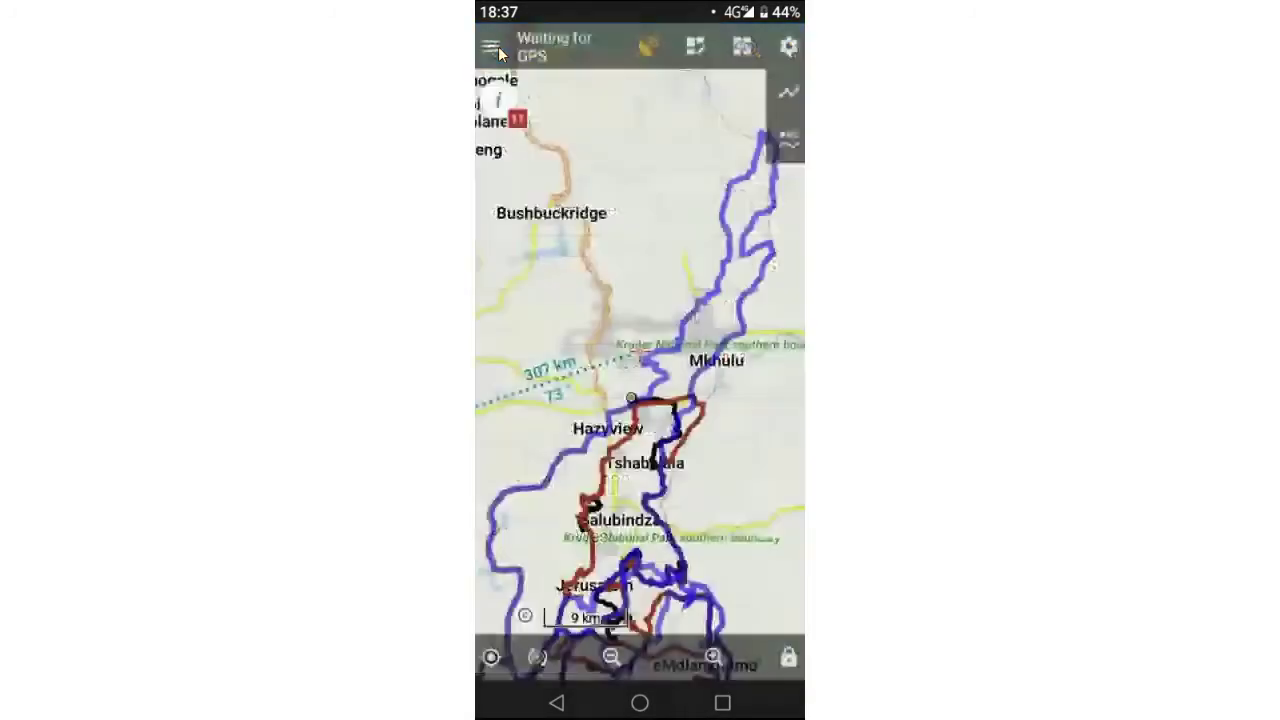
Zoom and pan the map to view the WDBA 2020 routes around Hazyview.
{"action": "left_click", "coordinate": [609, 660]}
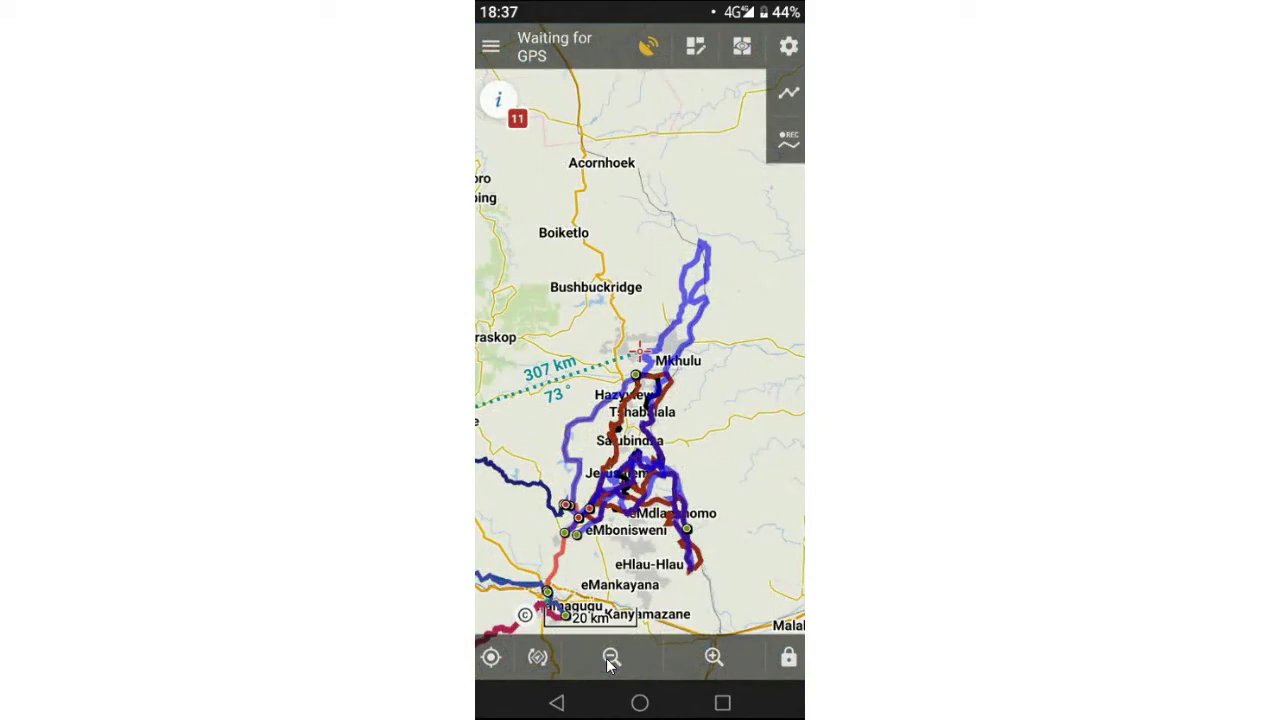
{"action": "left_click", "coordinate": [710, 656]}
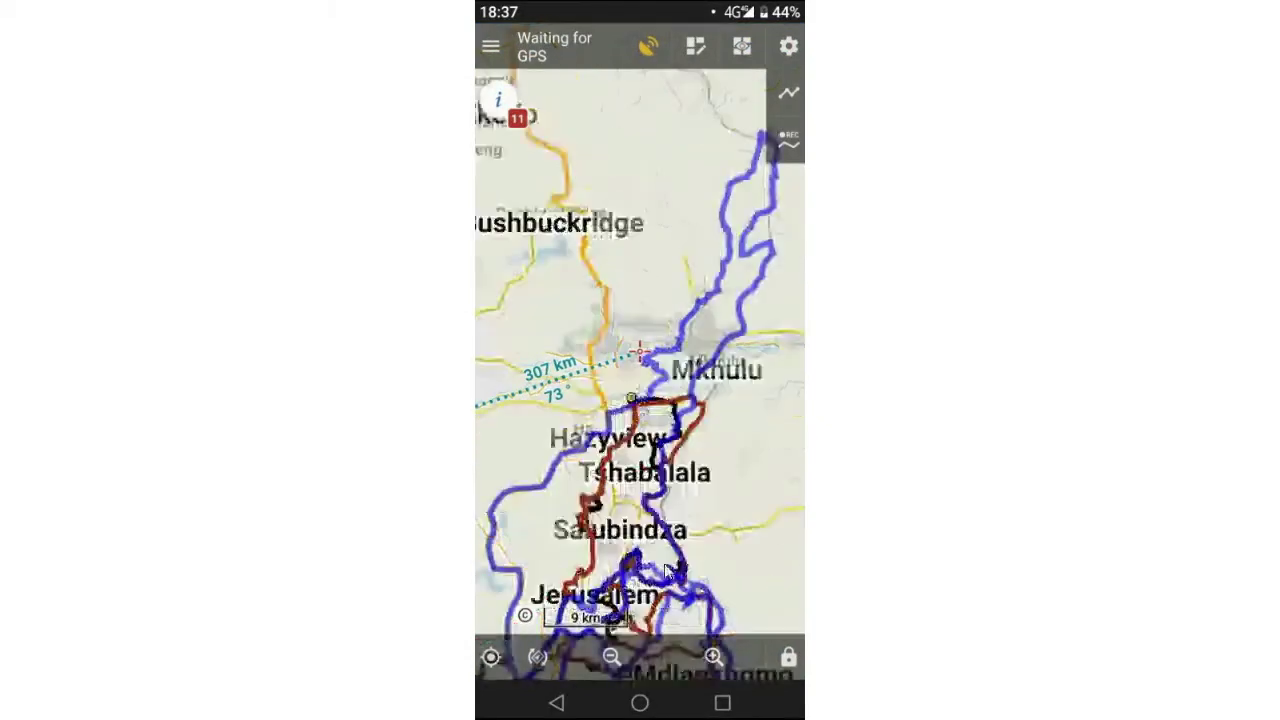
{"action": "left_click_drag", "start_coordinate": [727, 567], "coordinate": [748, 364]}
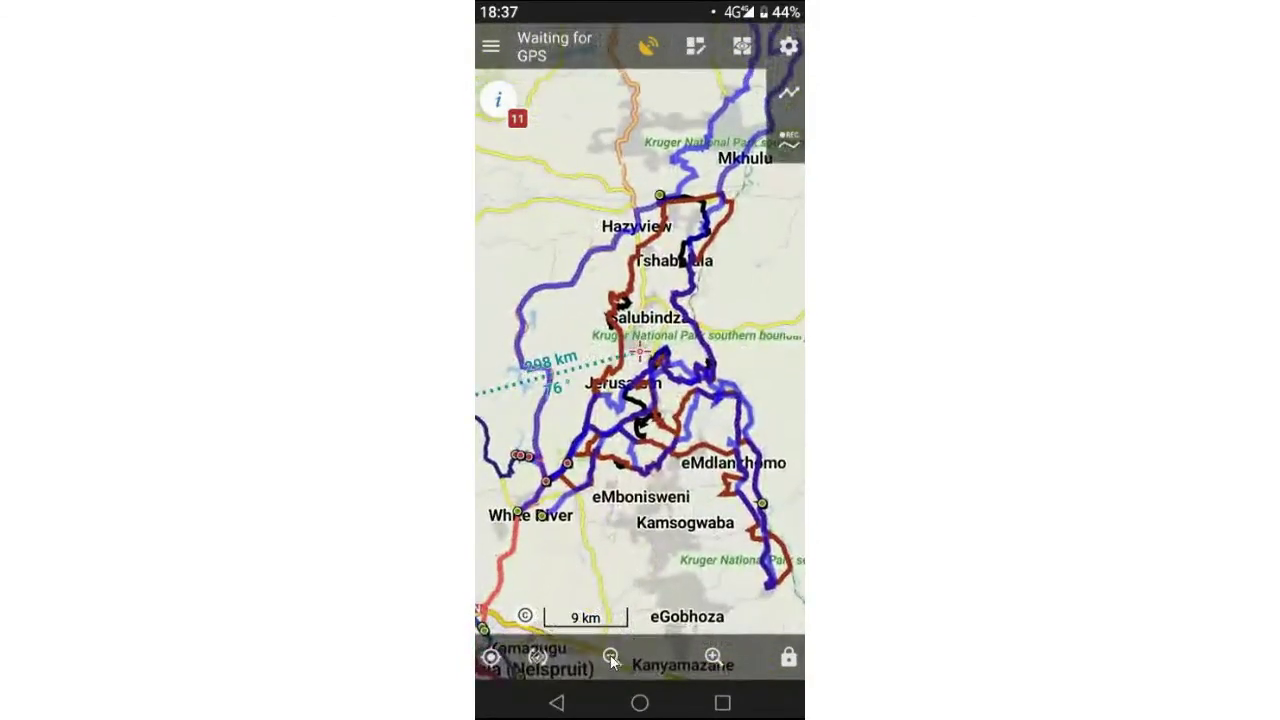
{"action": "scroll", "coordinate": [720, 380], "scroll_direction": "down", "scroll_amount": 1}
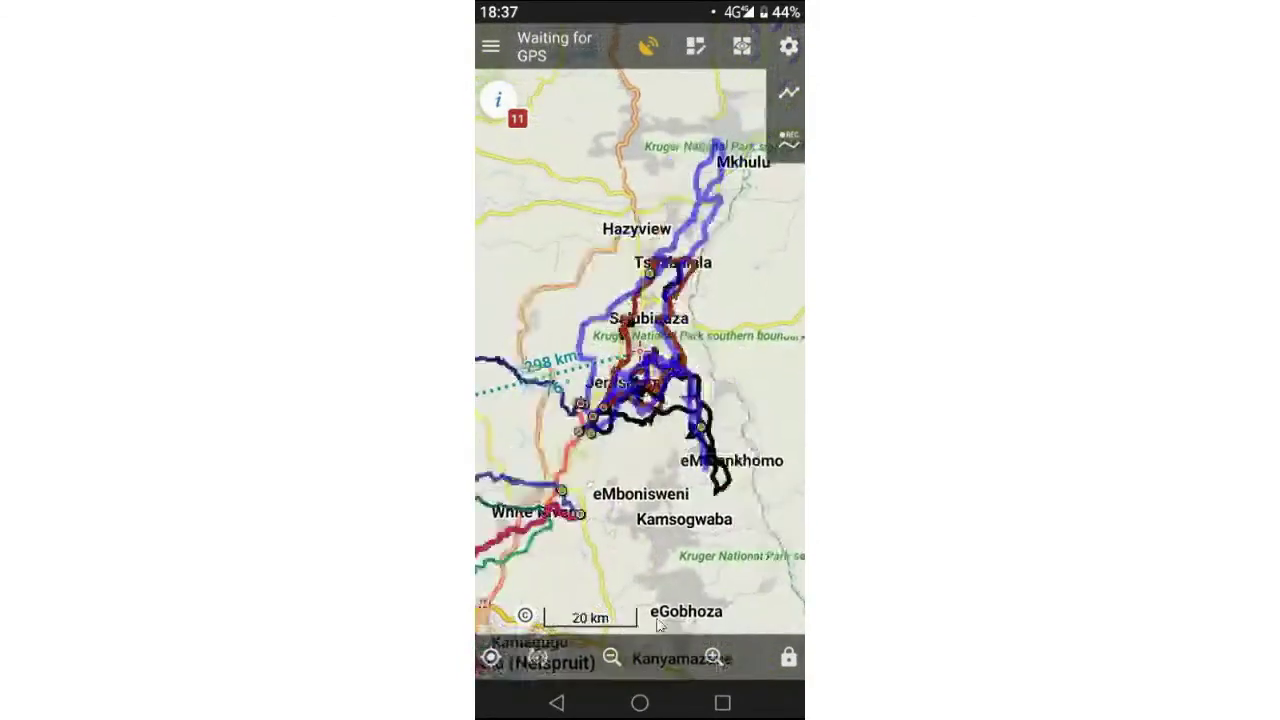
From the data manager's Tracks tab, choose Hide all for WDBA 2020, then return to the folder list.
{"action": "left_click", "coordinate": [789, 92]}
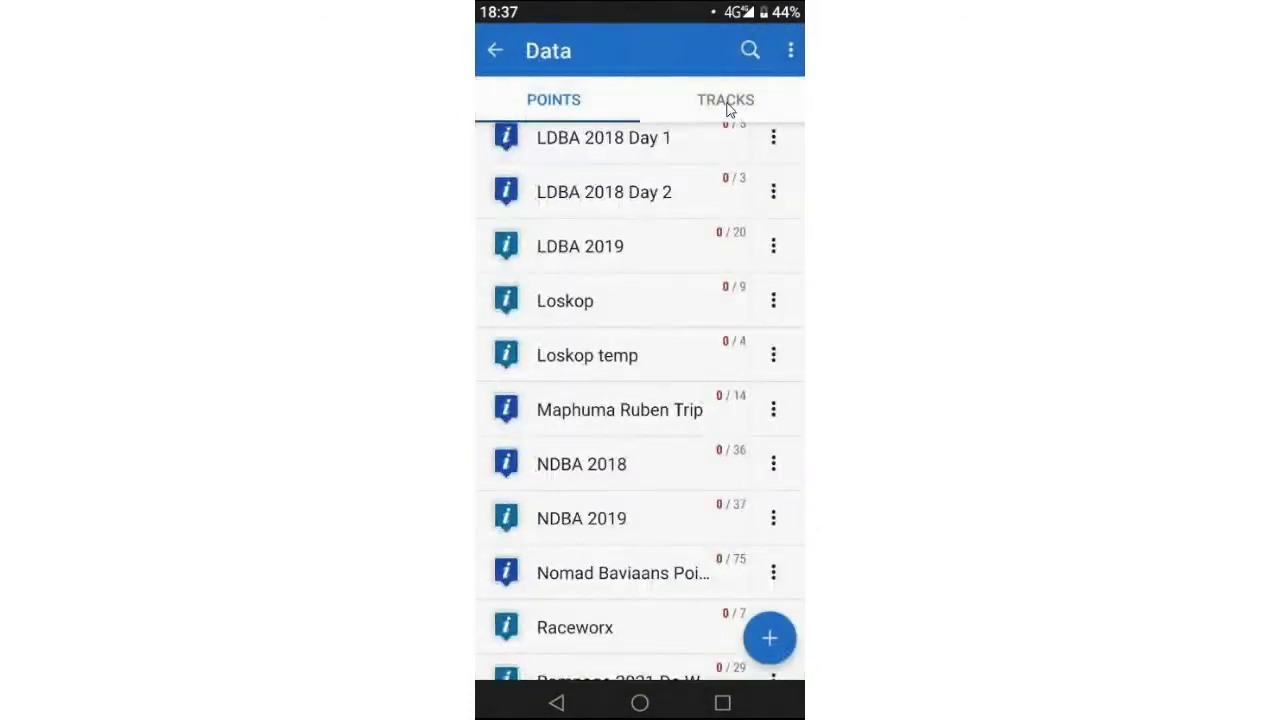
{"action": "left_click", "coordinate": [727, 104]}
{"action": "left_click", "coordinate": [596, 486]}
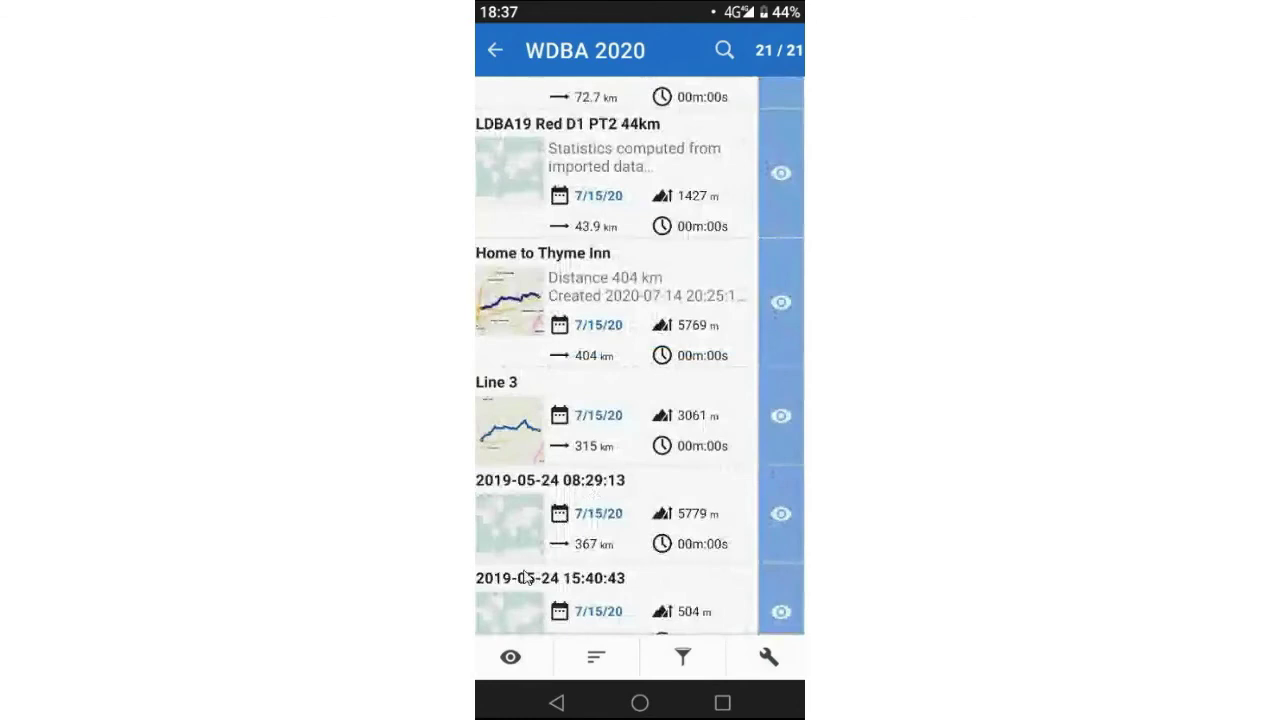
{"action": "left_click", "coordinate": [510, 656]}
{"action": "left_click", "coordinate": [551, 522]}
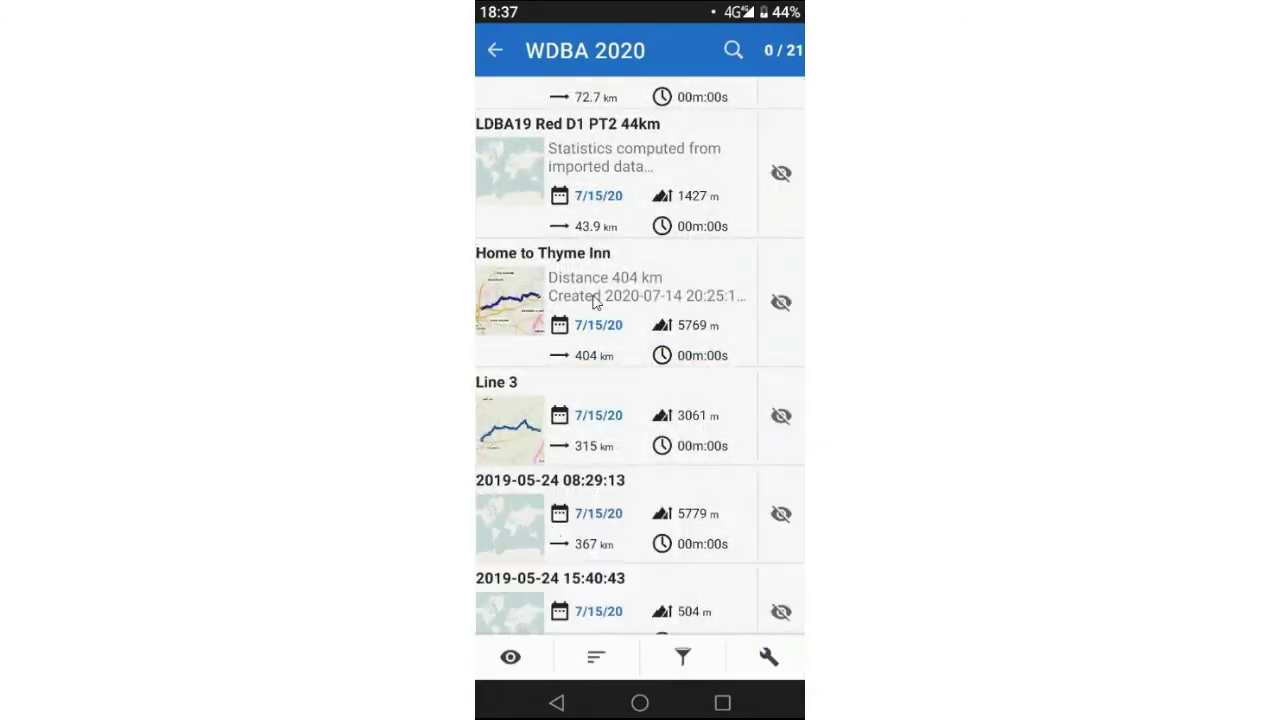
{"action": "left_click", "coordinate": [495, 50]}
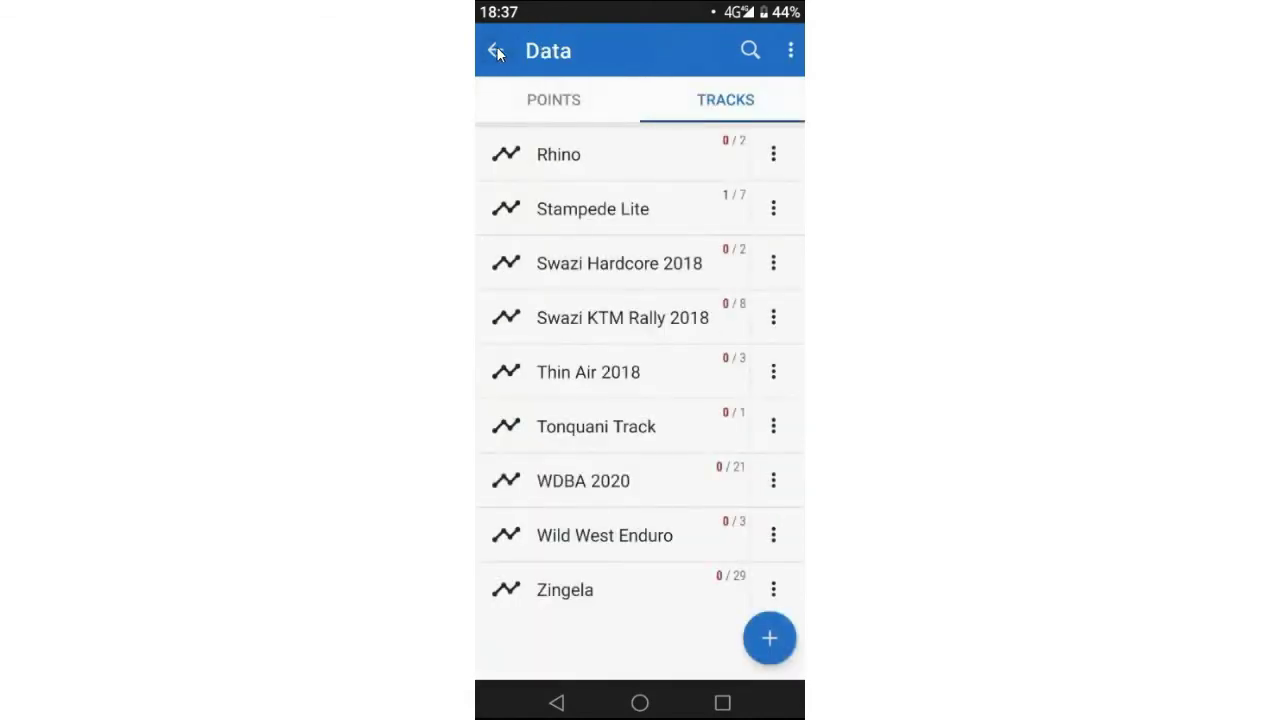
In the Points tab, open Zingela, choose Hide all for its 208 points, and go back.
{"action": "left_click", "coordinate": [555, 105]}
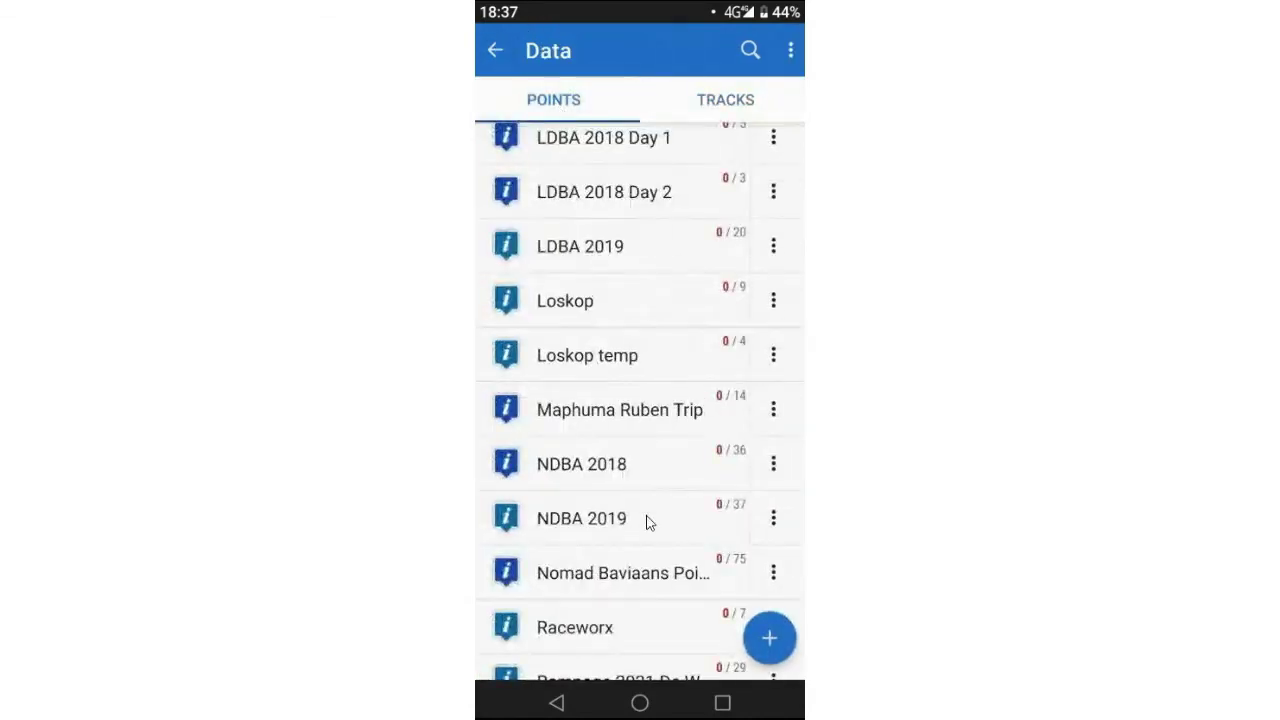
{"action": "scroll", "coordinate": [646, 520], "scroll_direction": "down", "scroll_amount": 5}
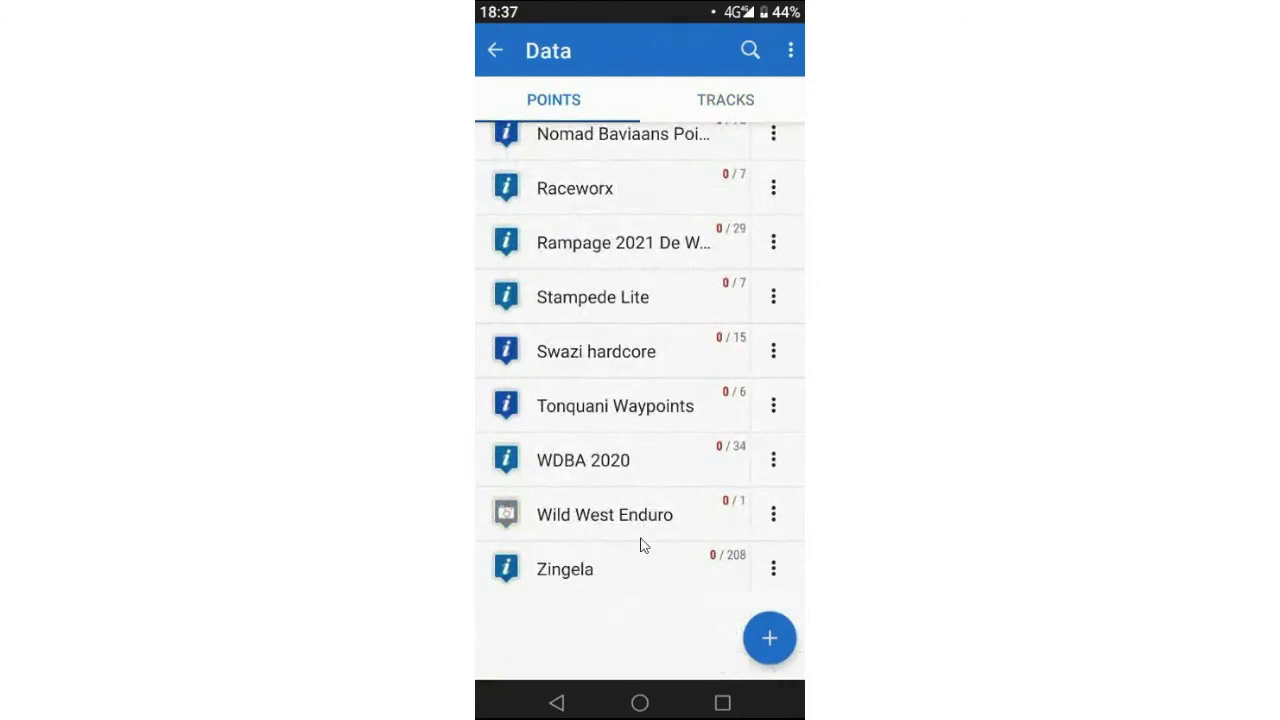
{"action": "left_click", "coordinate": [585, 573]}
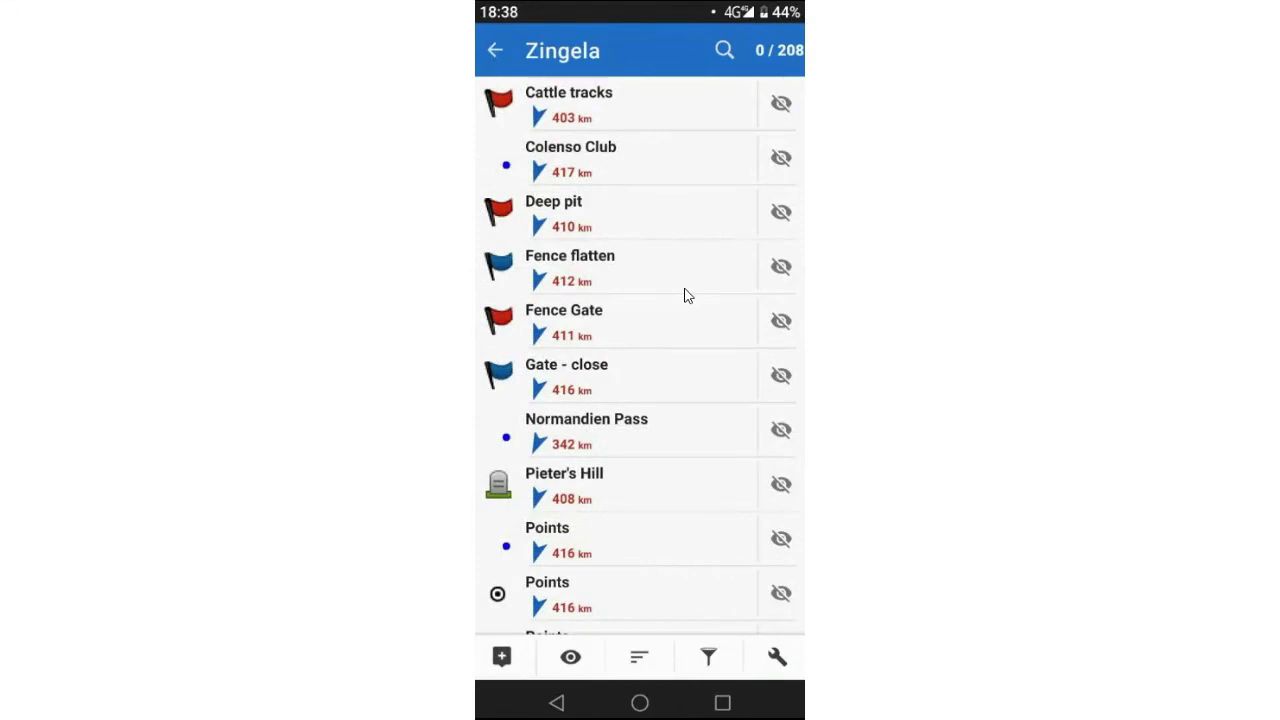
{"action": "left_click", "coordinate": [570, 656]}
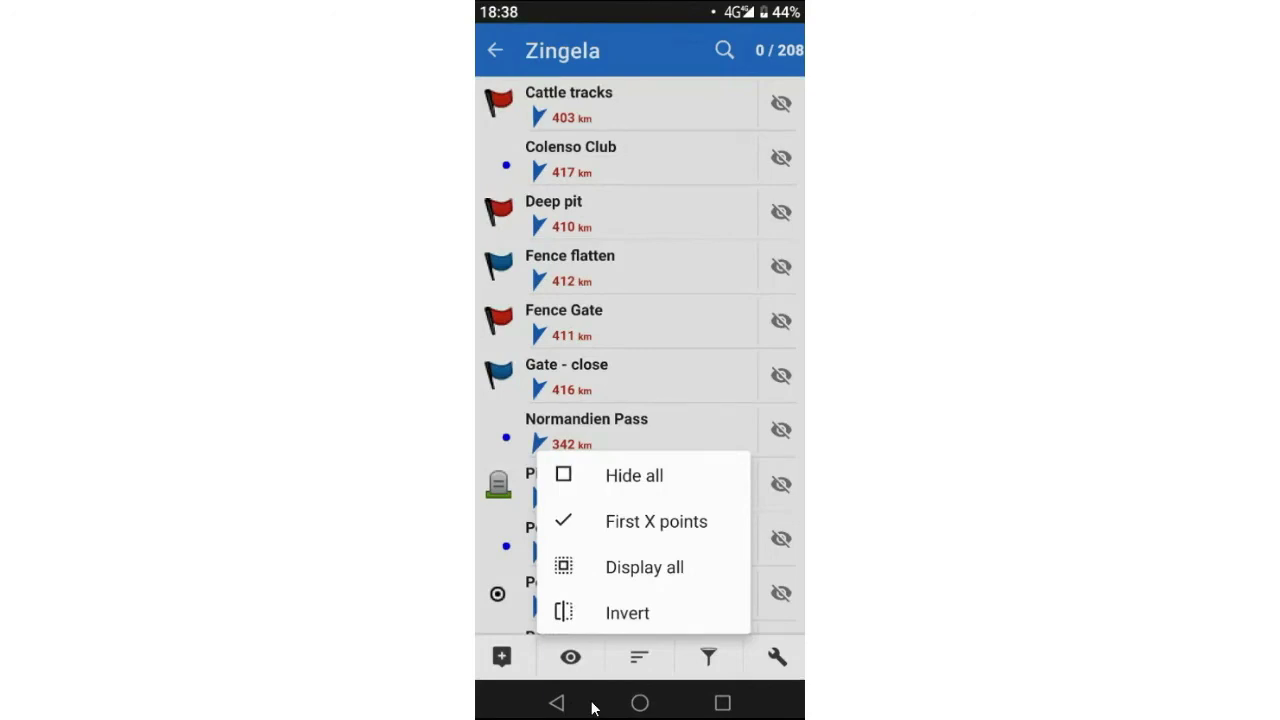
{"action": "left_click", "coordinate": [631, 479]}
{"action": "scroll", "coordinate": [620, 380], "scroll_direction": "down", "scroll_amount": 5}
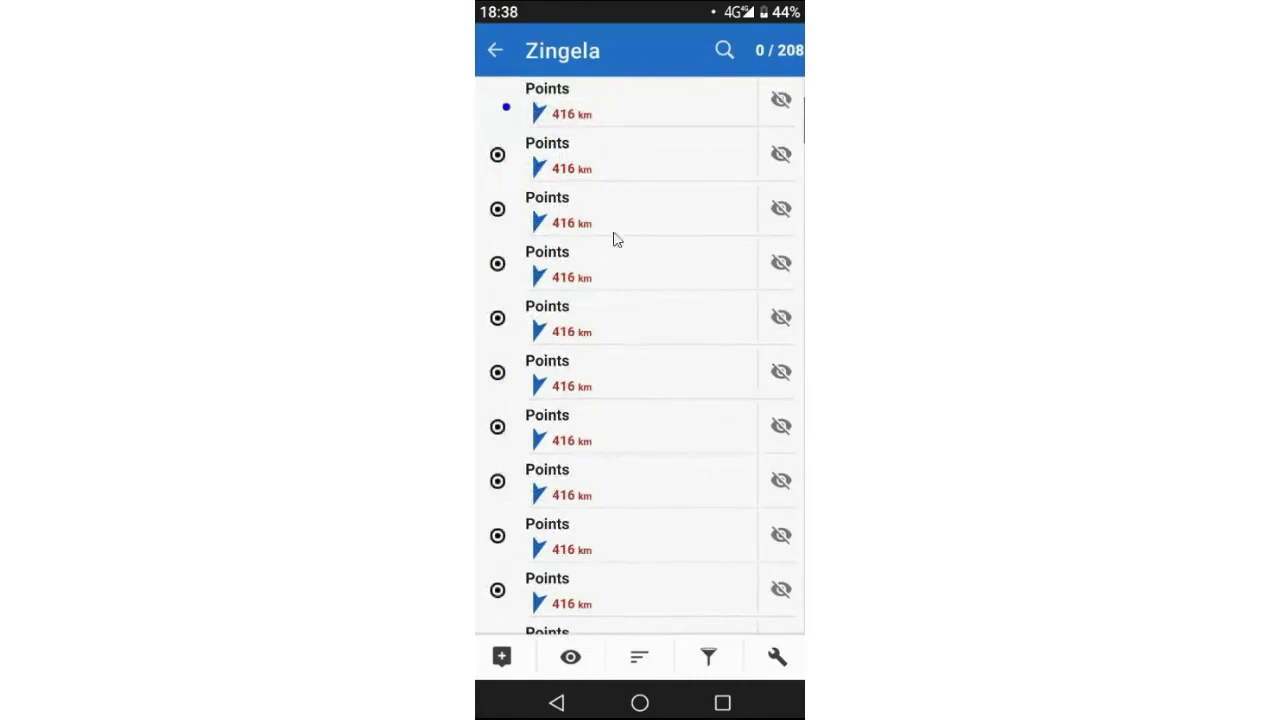
{"action": "left_click", "coordinate": [496, 51]}
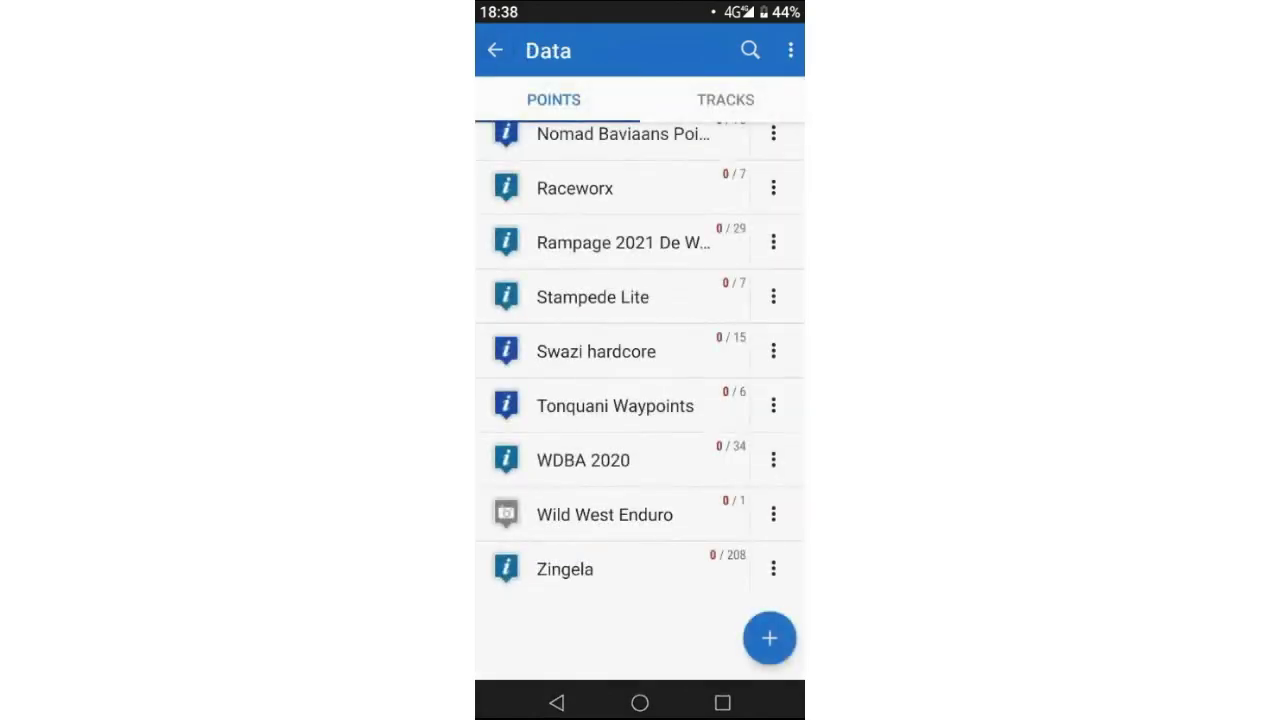